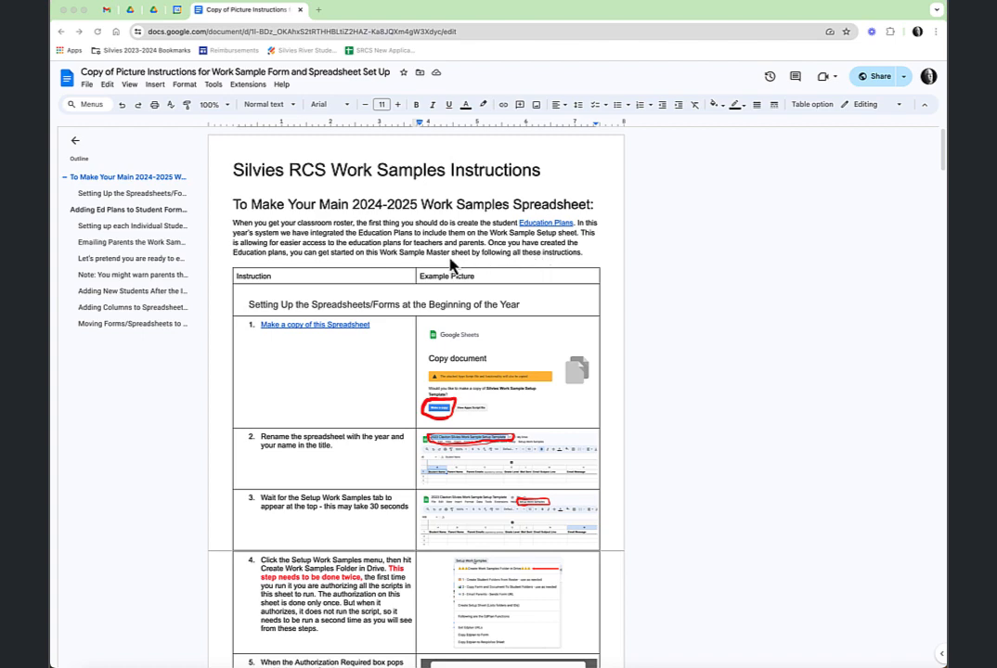
Make a copy of the Silvies Work Sample Setup Template spreadsheet from the Doc's copy link
left_click(327, 326)
left_click(337, 346)
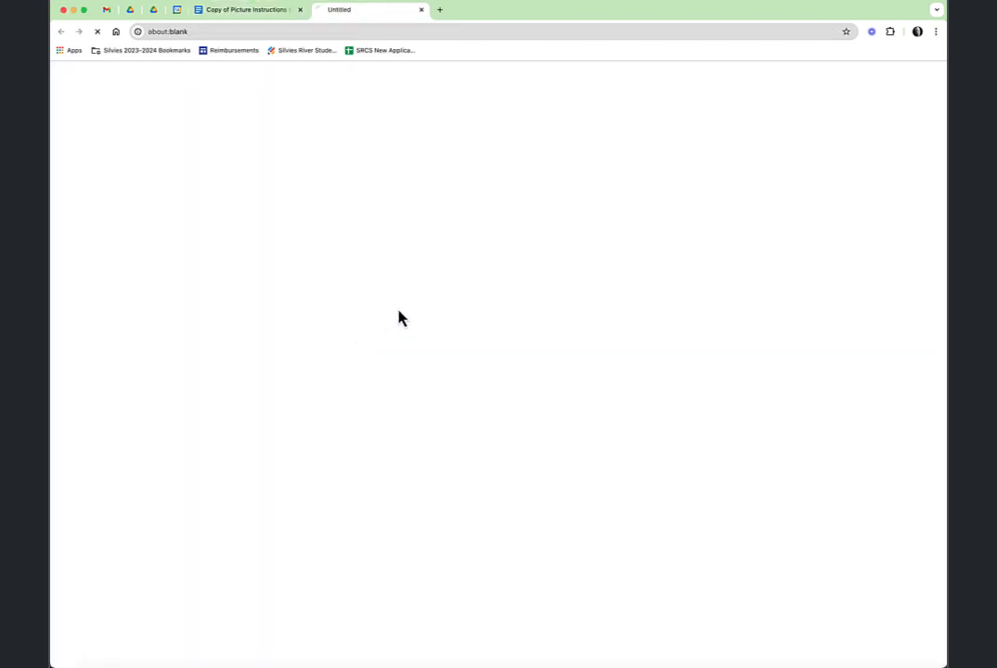
left_click(349, 276)
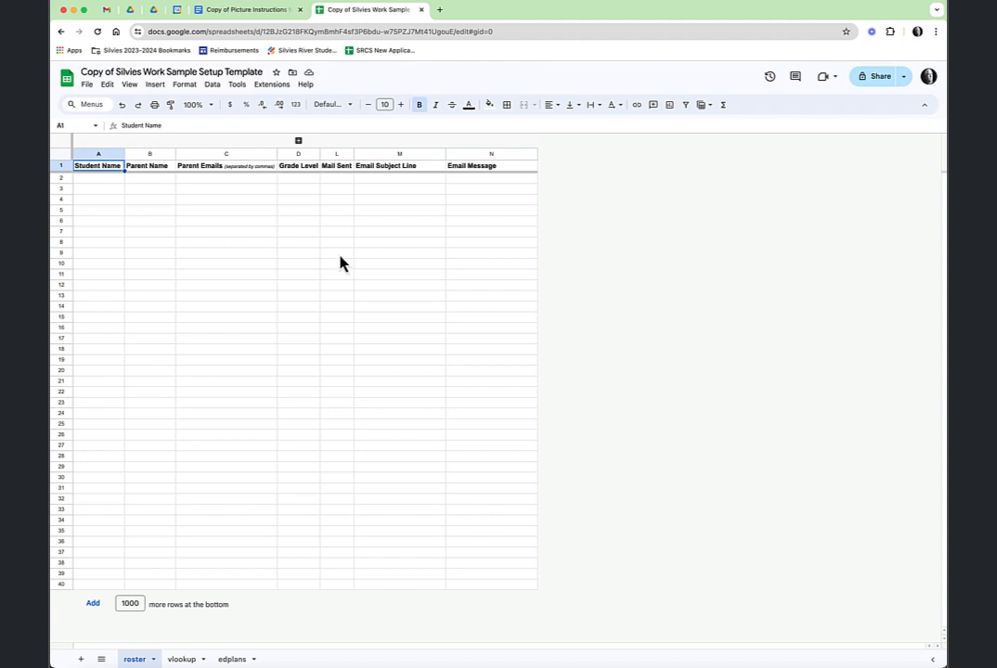
Replace the 'Copy of' title prefix with the teacher's name and 'May 2024'
left_click(115, 69)
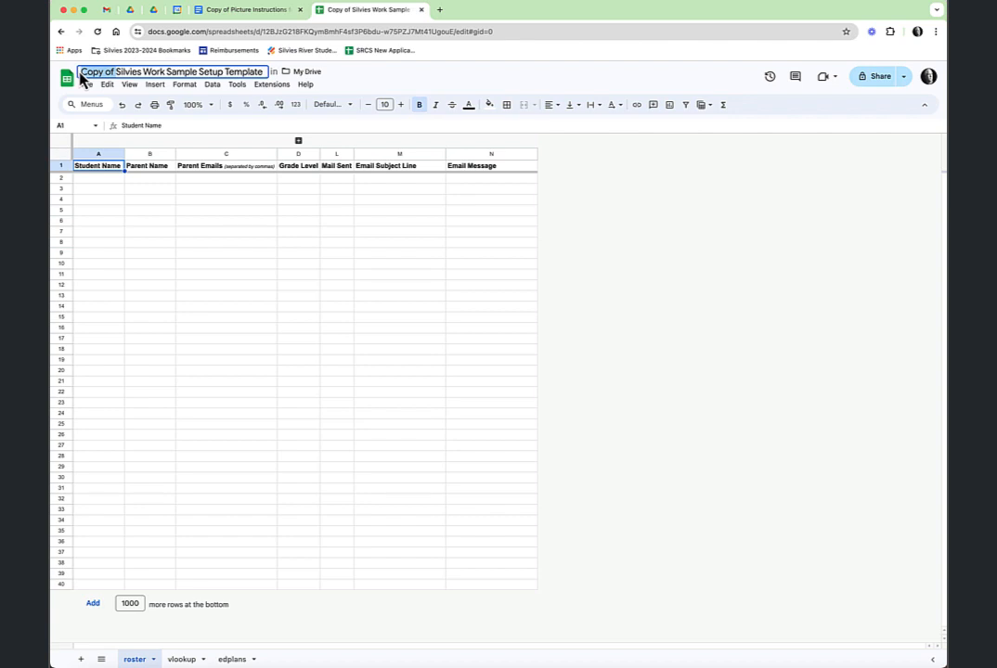
key("Left")
key("Delete")
key("Delete")
key("Delete")
key("Delete")
key("Delete")
key("Delete")
key("Delete")
key("Delete")
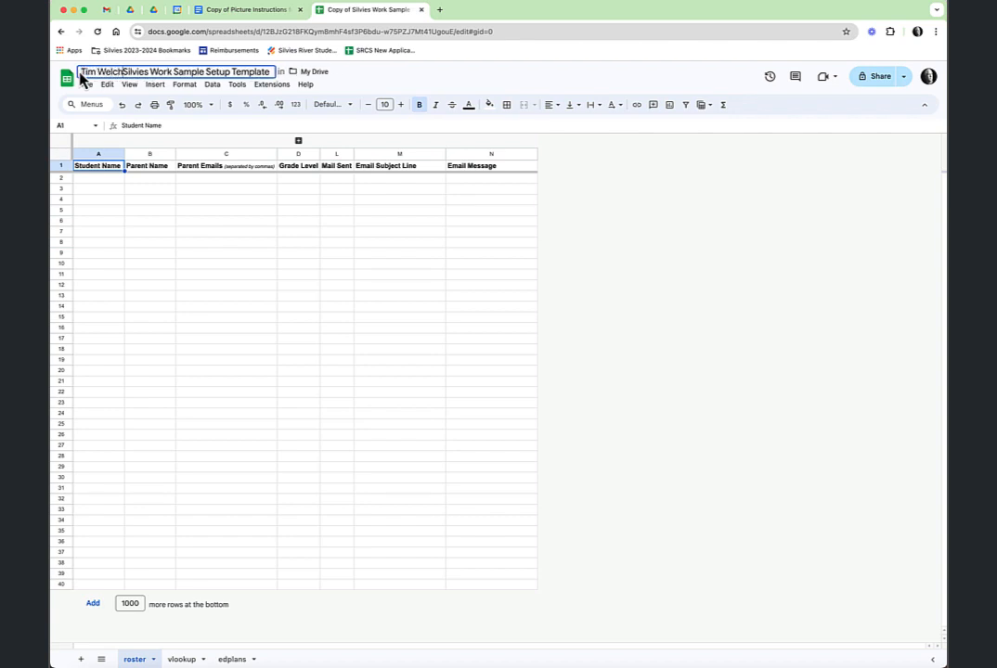
type(" May ")
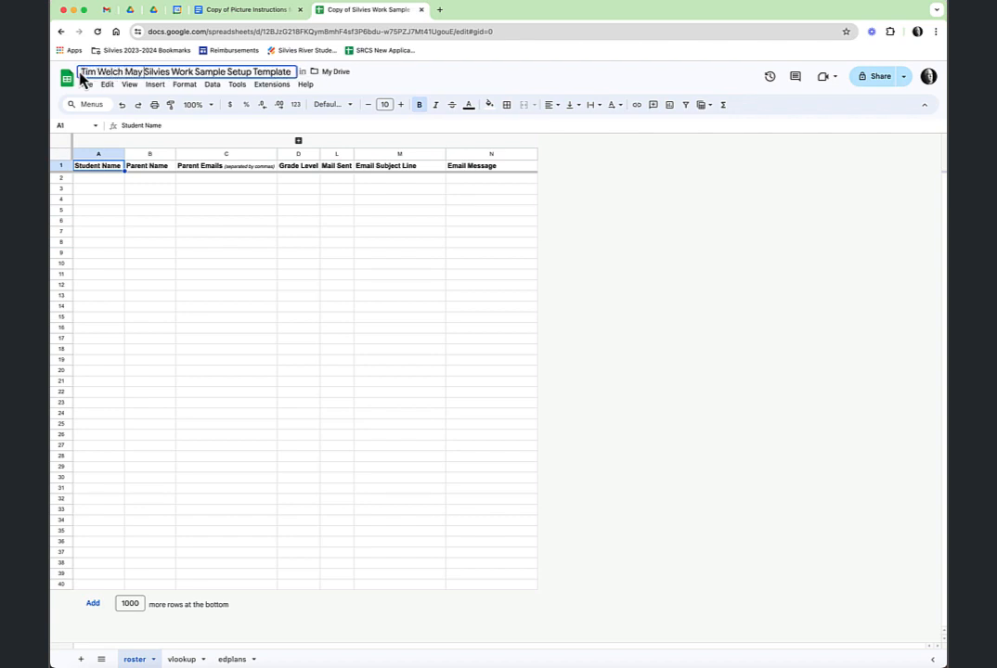
type("2024")
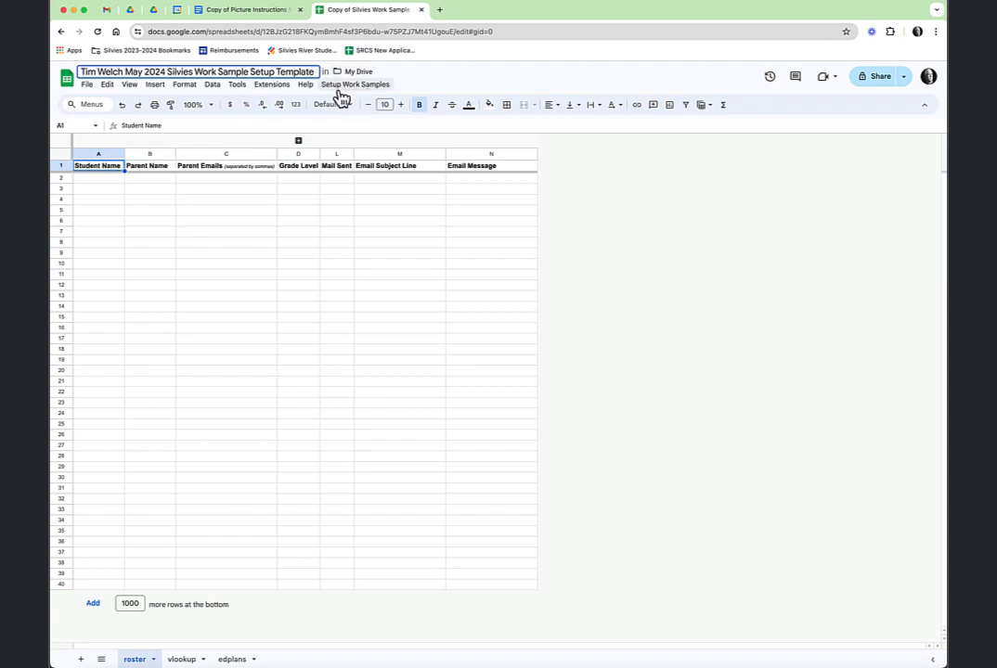
Commit the new title and authorize the setup script through Create Work Samples Folder in Drive
left_click(597, 212)
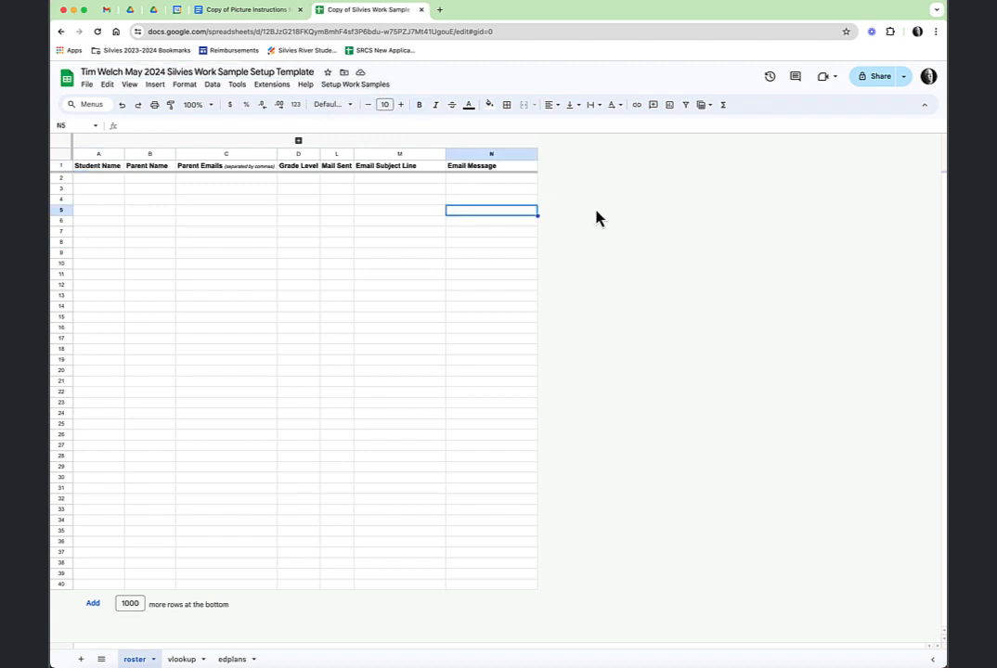
left_click(370, 87)
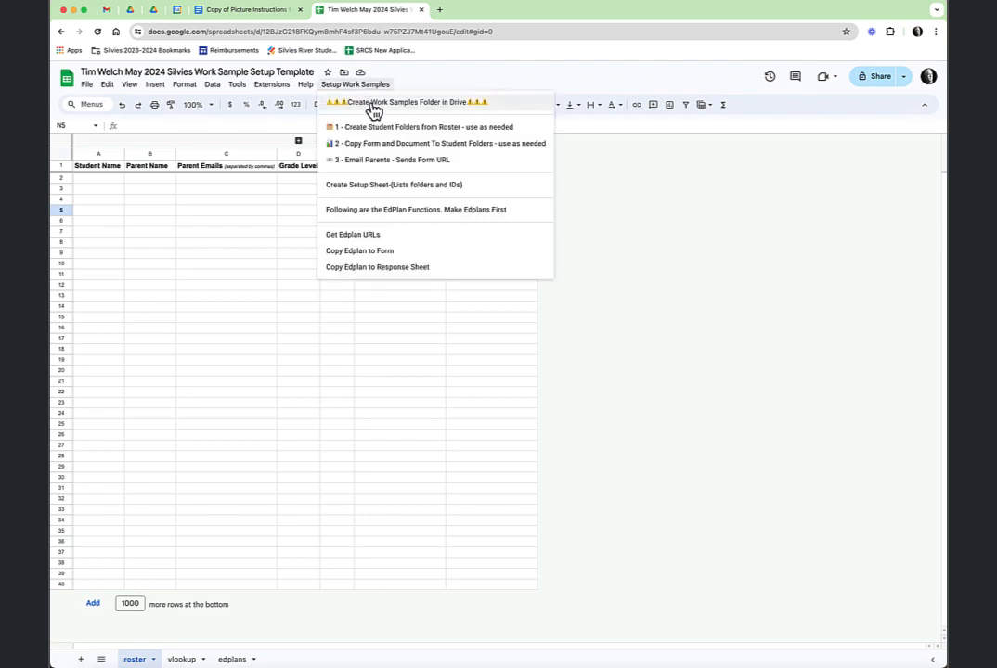
left_click(371, 110)
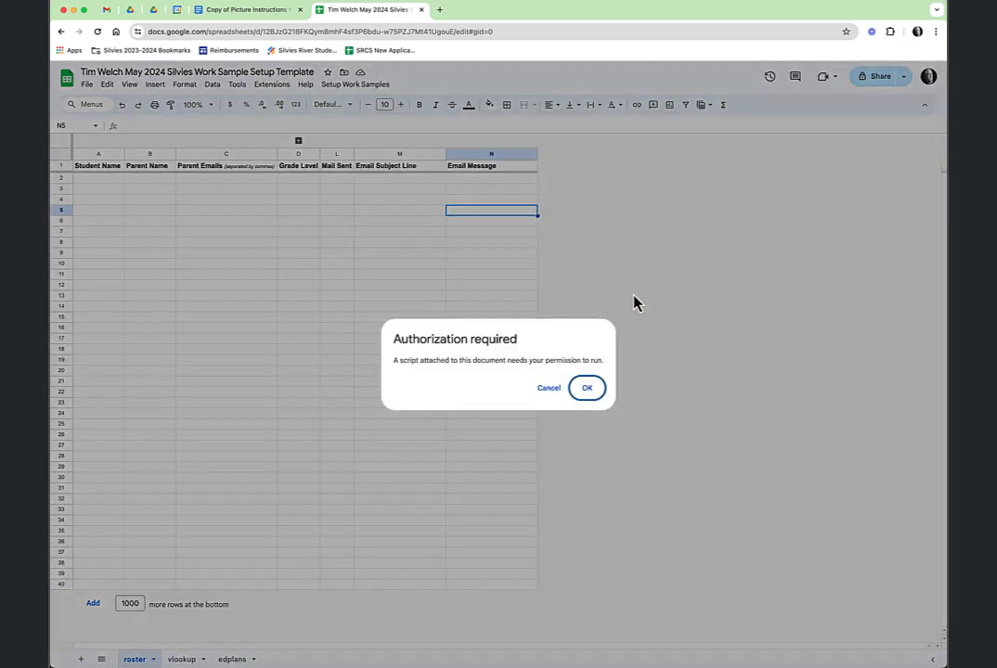
left_click(586, 389)
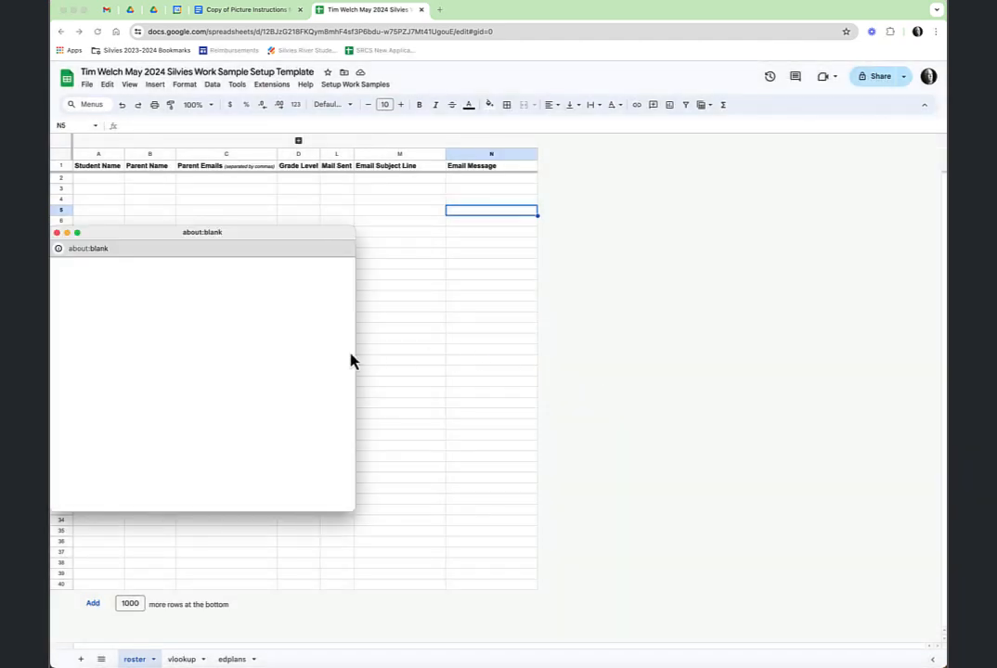
left_click(267, 322)
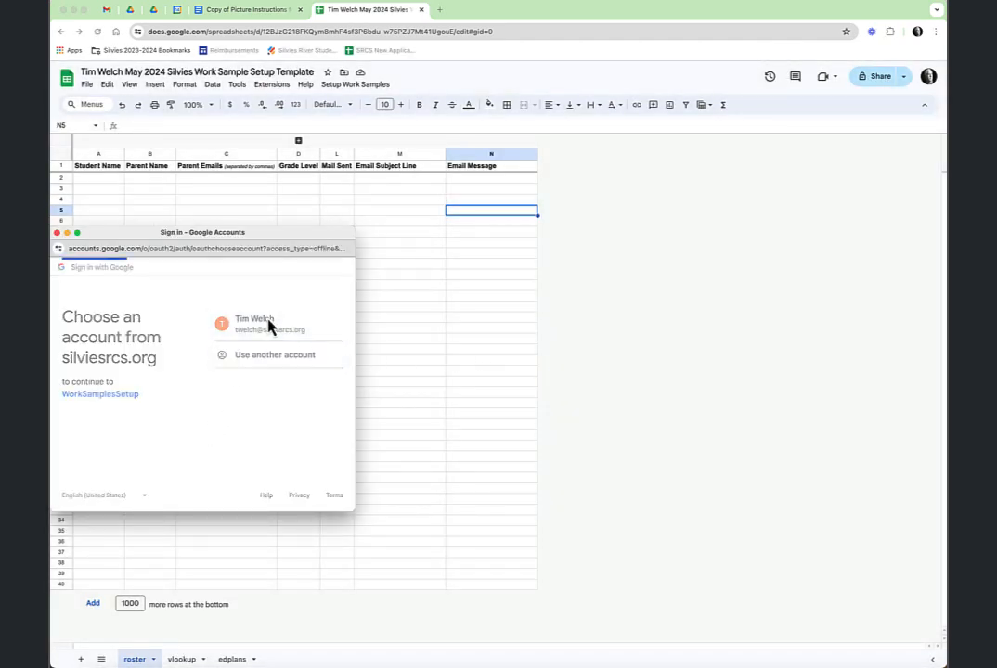
scroll(295, 400, "down", 1)
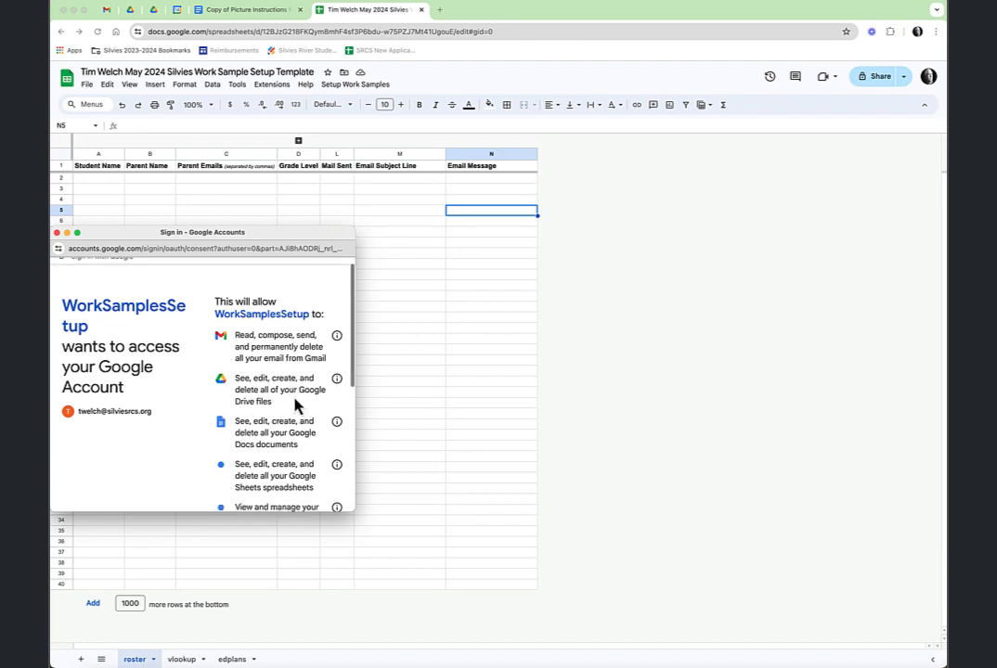
scroll(295, 408, "down", 5)
left_click(284, 449)
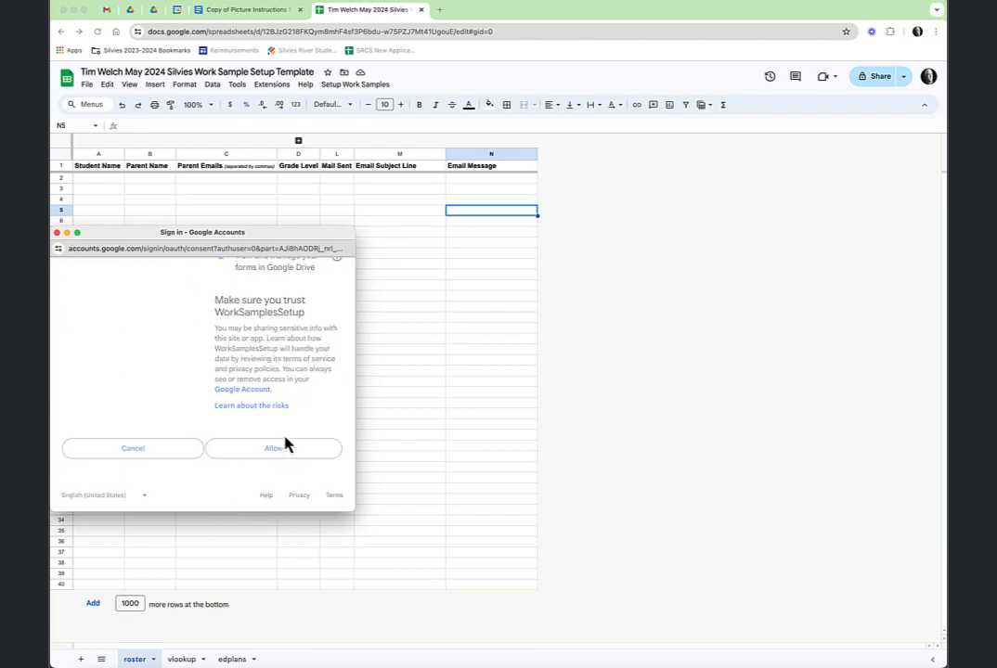
Rerun Create Work Samples Folder in Drive, then move to Google Drive
left_click(368, 87)
left_click(377, 103)
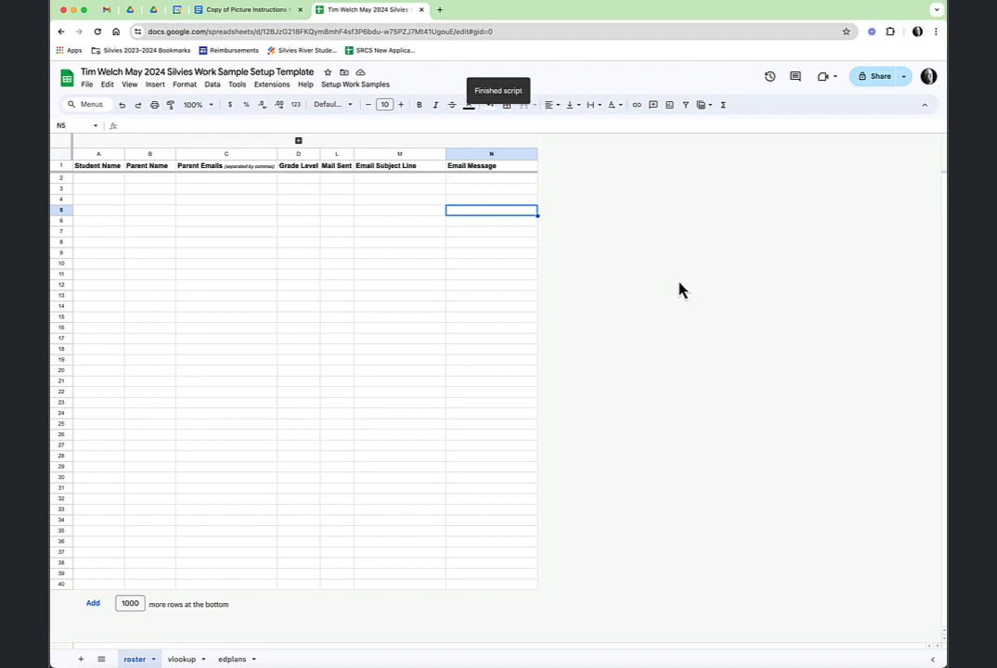
key("super+2")
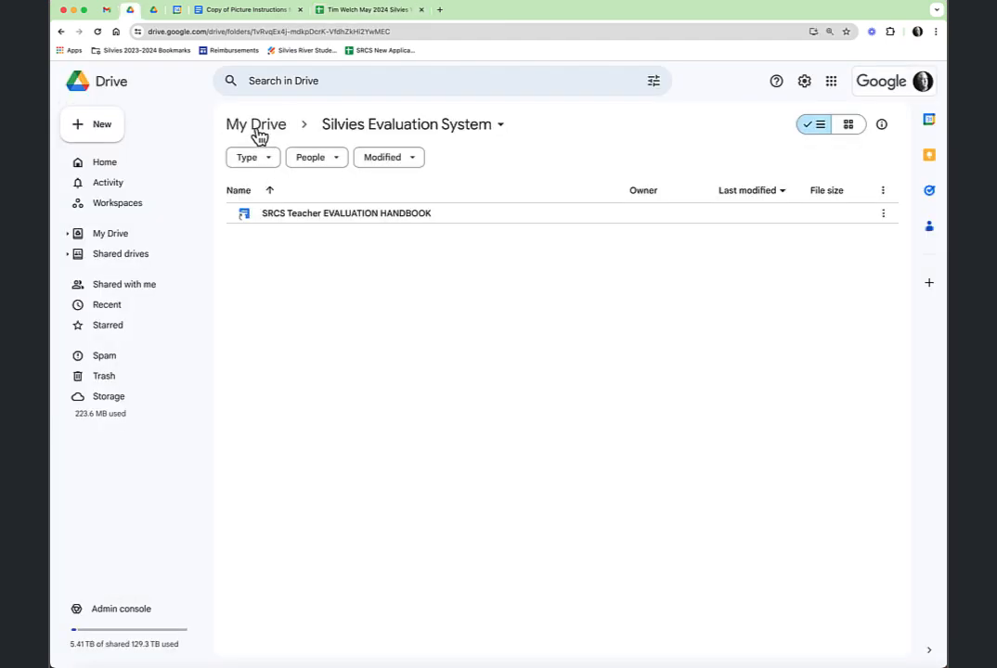
Open the 2024-2025 Silvies Work Sample System folder from My Drive, then return to the spreadsheet
left_click(258, 130)
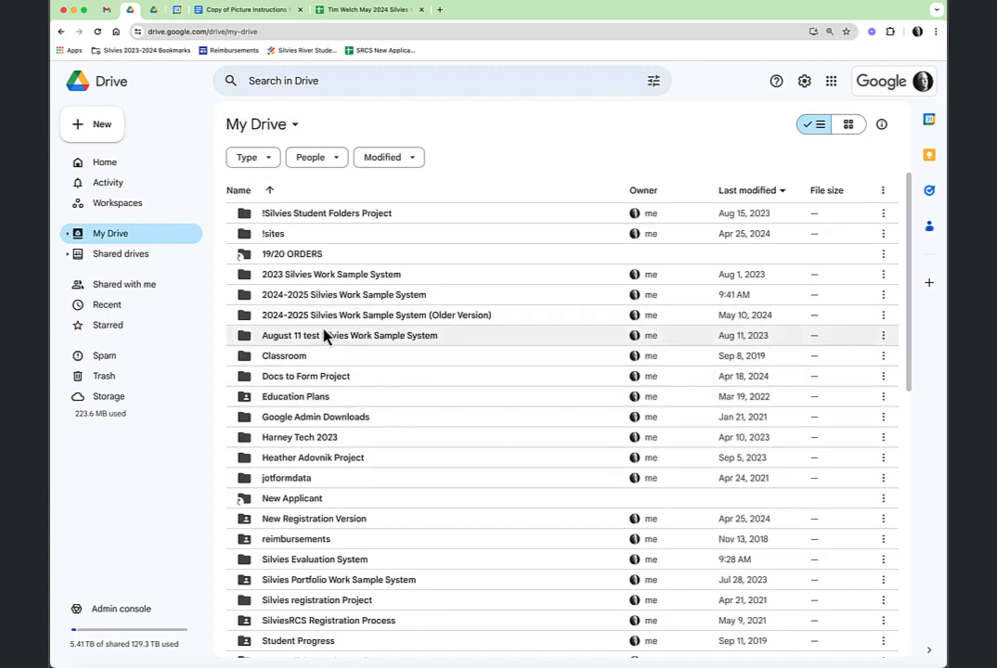
double_click(338, 297)
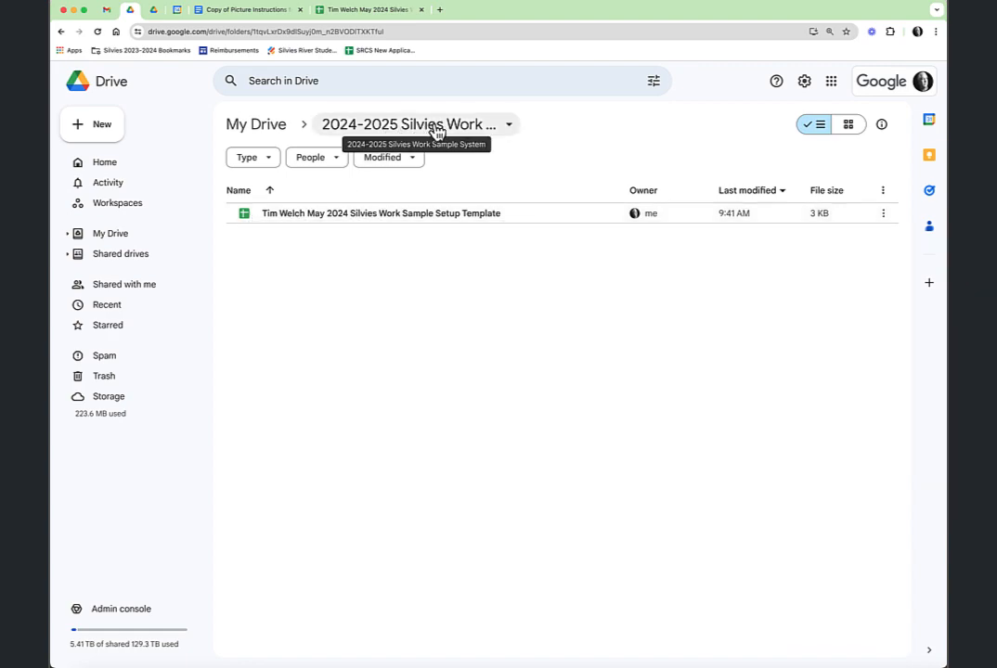
left_click(367, 11)
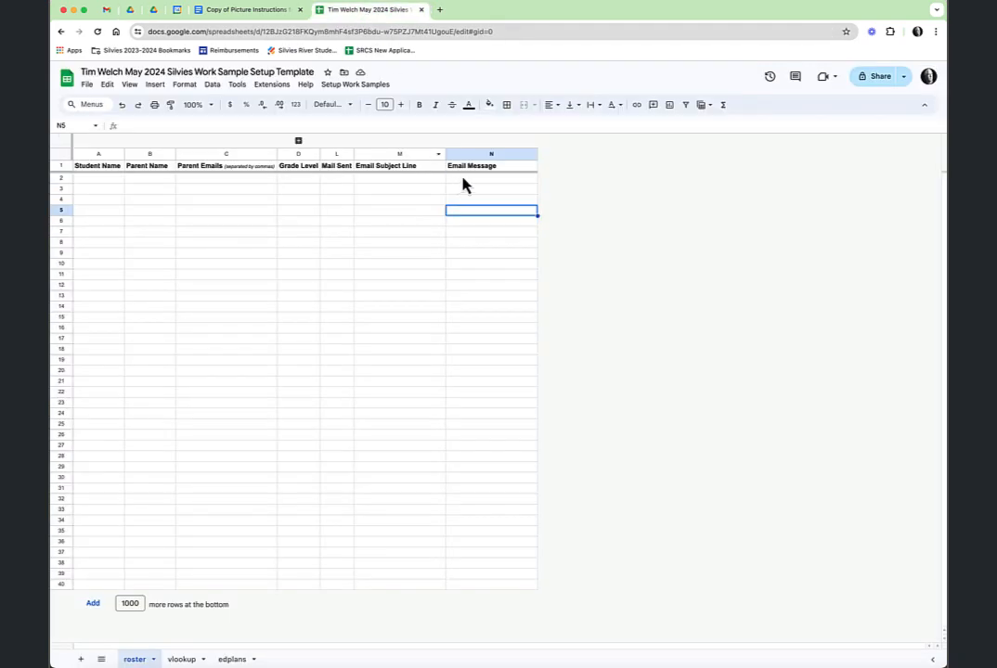
Look over the Setup Work Samples menu without running anything, then enter two student names in A2:A3
left_click(364, 86)
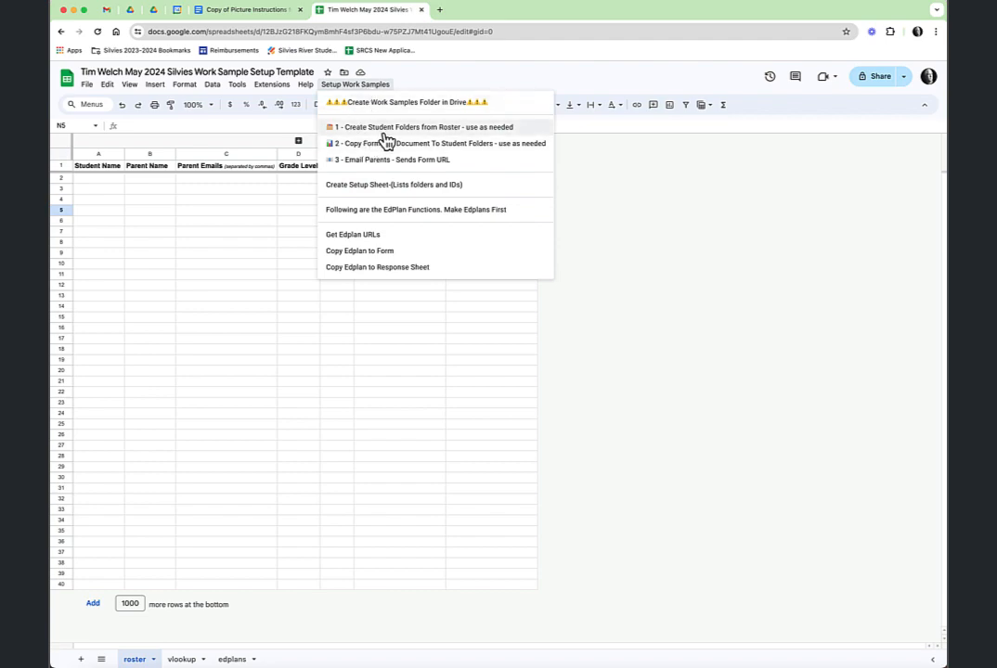
left_click(623, 245)
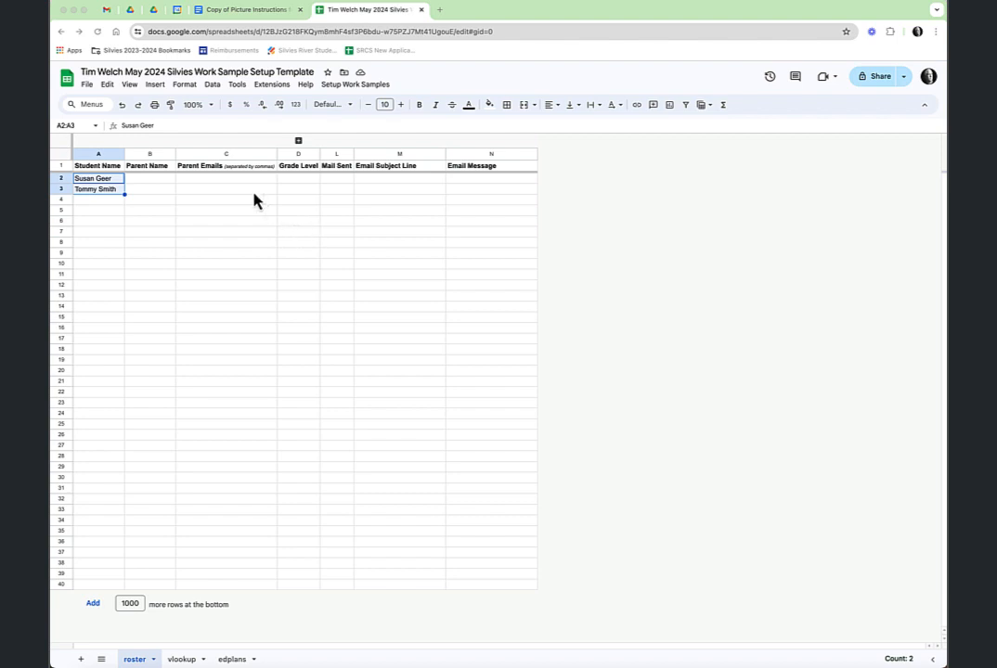
left_click(116, 194)
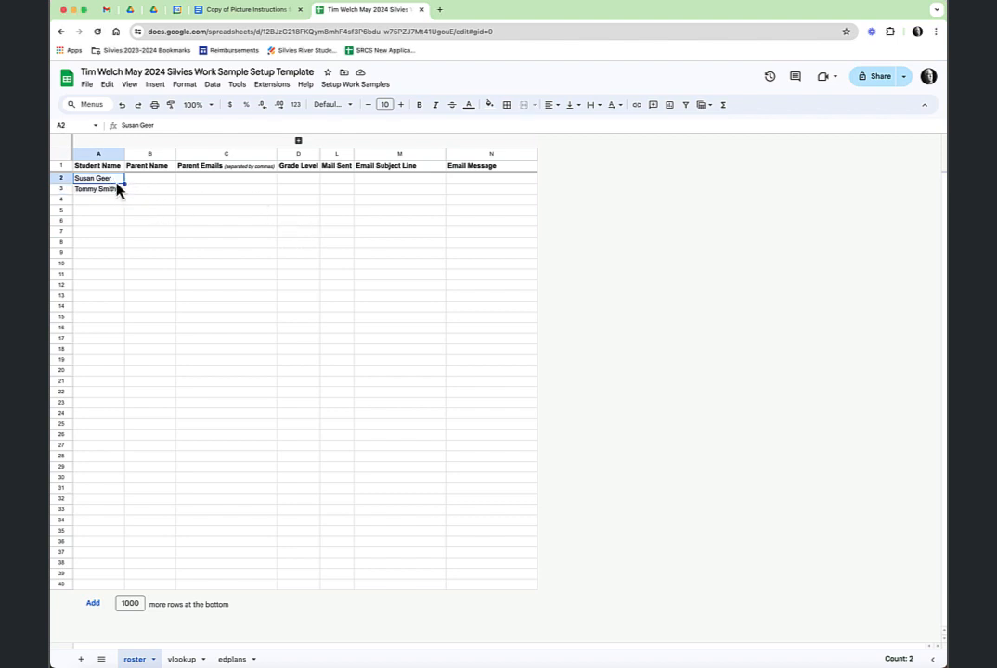
Unhide columns E–K and enter grade levels 3 and 5 in D2 and D3
left_click(298, 143)
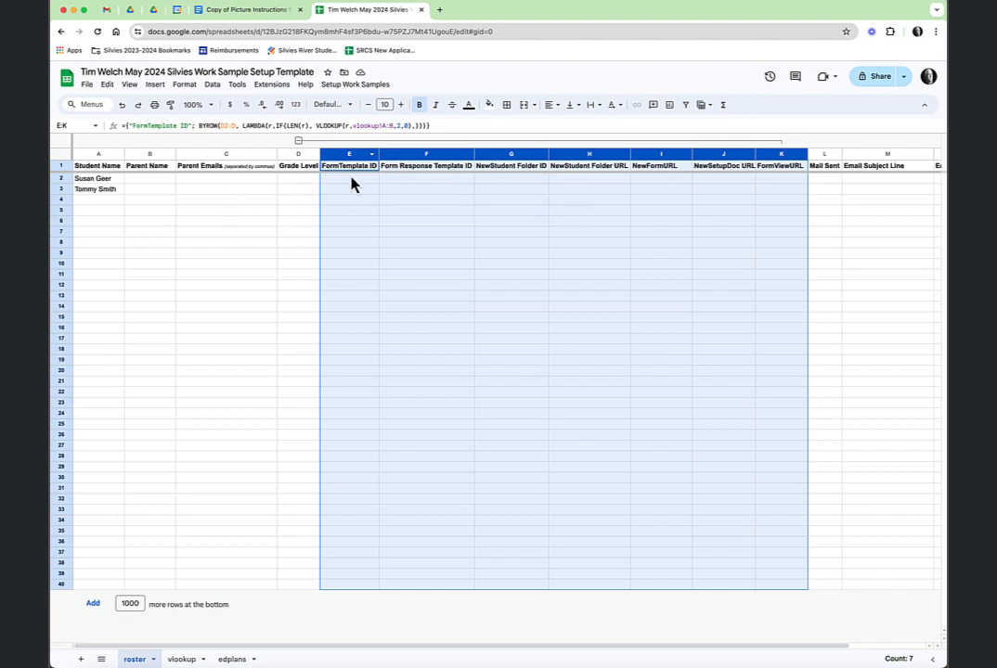
left_click(290, 182)
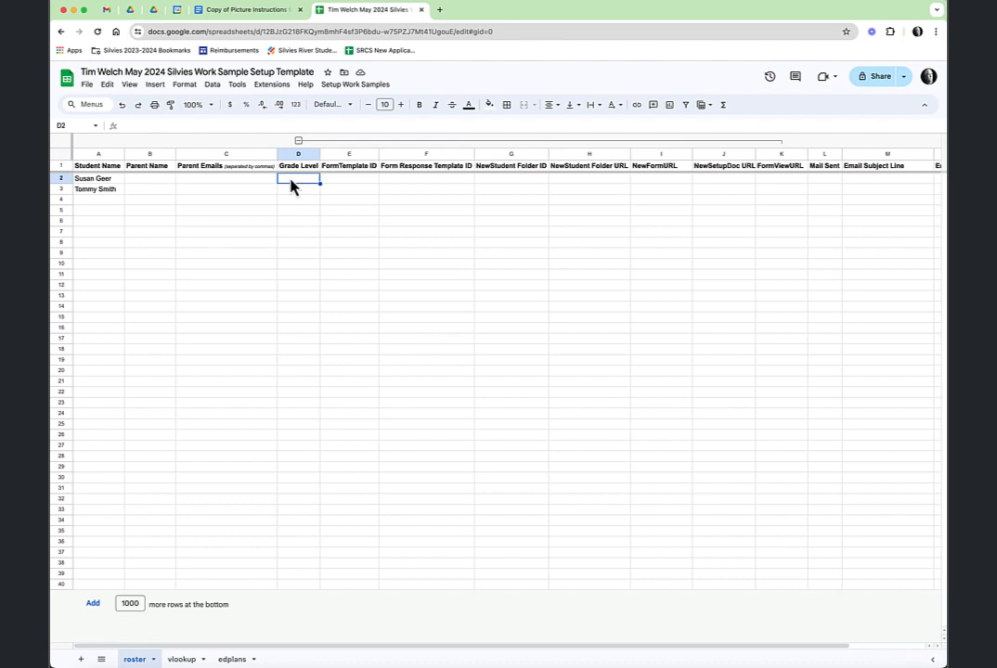
type("3")
key("Return")
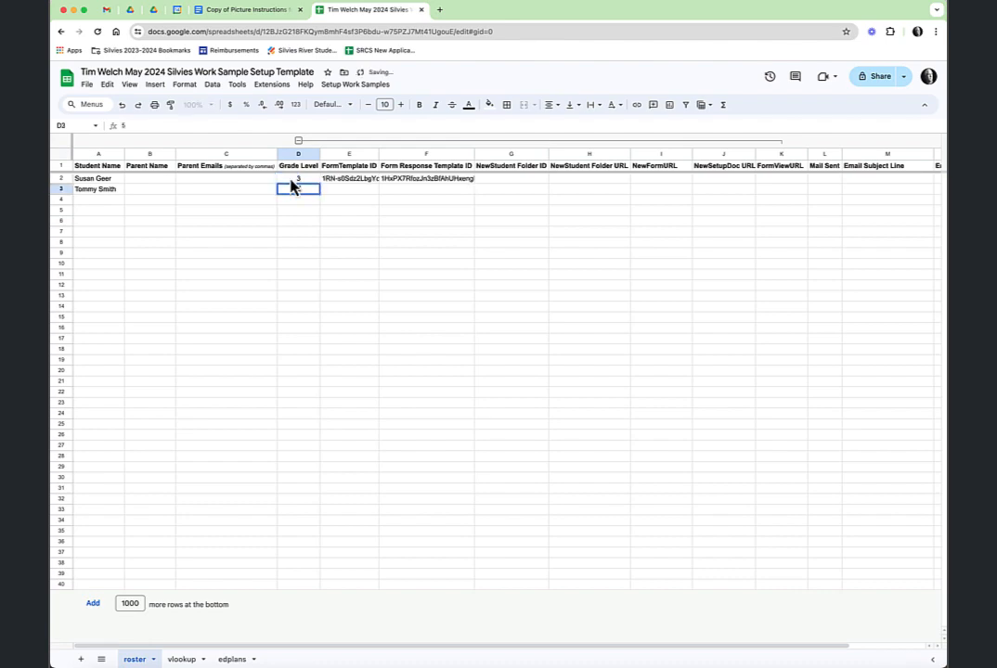
type("5")
key("Return")
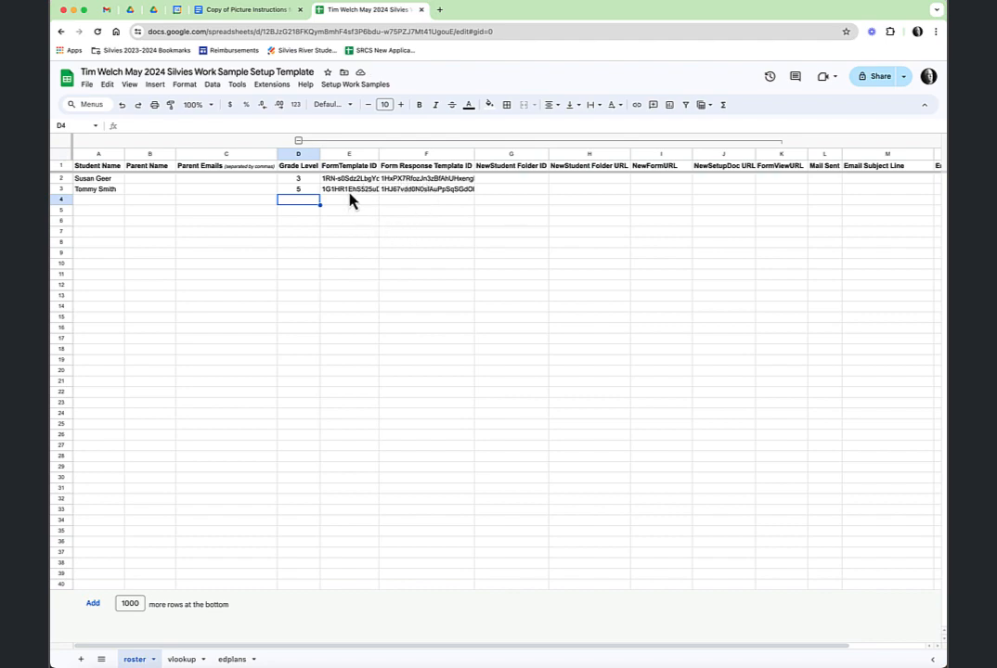
Run '1 - Create Student Folders from Roster' to generate each student's folder
left_click(372, 87)
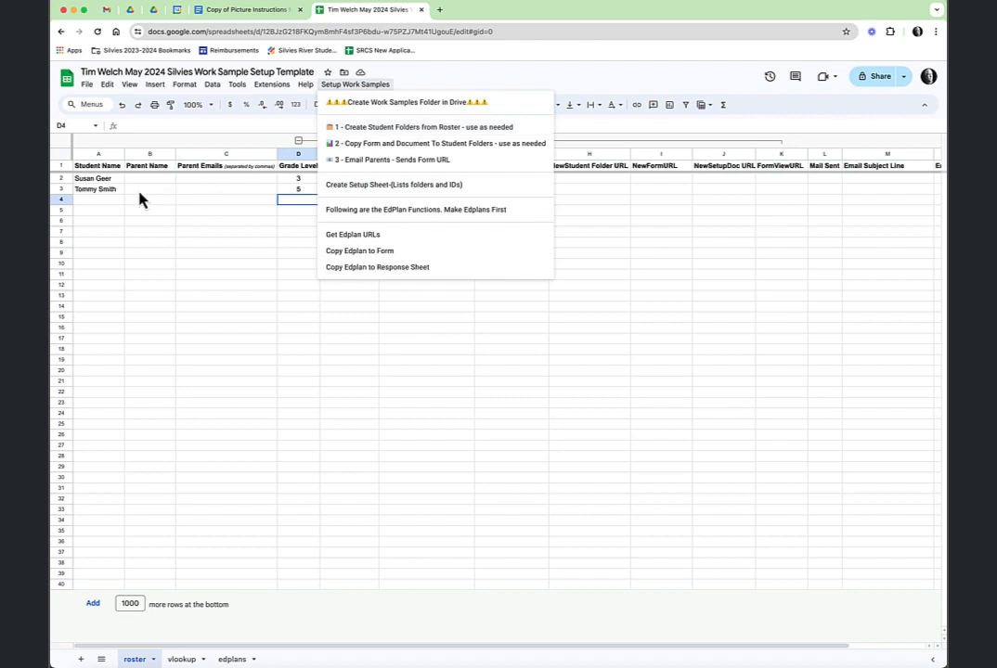
left_click(404, 135)
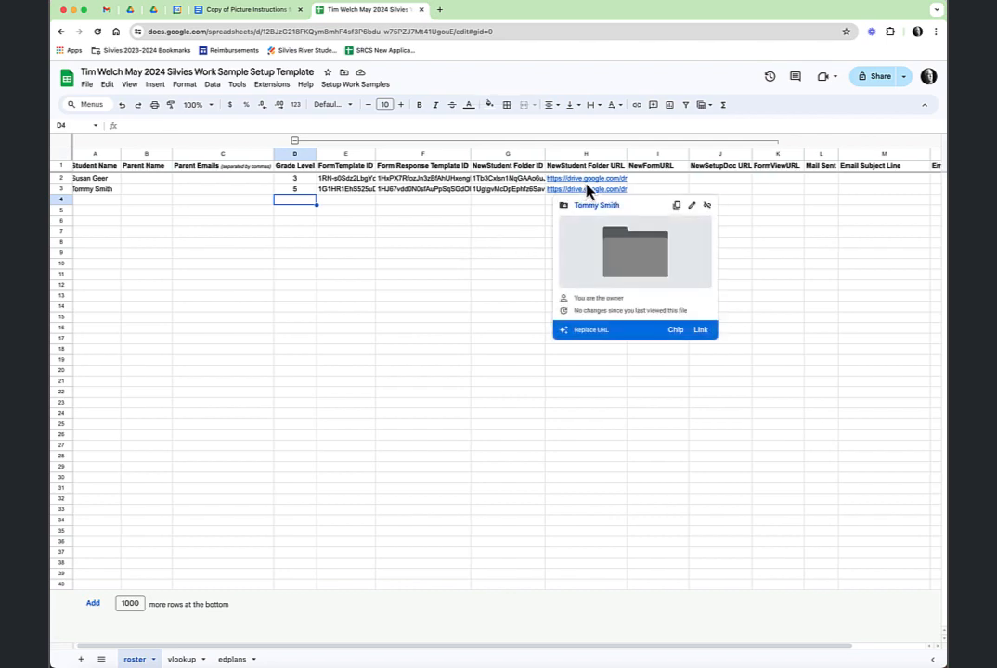
mouse_move(586, 190)
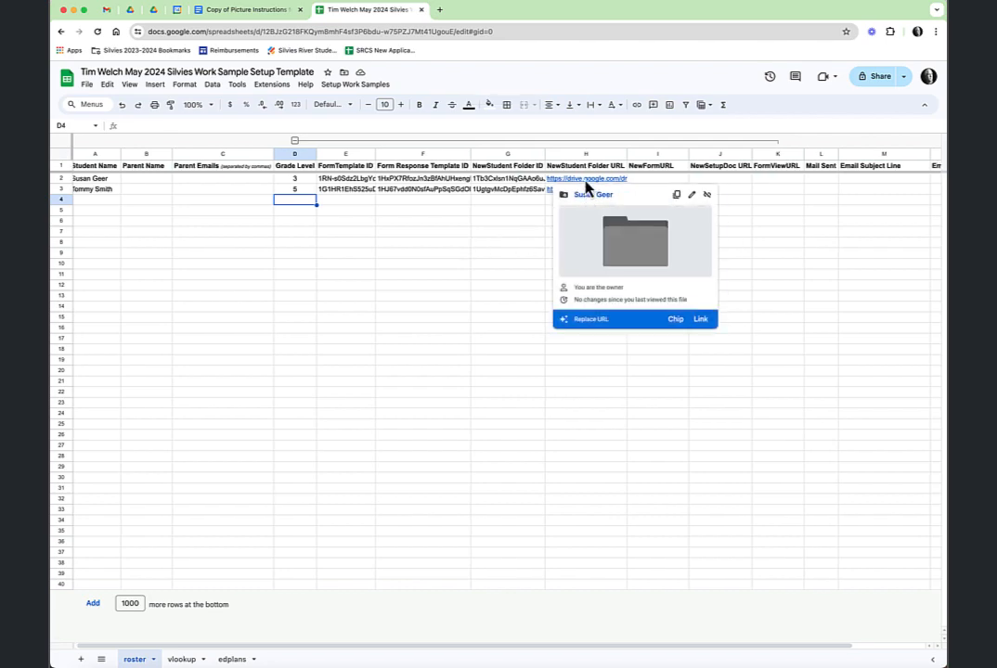
Check the new student folders in Google Drive, then return to the spreadsheet
left_click(132, 12)
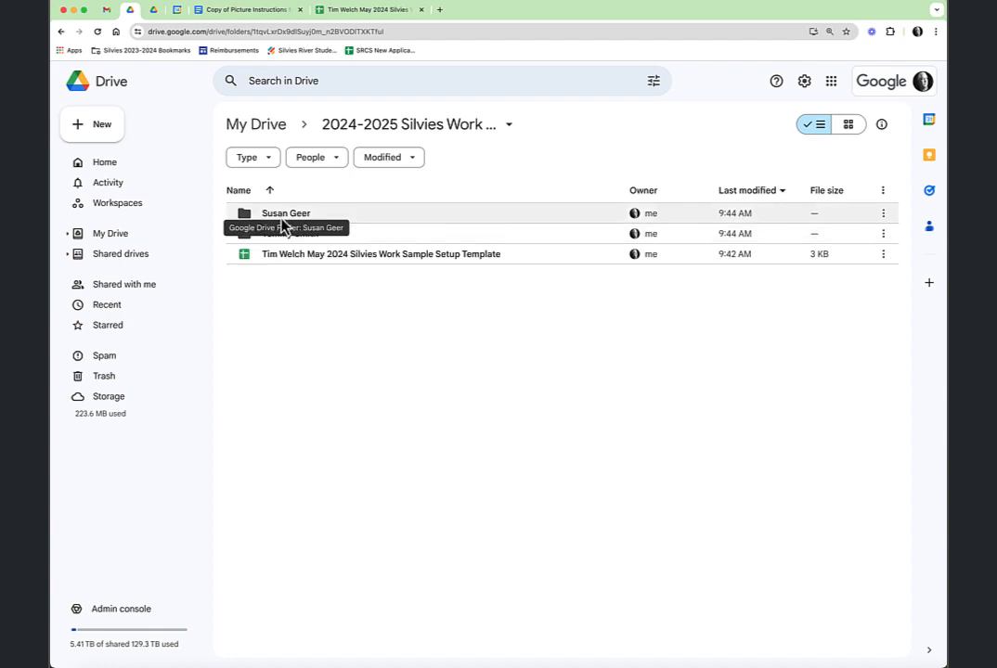
double_click(282, 215)
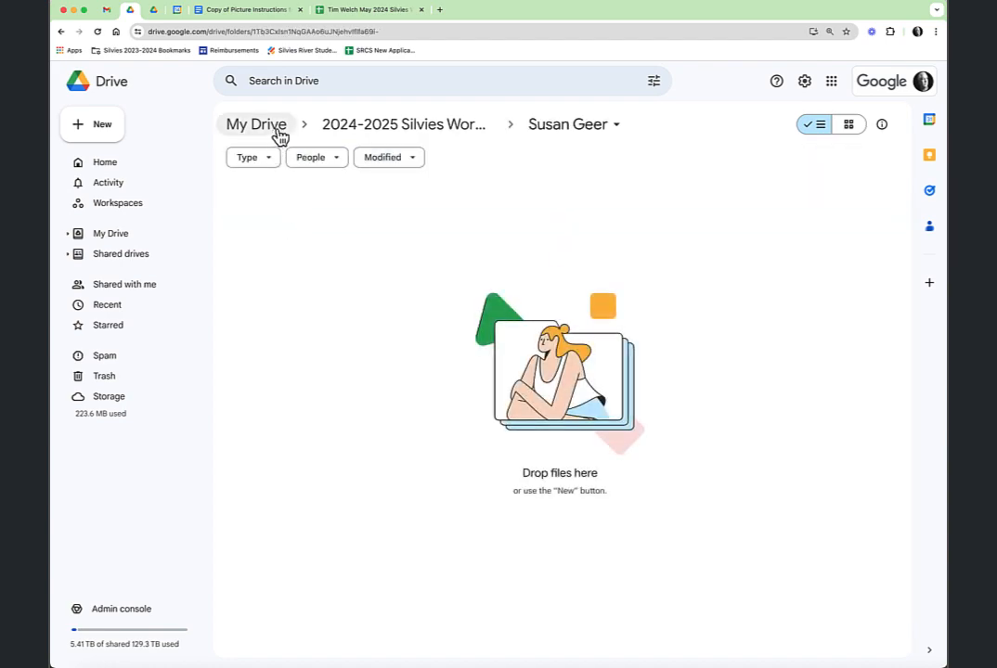
left_click(367, 132)
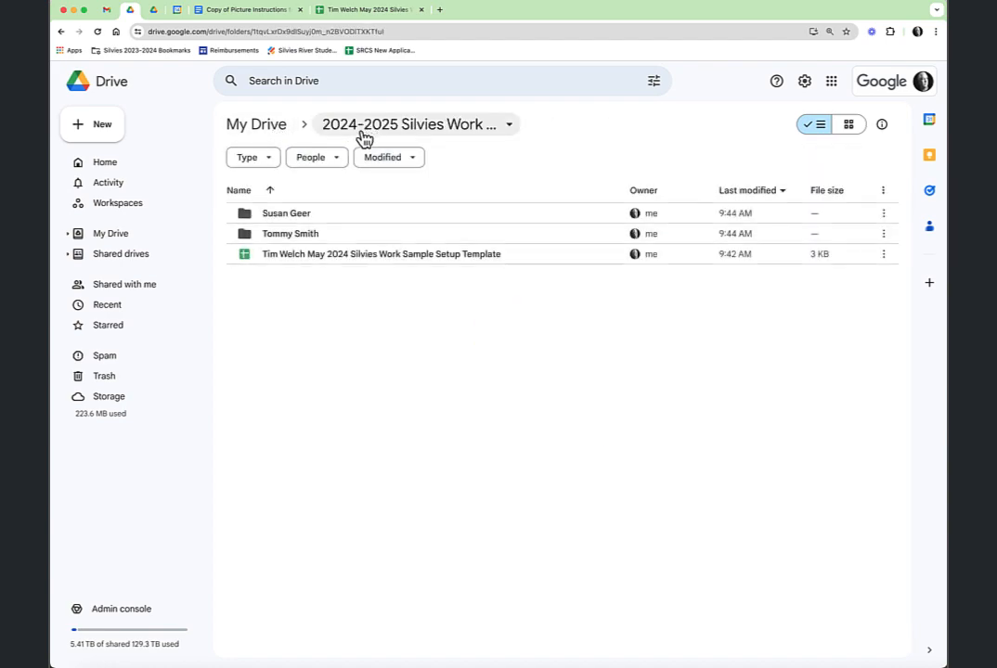
left_click(369, 11)
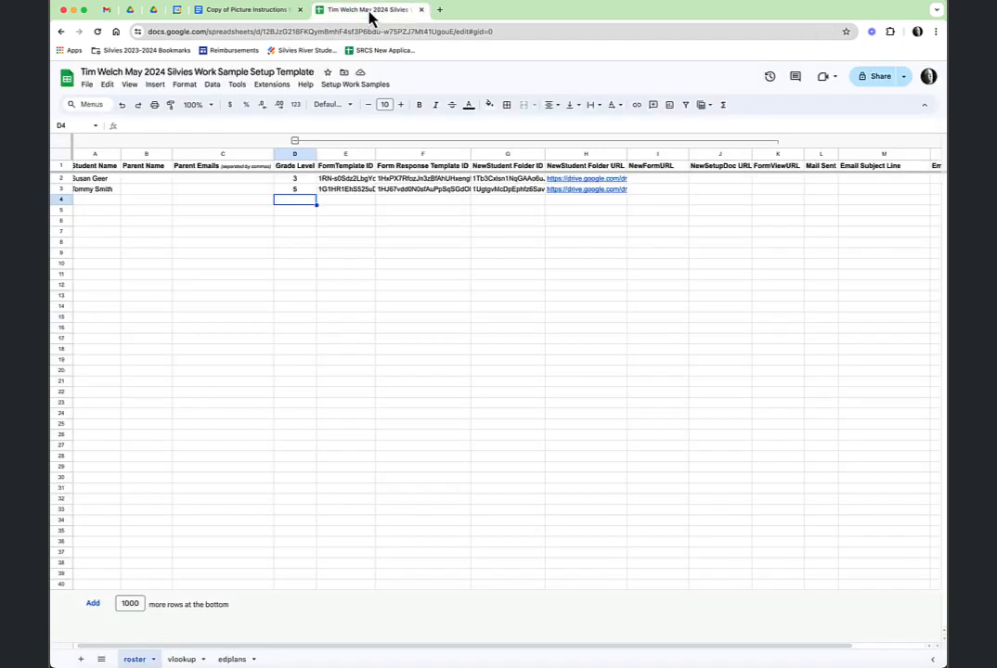
Run '2 - Copy Form and Document To Student Folders' and review the new URL columns
left_click(356, 87)
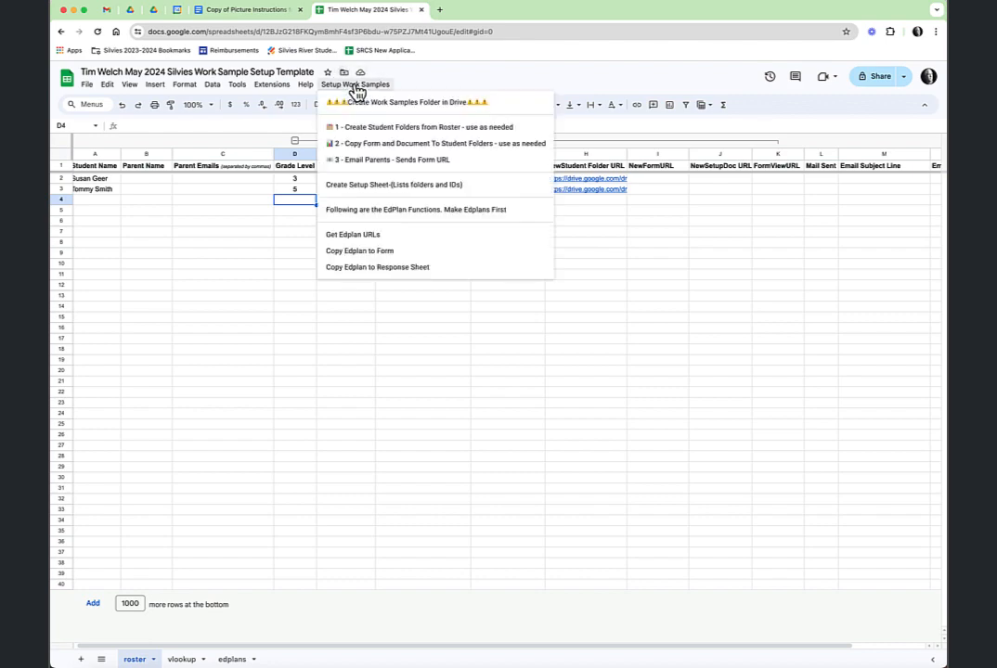
left_click(436, 146)
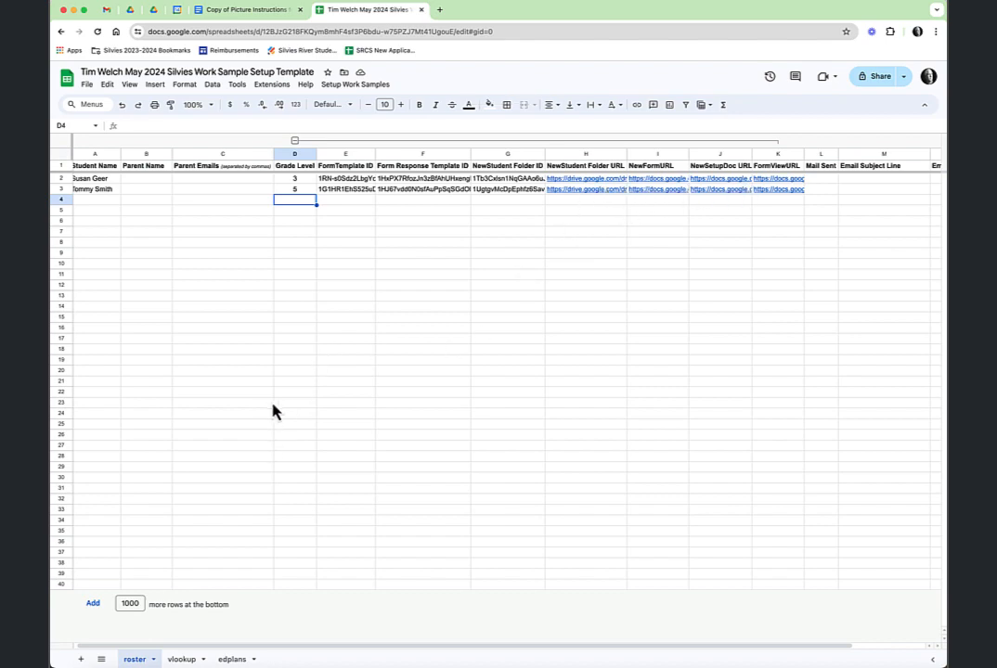
left_click(369, 89)
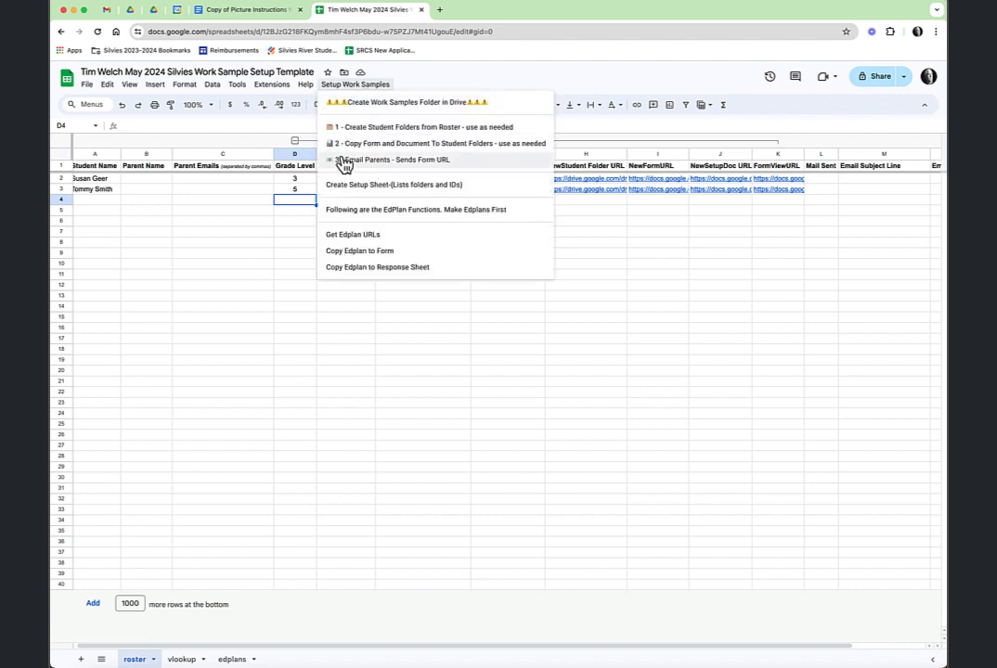
left_click(594, 85)
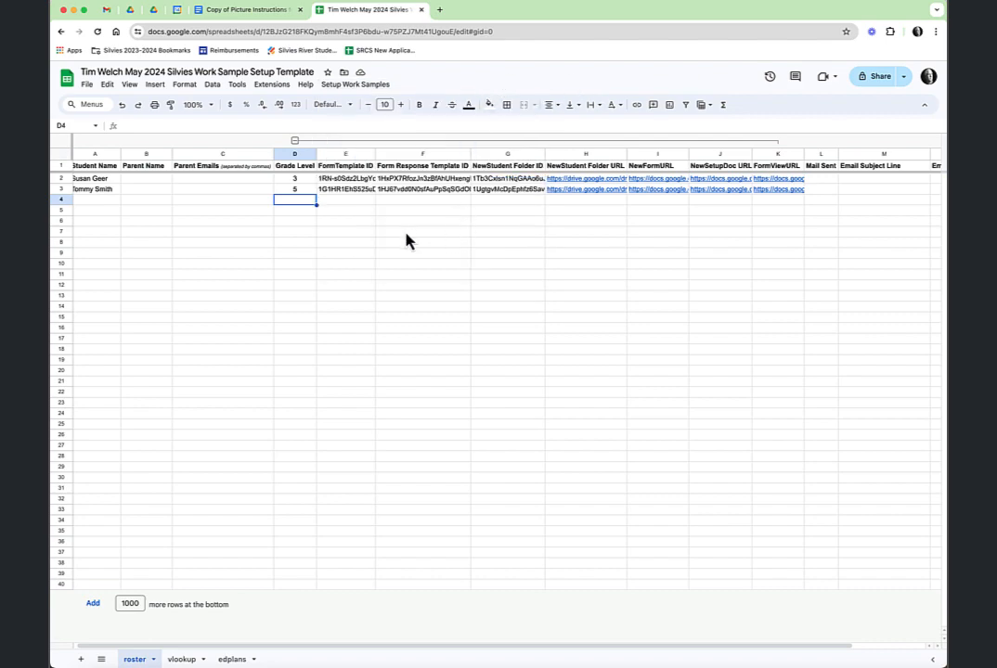
scroll(405, 242, "right", 1)
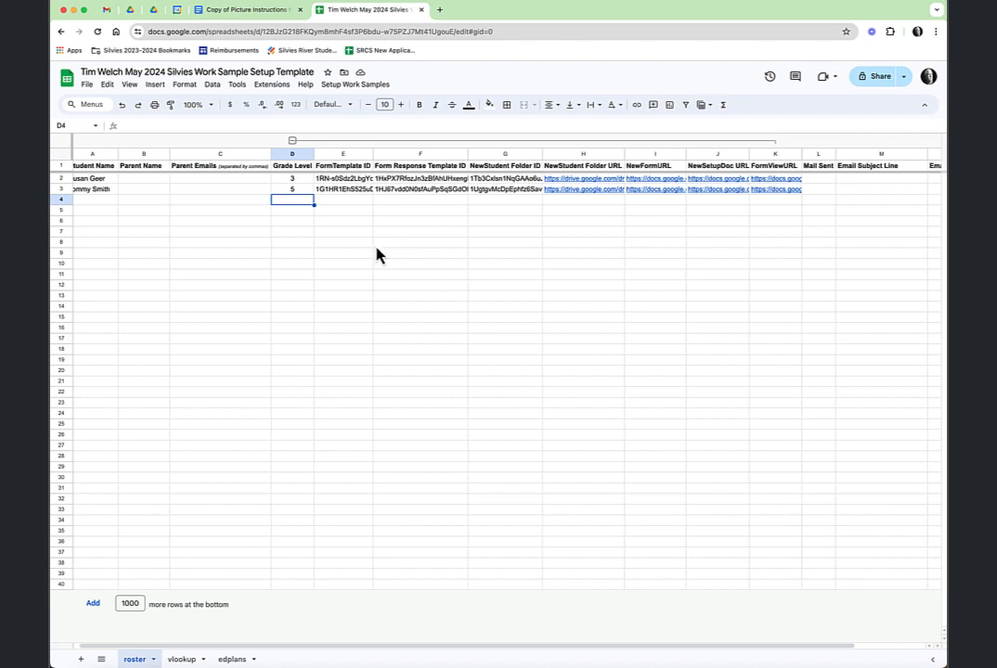
mouse_move(769, 179)
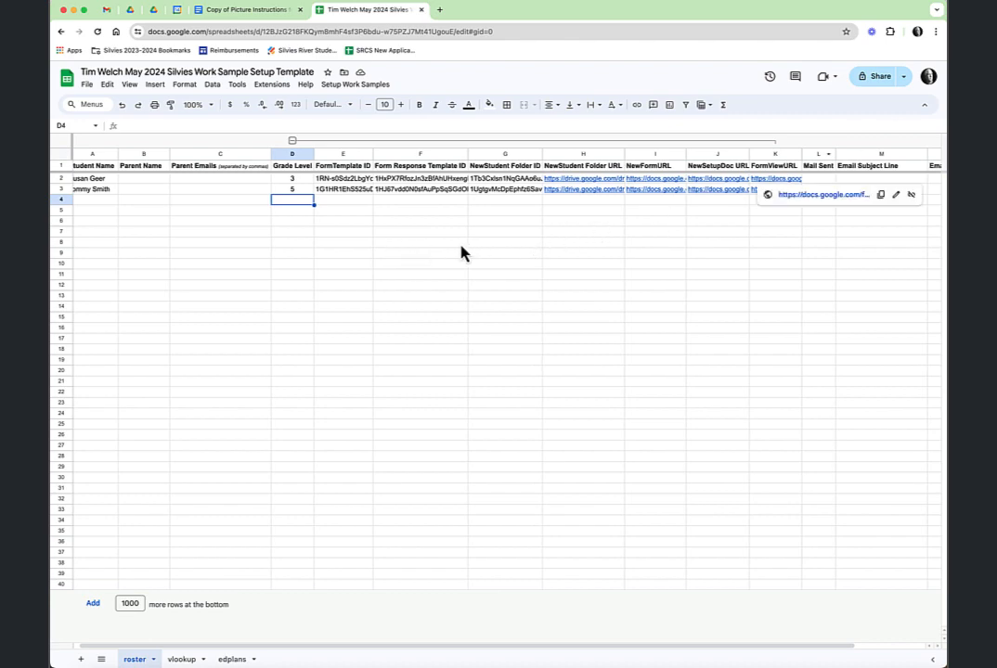
Read the Picture Instructions Doc down to steps 12–14, then return to the spreadsheet
left_click(238, 11)
scroll(488, 377, "down", 5)
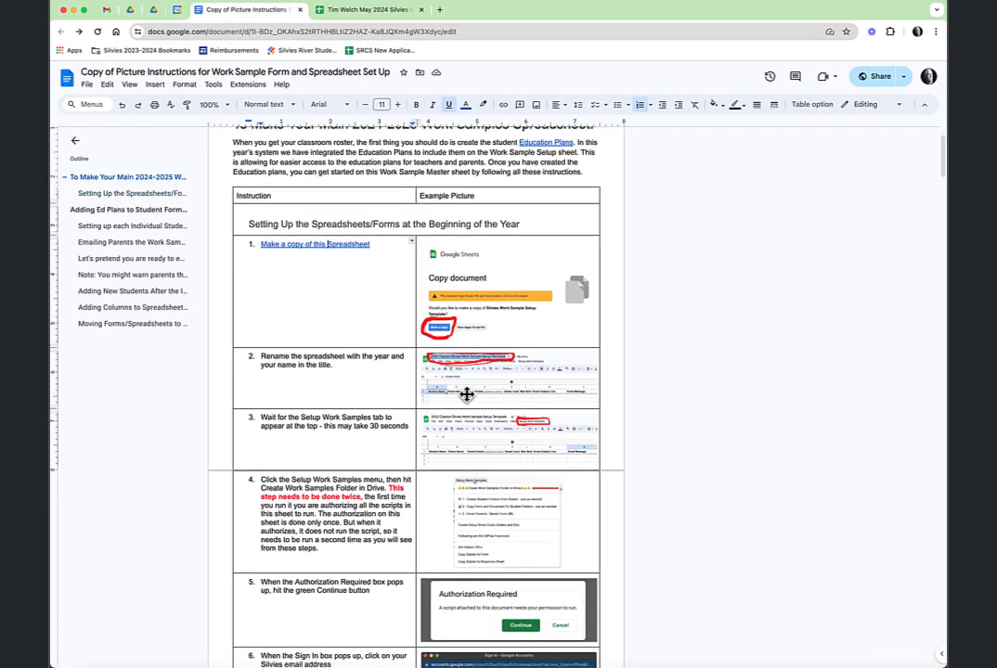
scroll(501, 407, "down", 6)
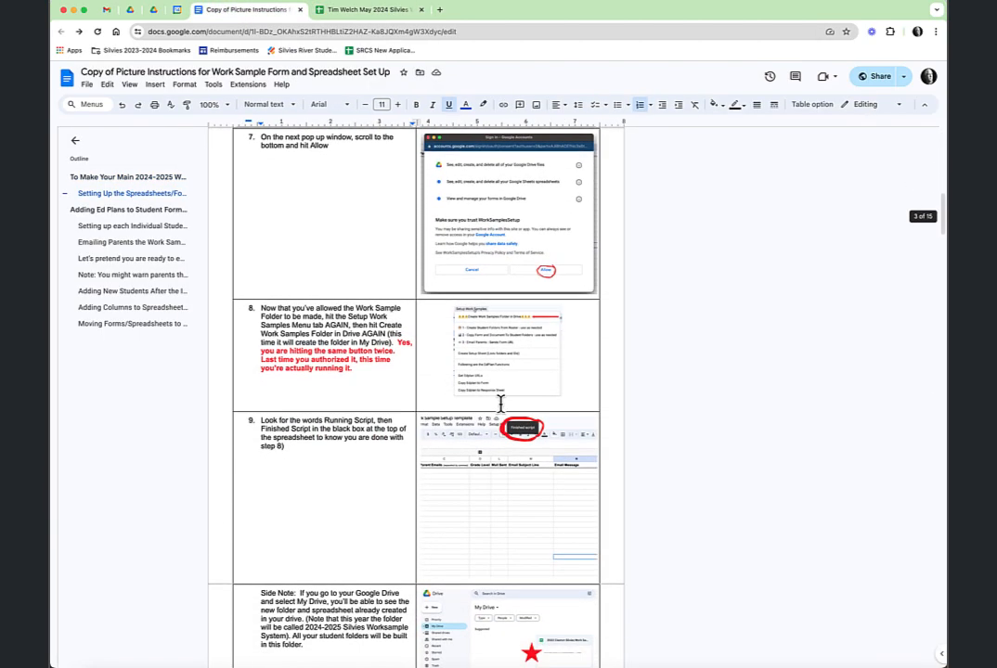
scroll(501, 406, "down", 1)
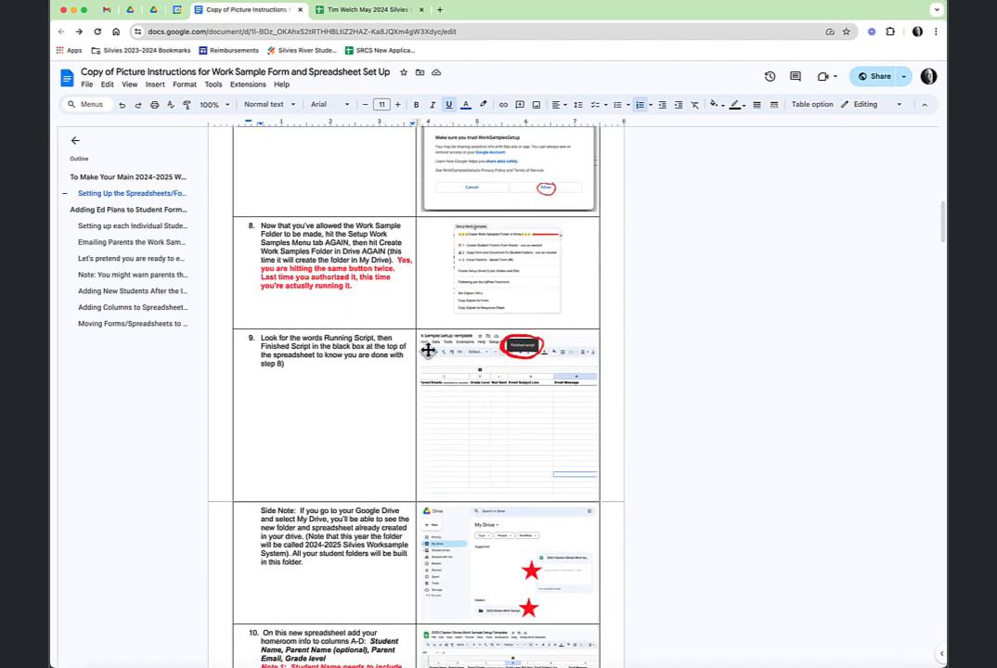
scroll(487, 399, "down", 10)
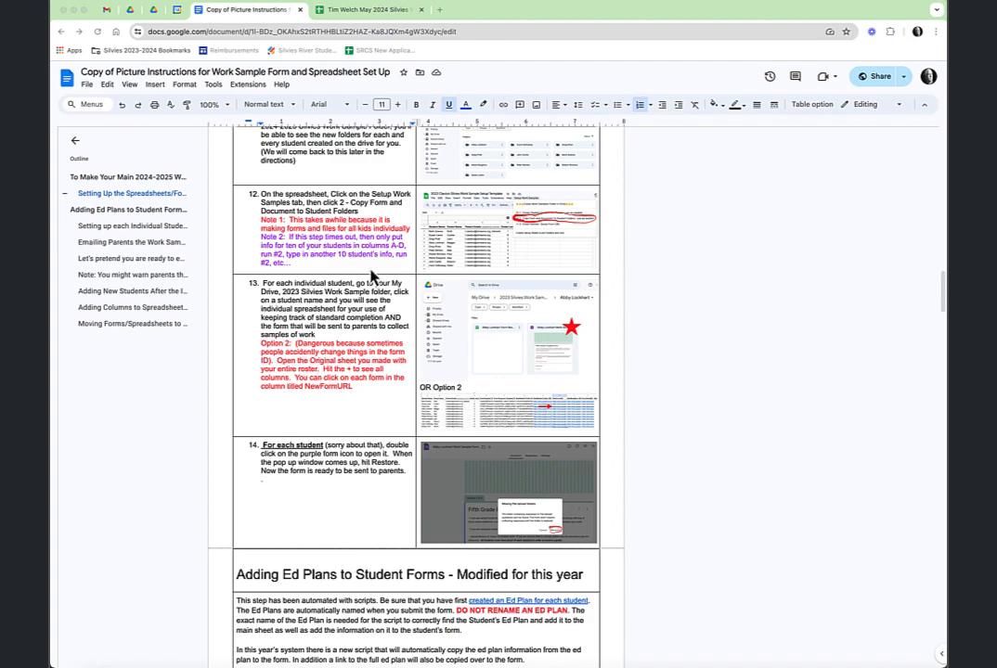
left_click(369, 11)
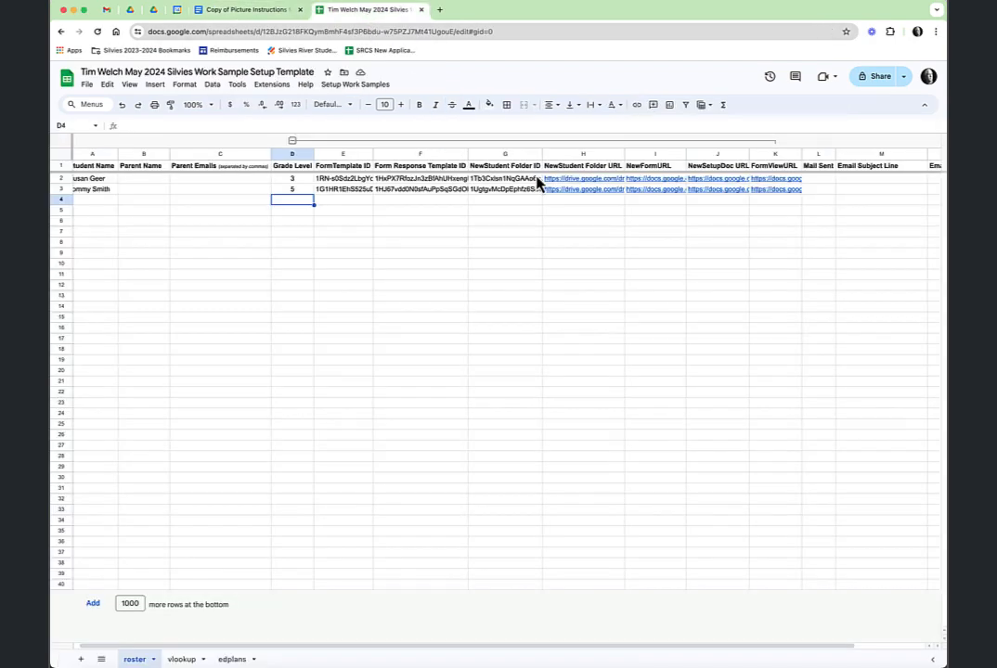
View the first student's folder URL in H2, then switch to Google Drive
scroll(585, 189, "right", 1)
left_click(585, 182)
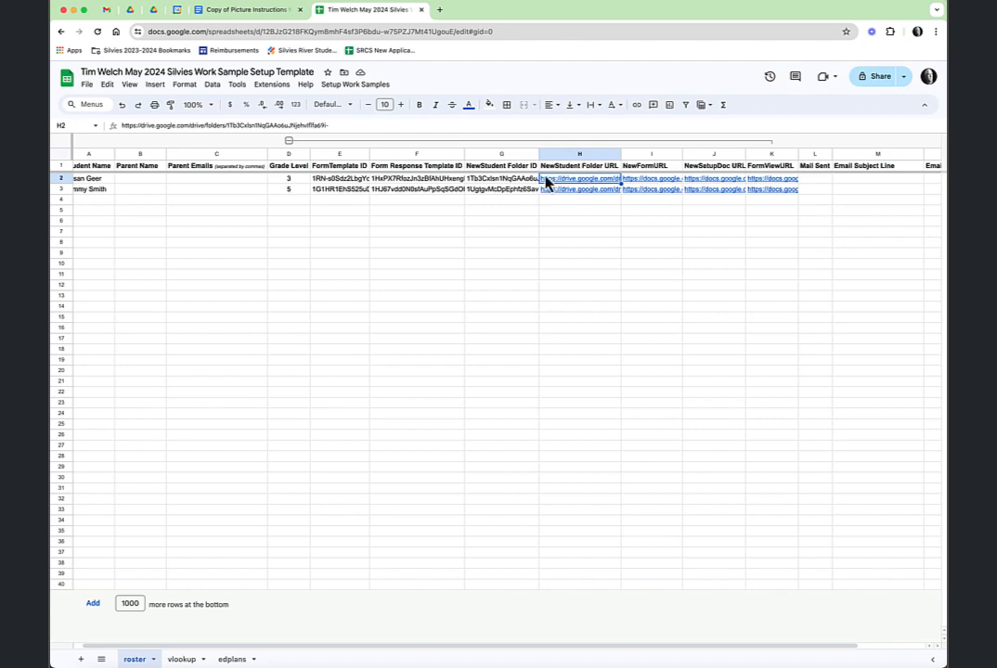
left_click(130, 9)
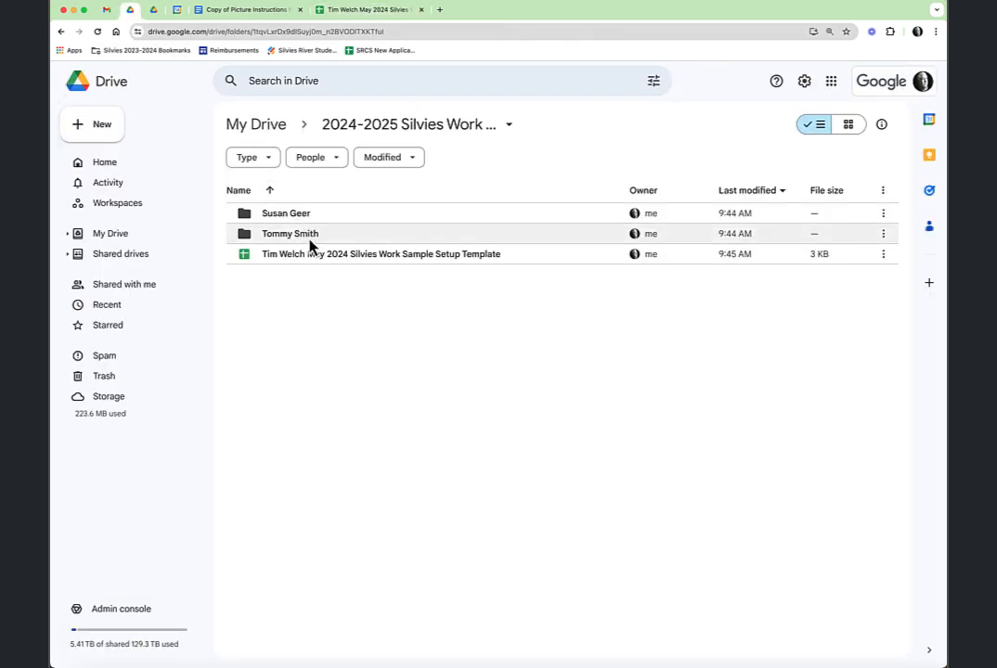
Open the first student's Drive folder, check the instructions doc, and return to the folder
double_click(286, 220)
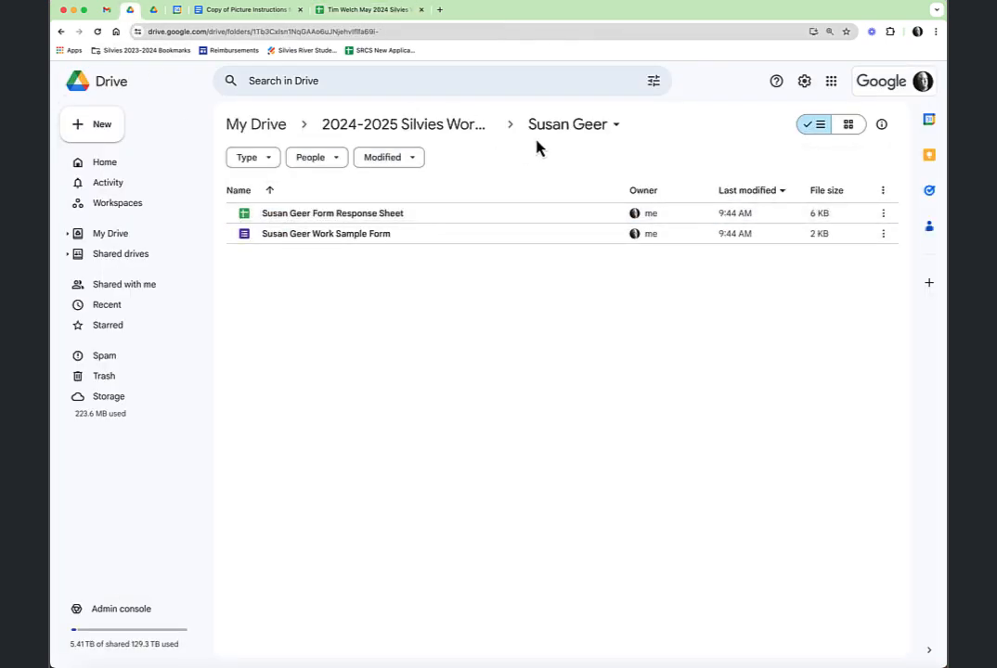
left_click(215, 10)
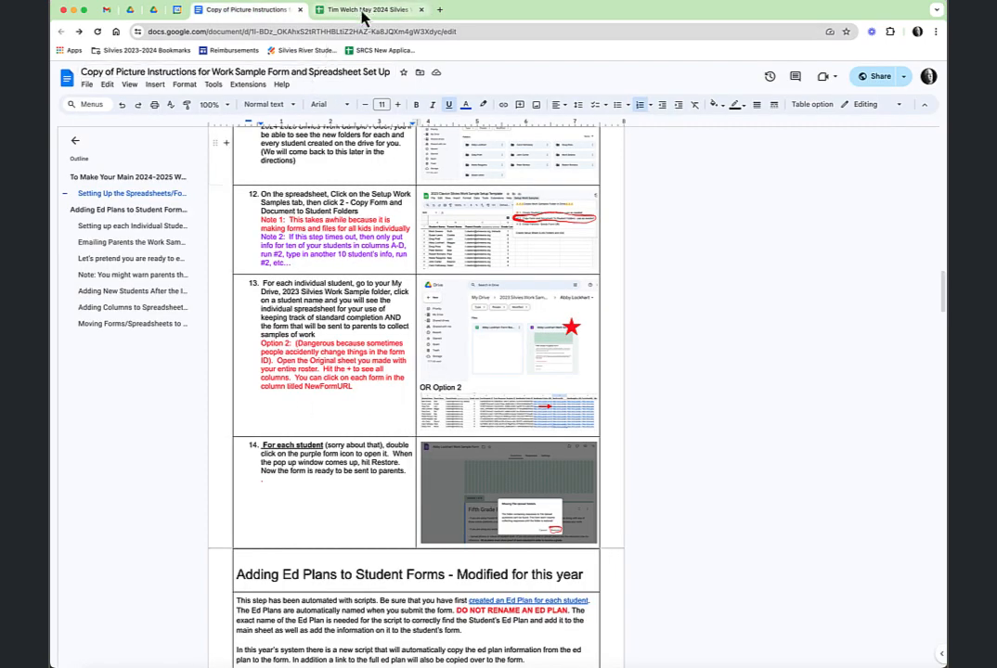
left_click(131, 10)
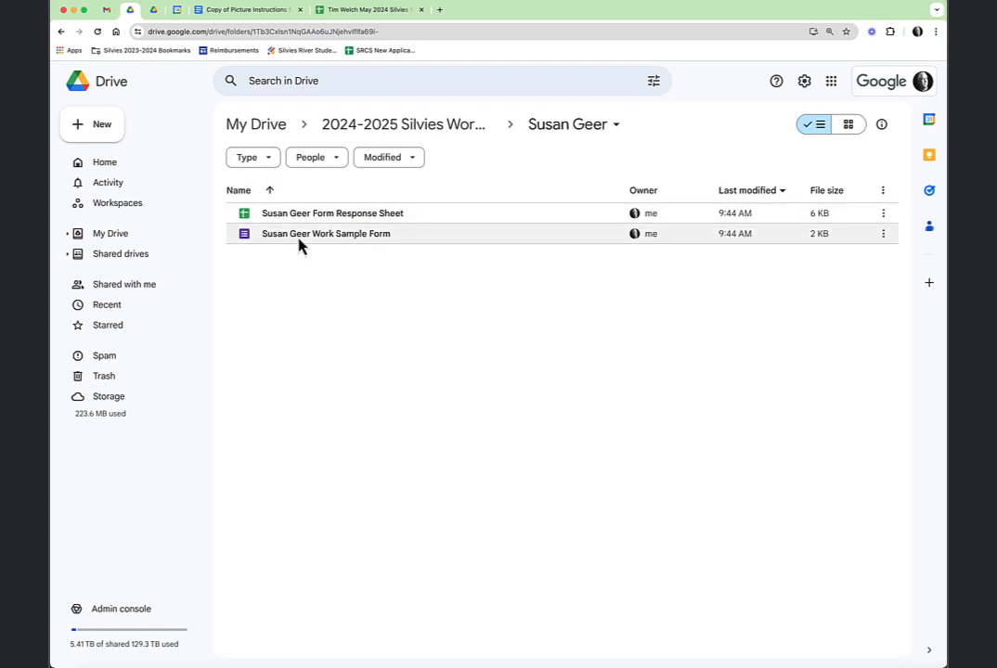
Restore the missing file-upload folders on the first student's Work Sample Form
double_click(299, 238)
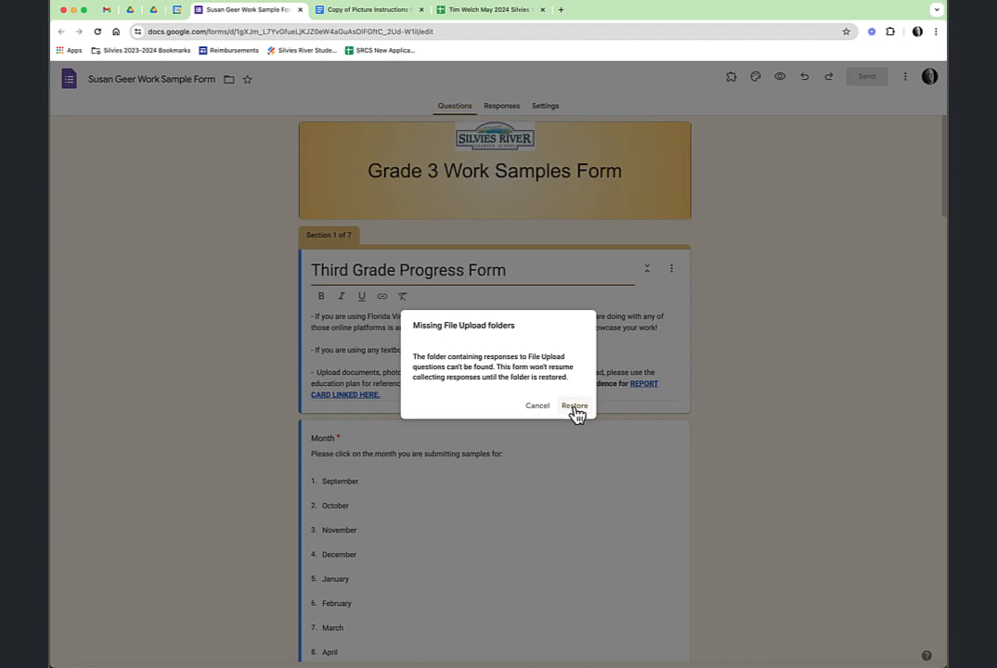
left_click(574, 407)
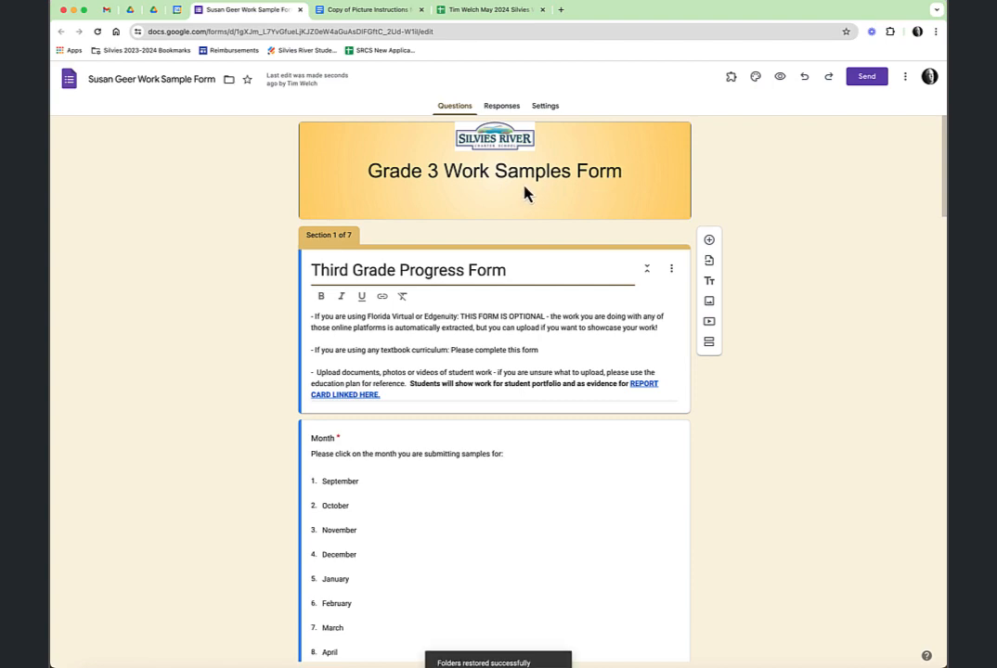
left_click(130, 10)
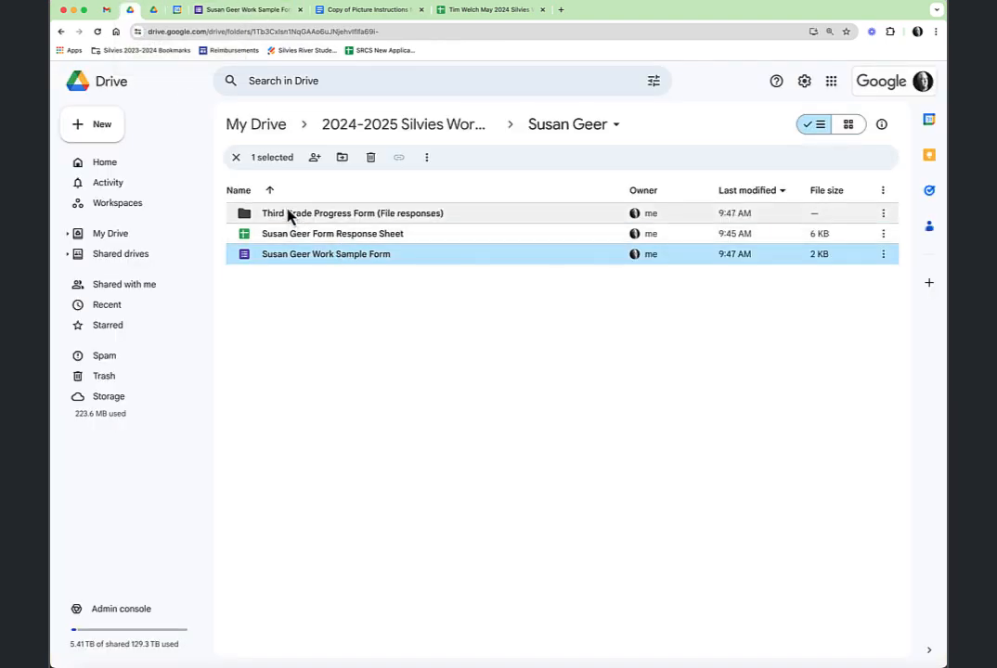
Open the second student's Work Sample Form from its folder and restore its file-upload folders
left_click(408, 127)
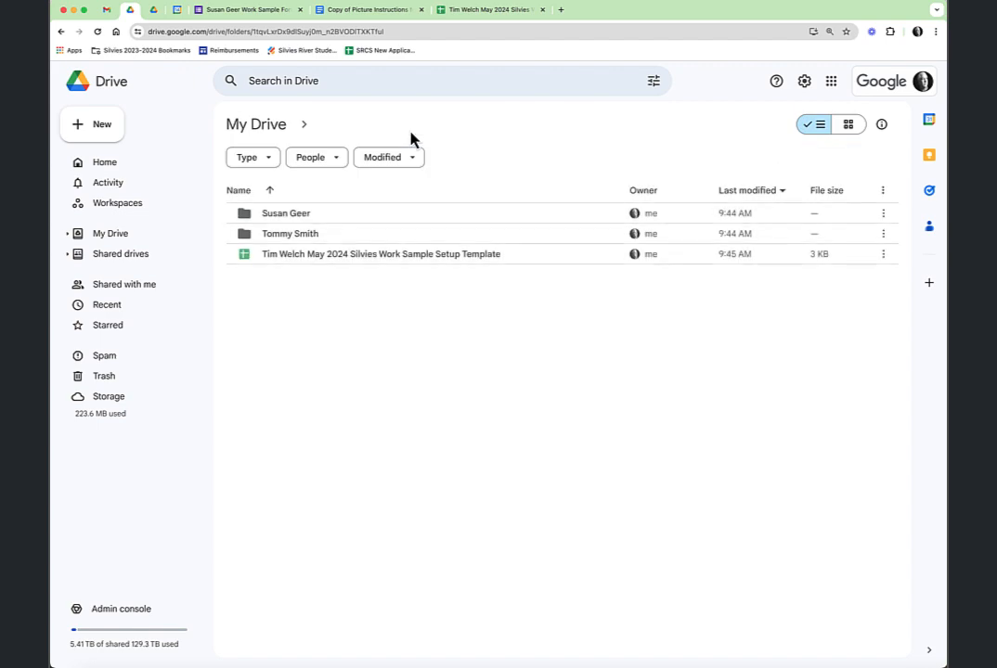
double_click(297, 234)
double_click(295, 235)
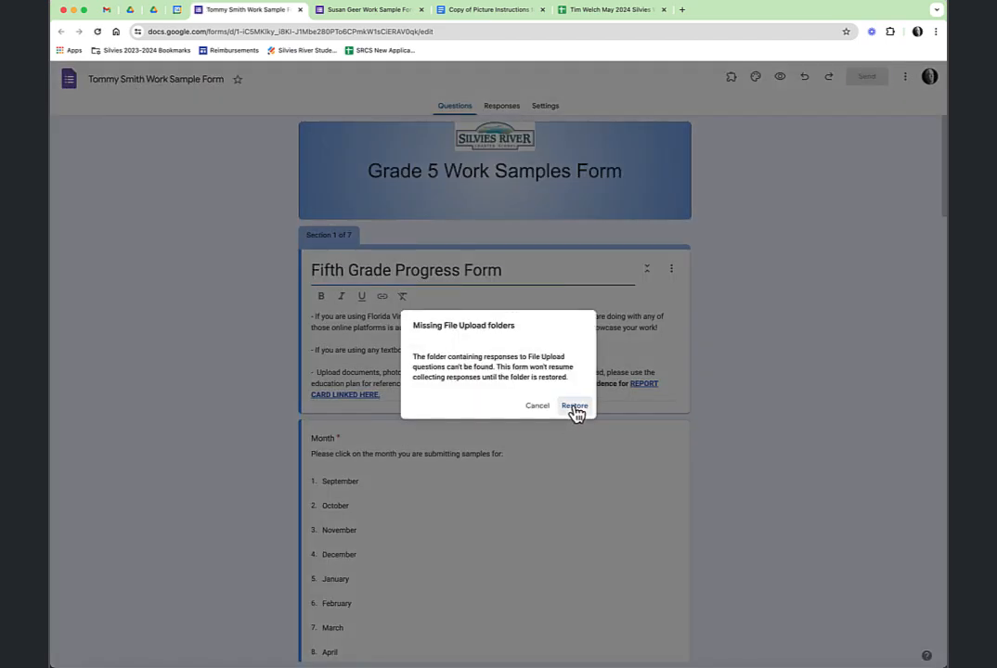
left_click(574, 408)
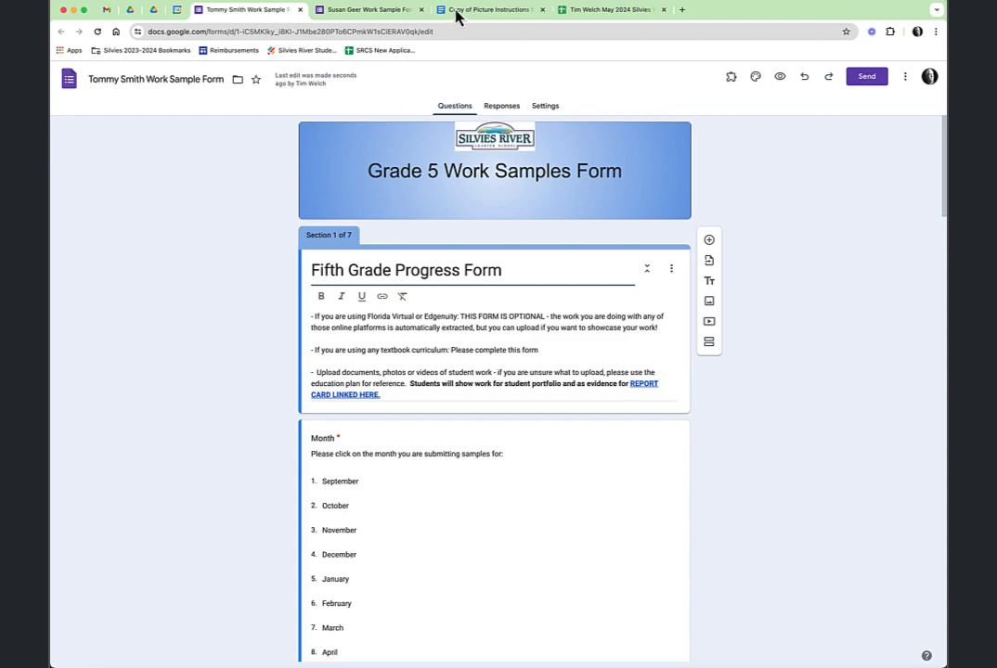
left_click(501, 11)
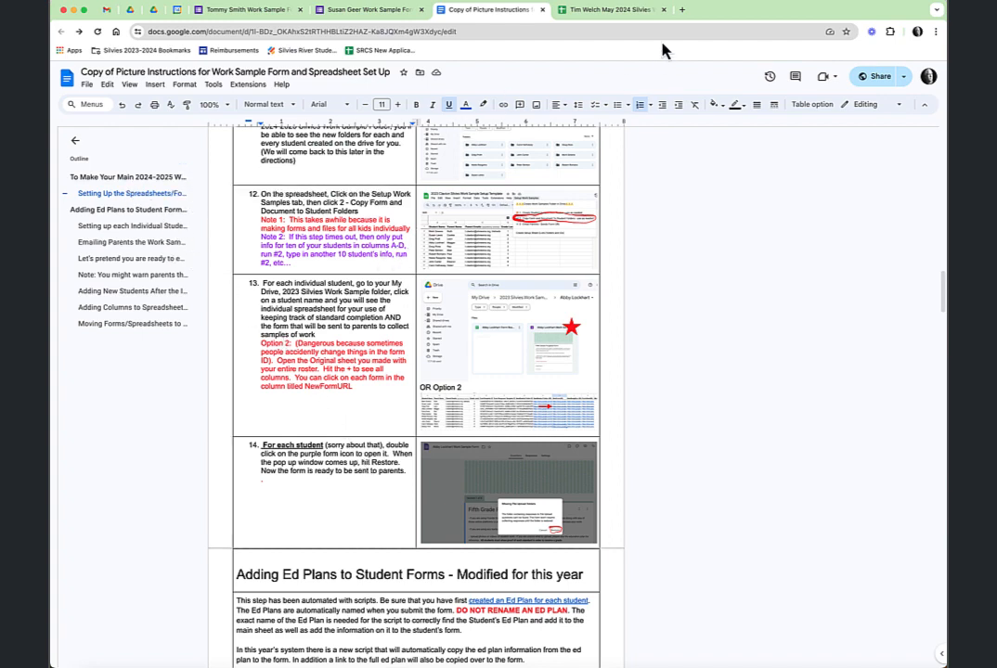
In the setup spreadsheet, view the Setup Work Samples menu without running anything, then show the edplans sheet
left_click(616, 15)
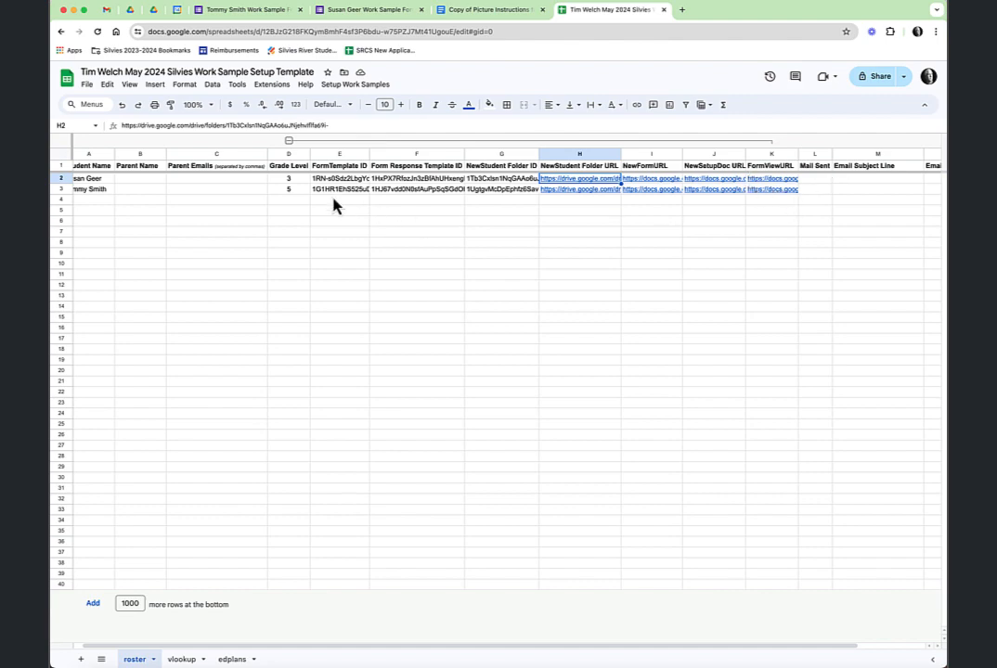
left_click(362, 85)
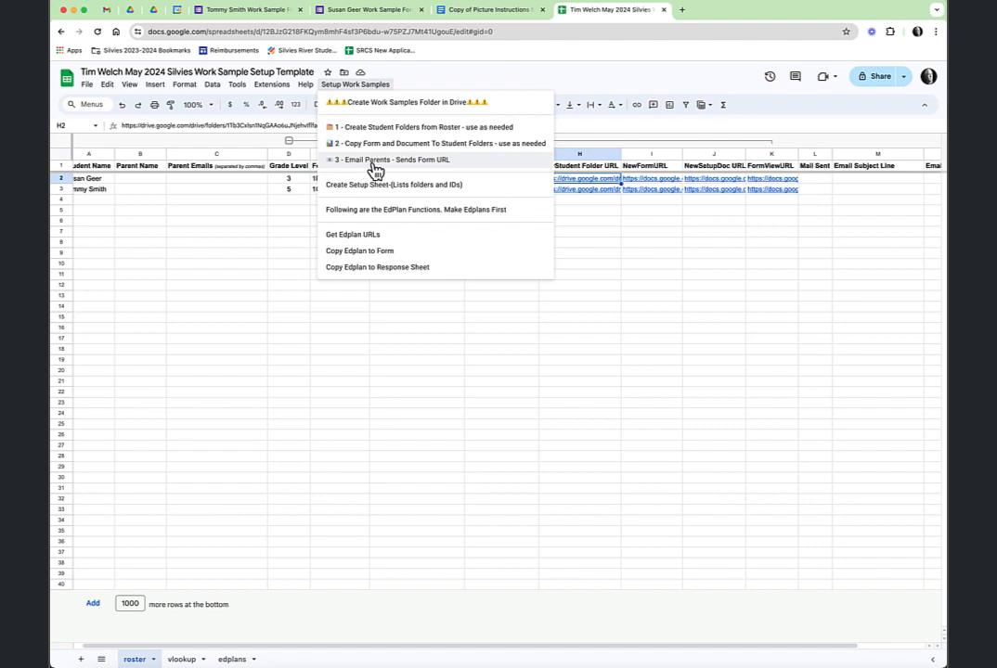
left_click(601, 86)
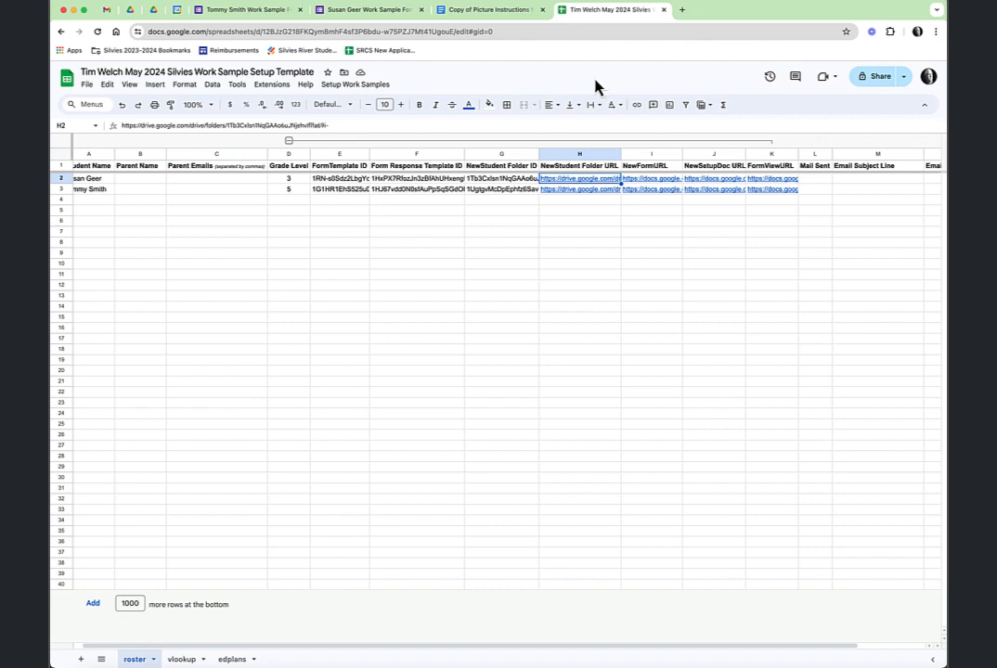
left_click(233, 660)
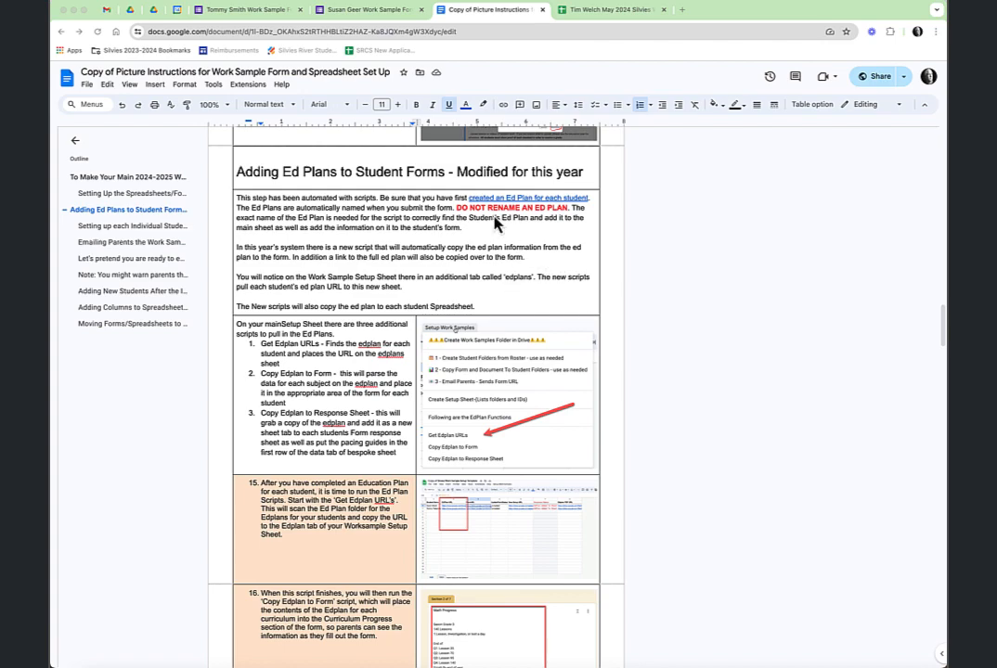
Open the Education Plans Form from the instructions' Ed Plan link and scroll through its questions
scroll(427, 199, "down", 1)
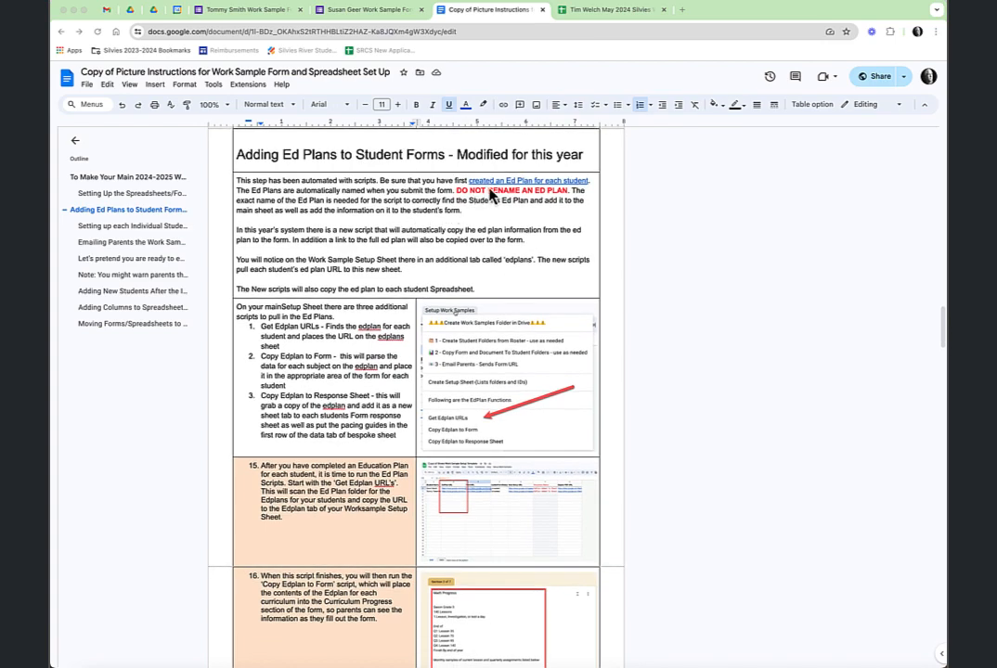
left_click(493, 180)
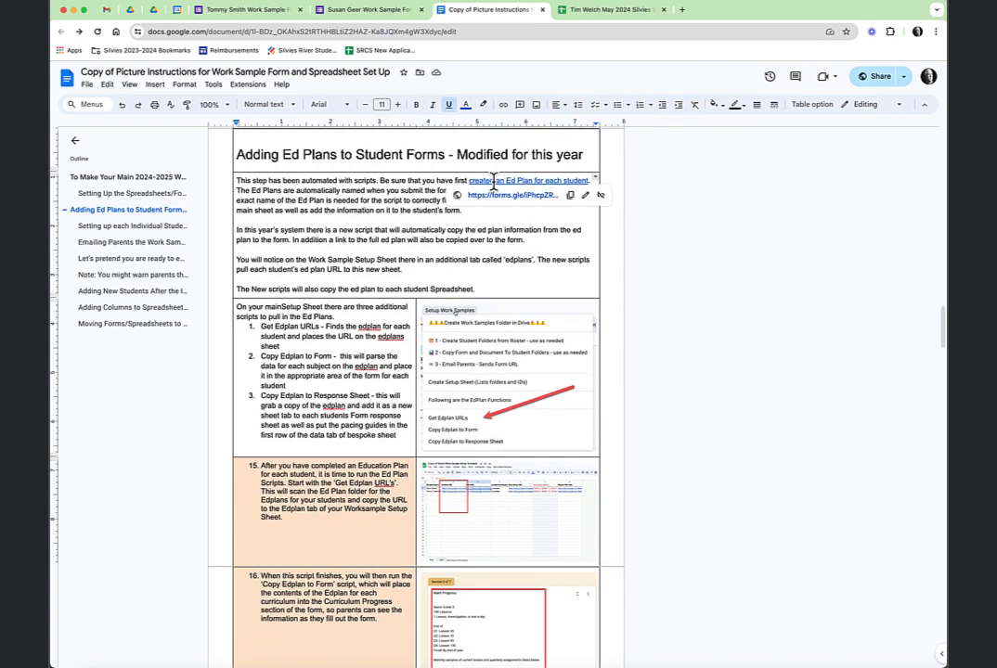
left_click(506, 200)
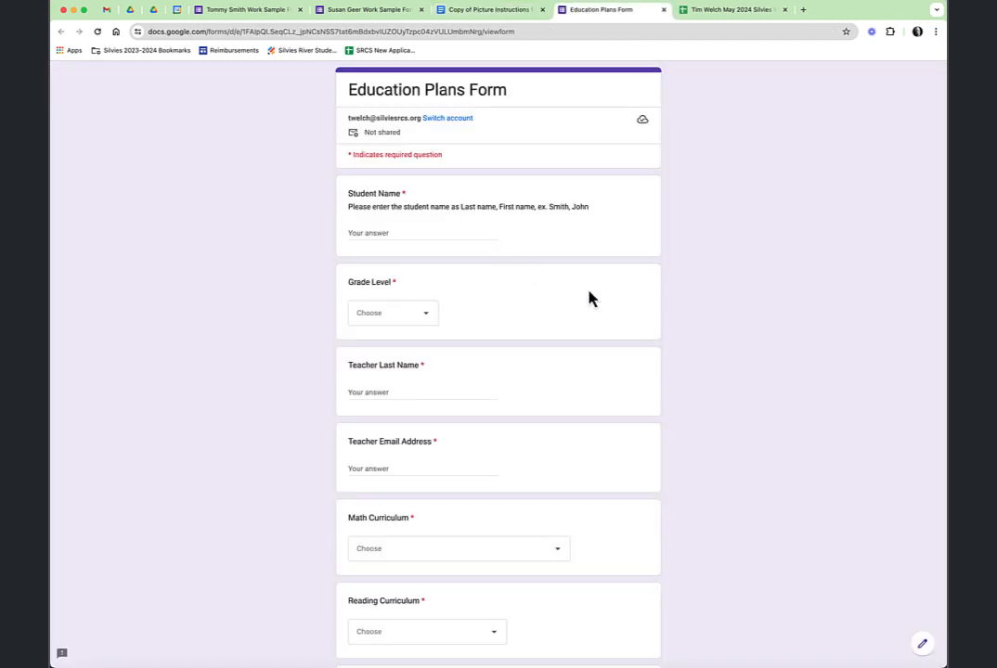
scroll(589, 295, "down", 5)
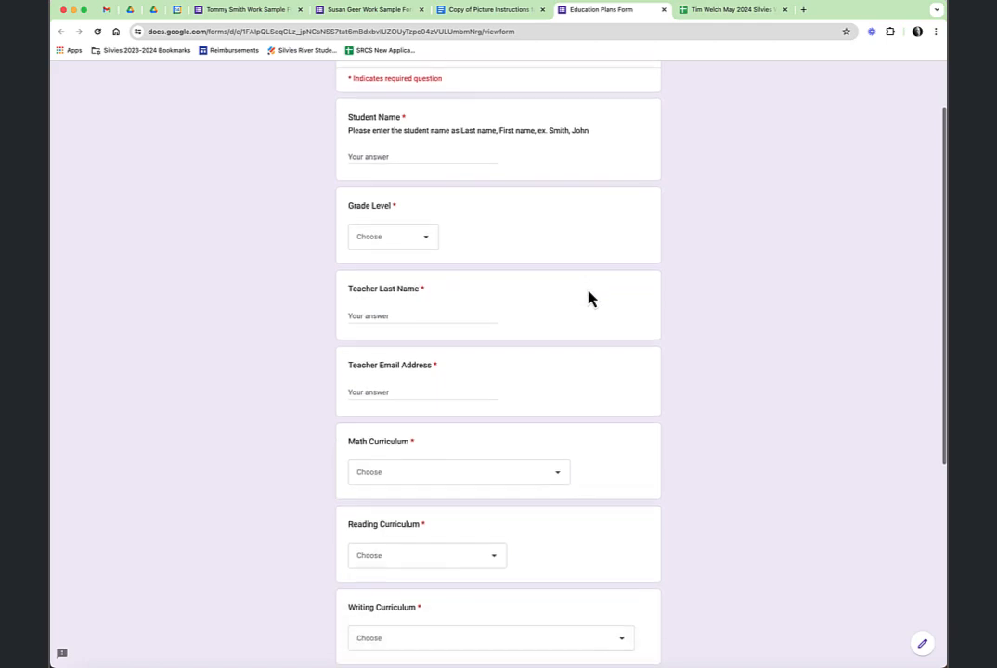
scroll(589, 297, "down", 2)
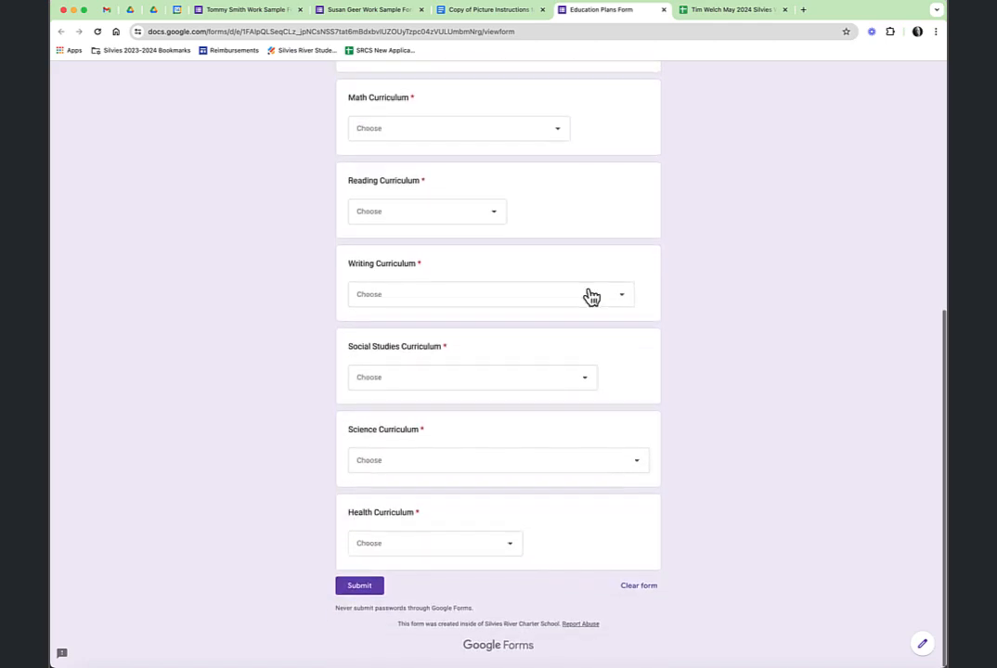
scroll(588, 296, "up", 7)
scroll(589, 292, "up", 1)
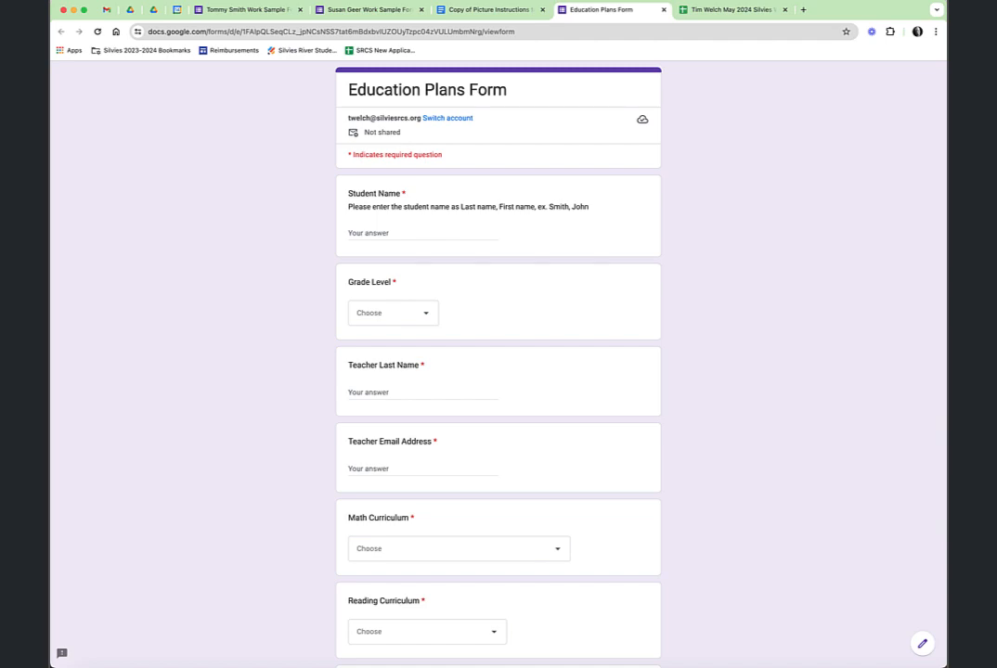
key("ctrl+shift+Tab")
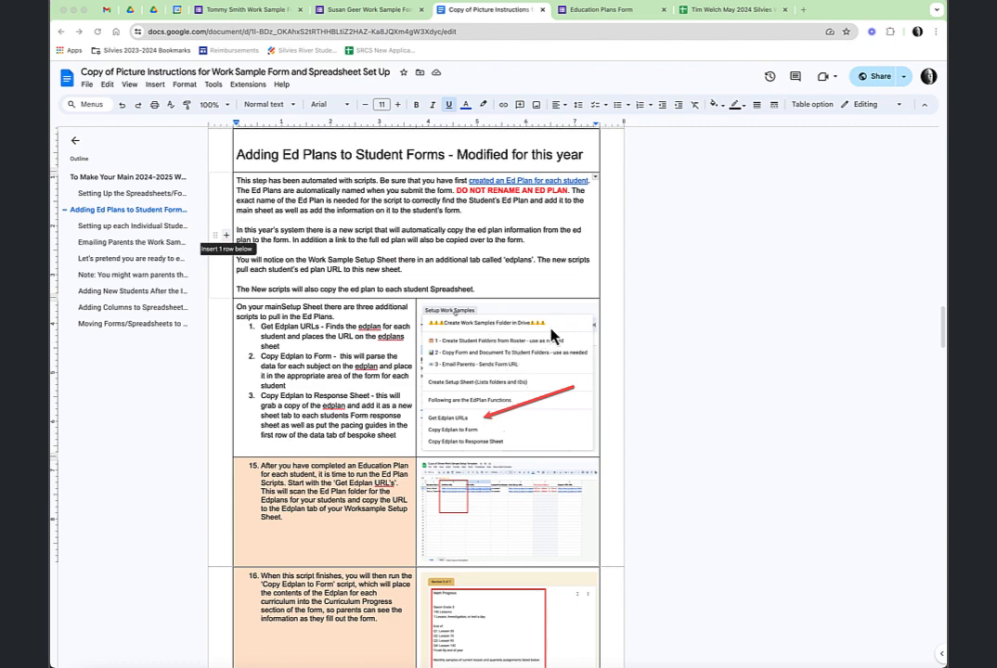
Navigate My Drive to Education Plans > Version 3 > 24-25 Education Plans
left_click(131, 17)
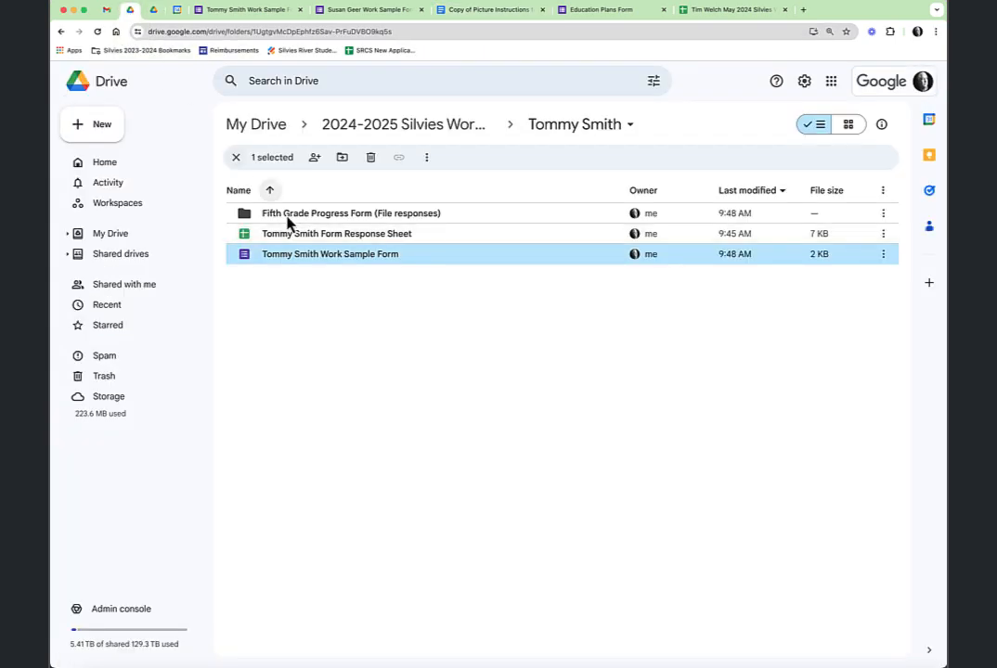
left_click(272, 132)
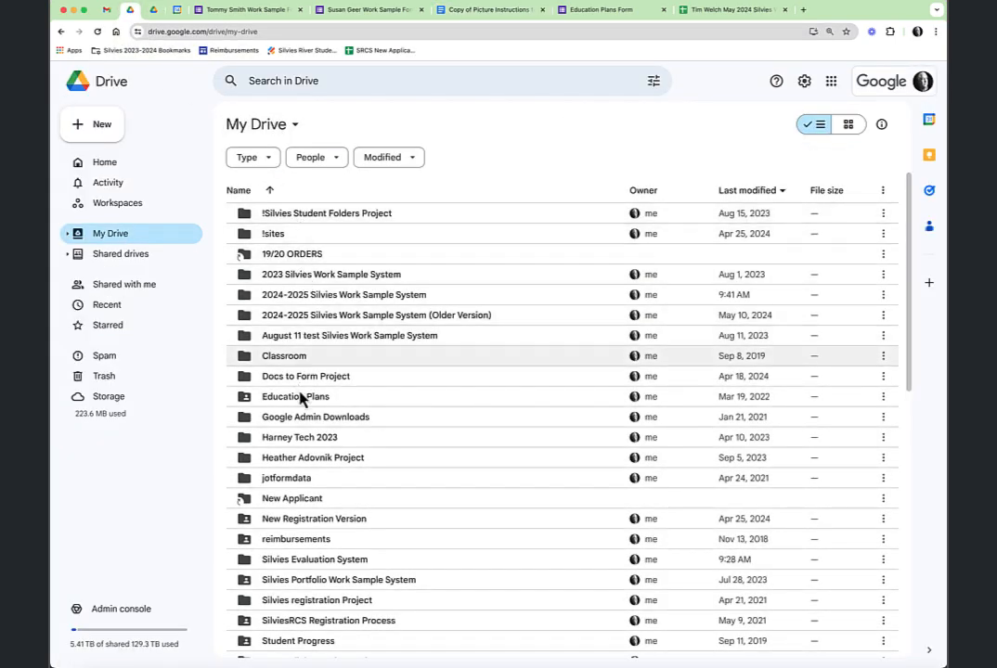
double_click(310, 405)
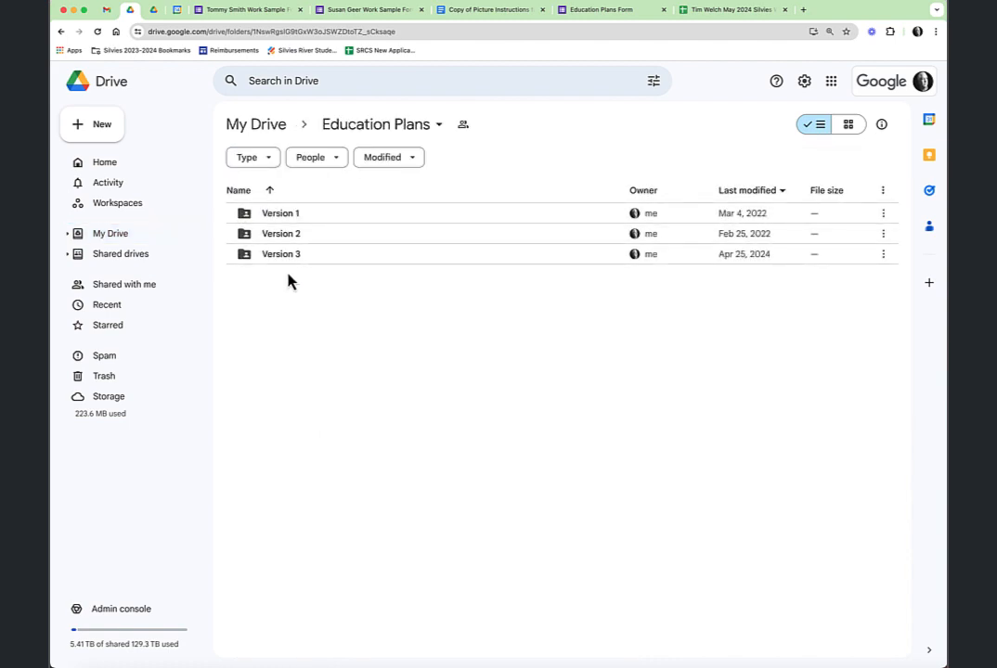
double_click(288, 257)
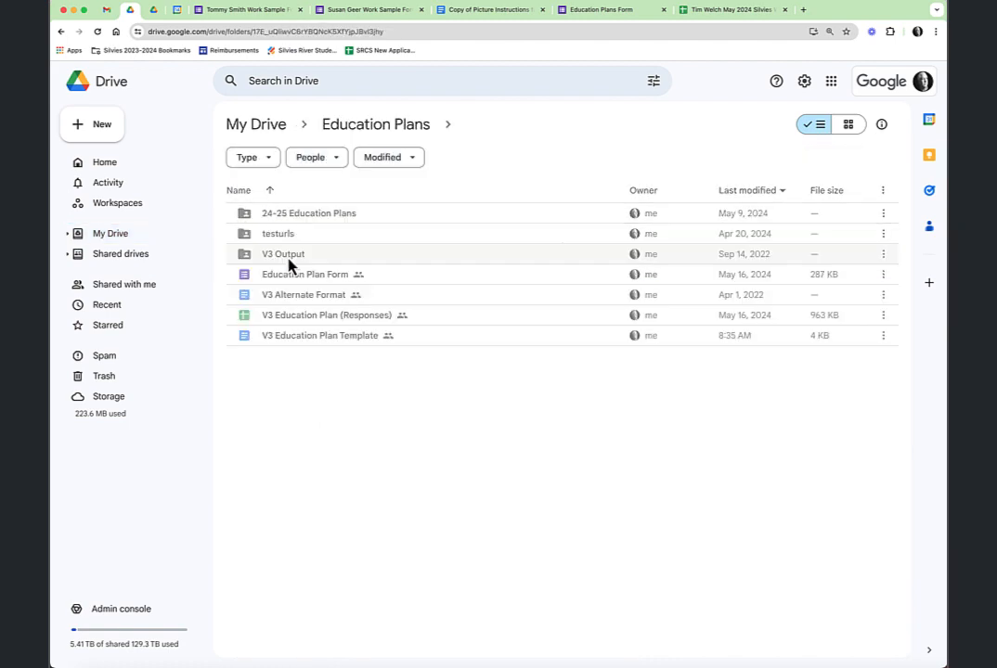
double_click(306, 215)
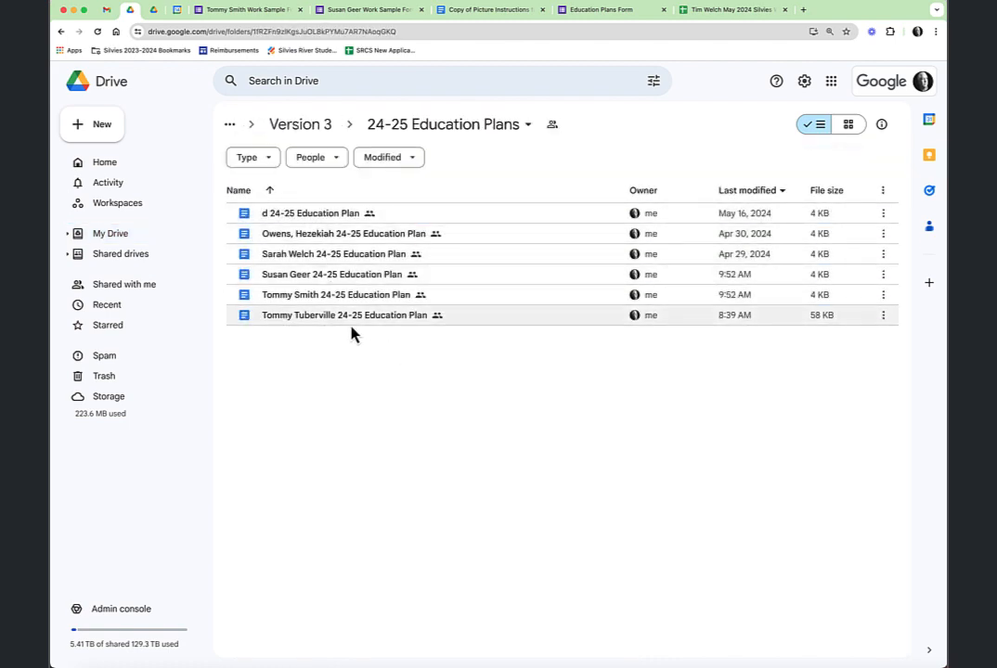
Compare the instructions with the 24-25 Education Plans folder, then bring up the Work Sample Setup Template spreadsheet
left_click(506, 13)
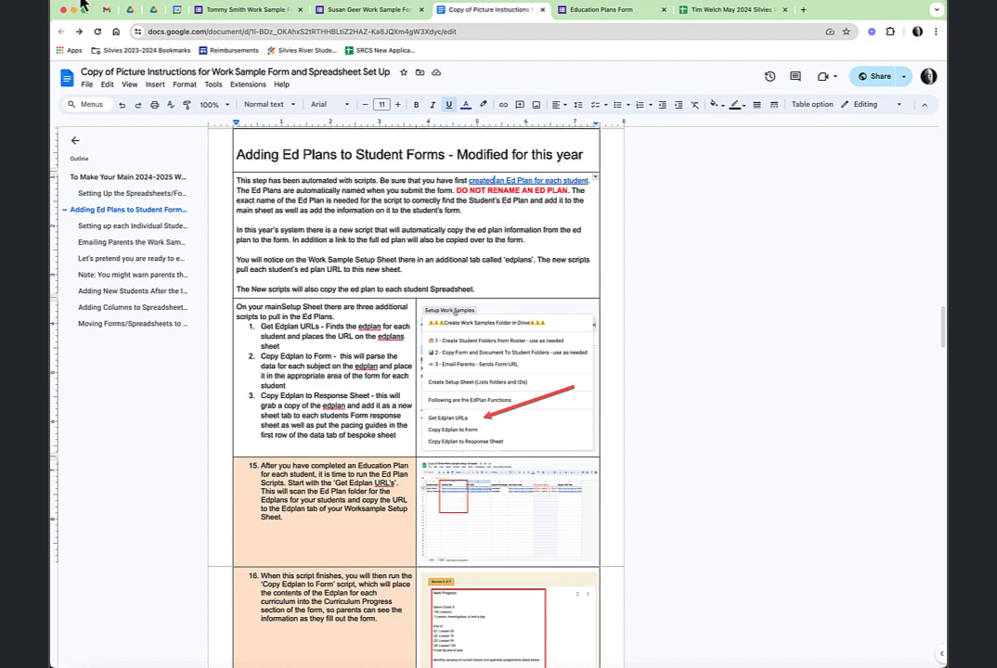
left_click(130, 10)
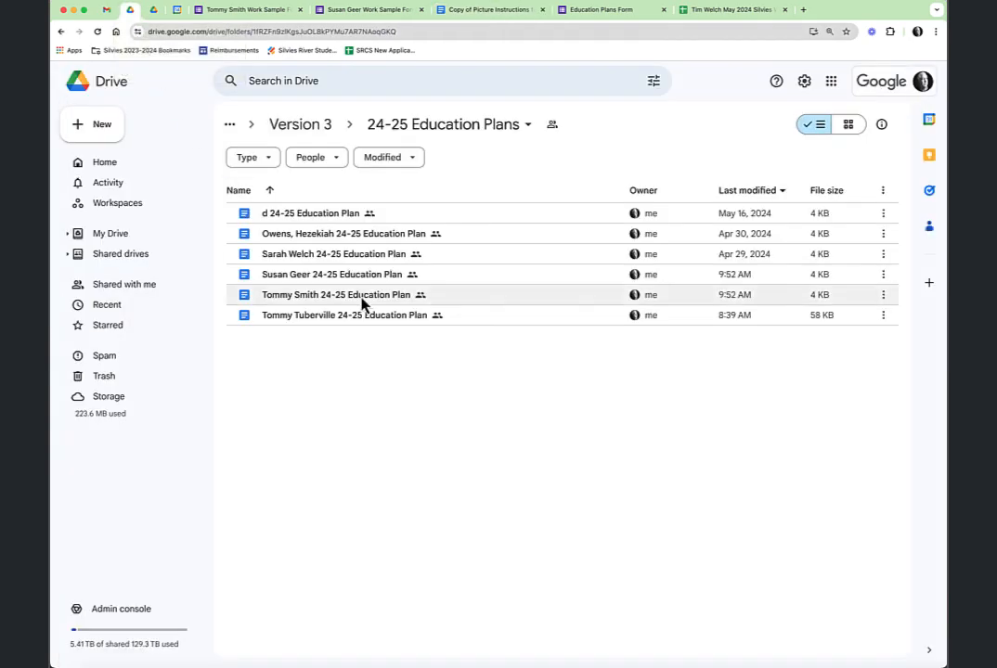
left_click(476, 15)
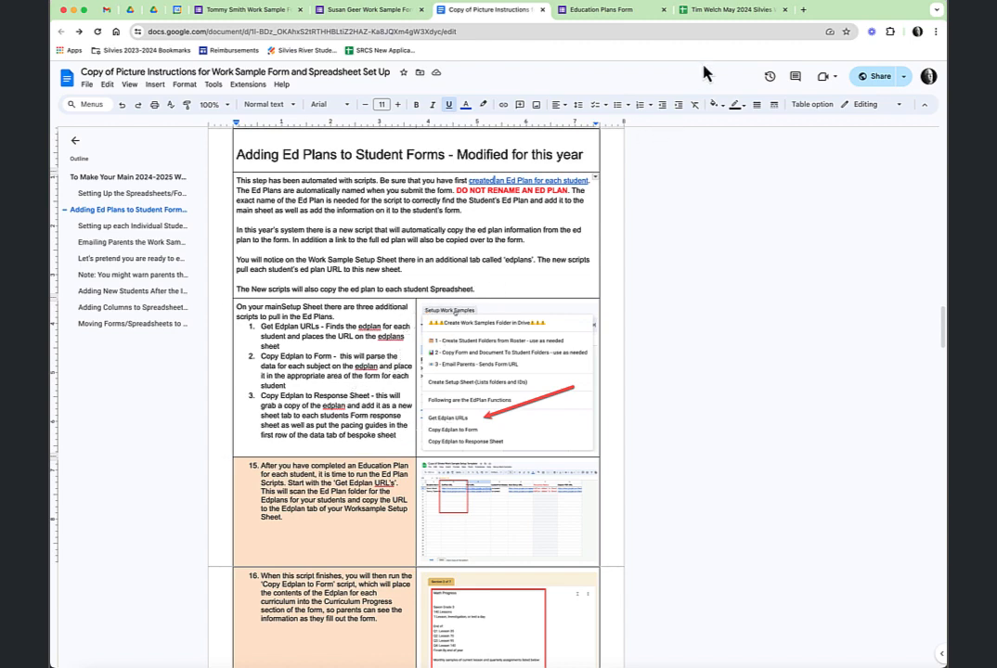
left_click(738, 13)
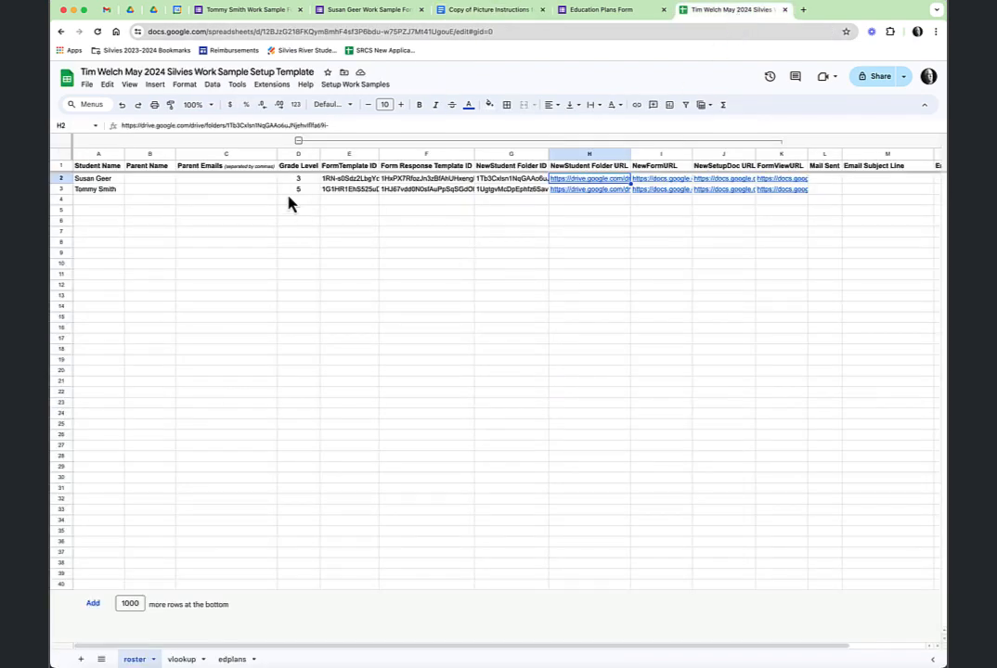
On the edplans sheet, run Setup Work Samples > Get Edplan URLs
left_click(234, 659)
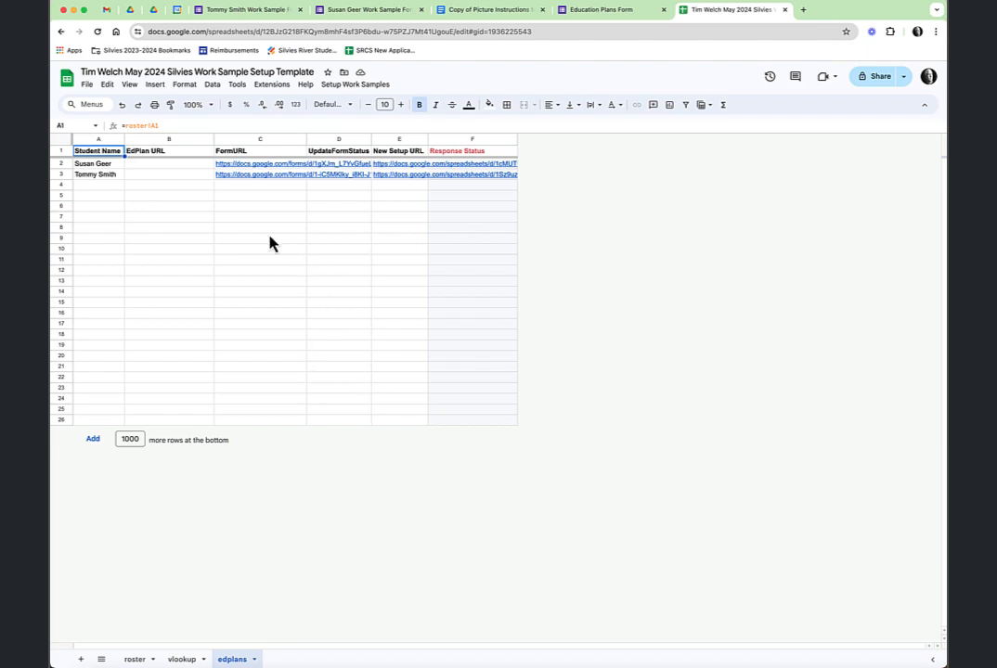
left_click(376, 88)
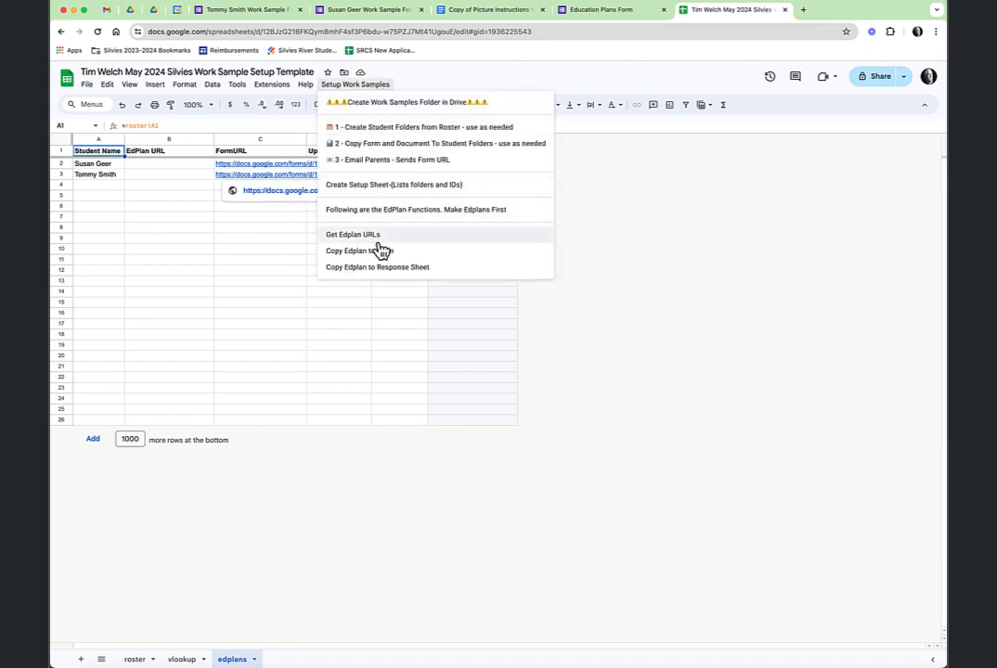
left_click(394, 237)
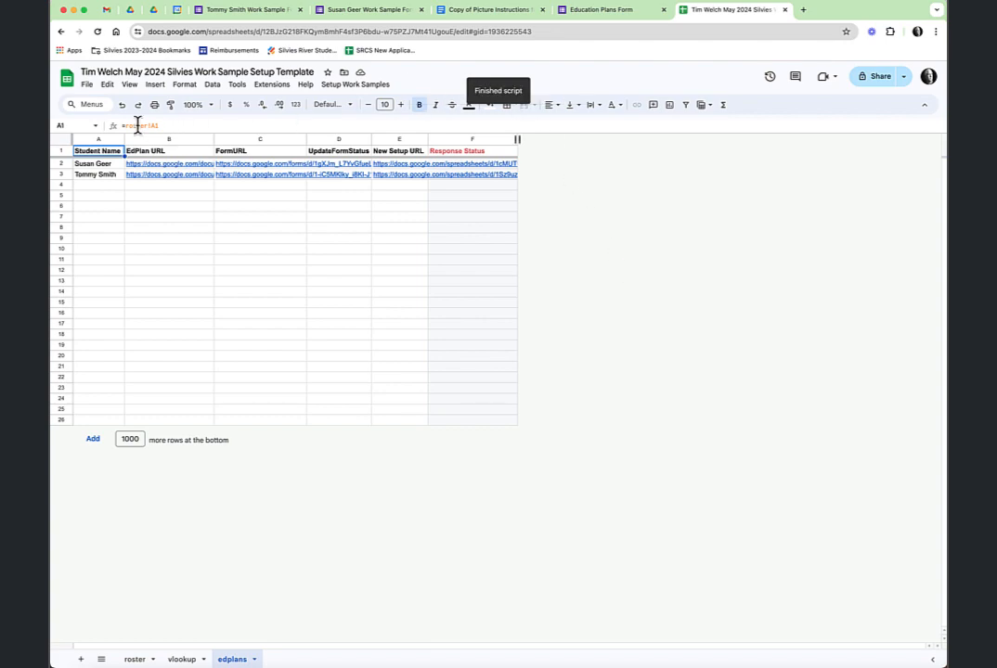
Open the first student's education plan link to verify it, then close it
mouse_move(160, 171)
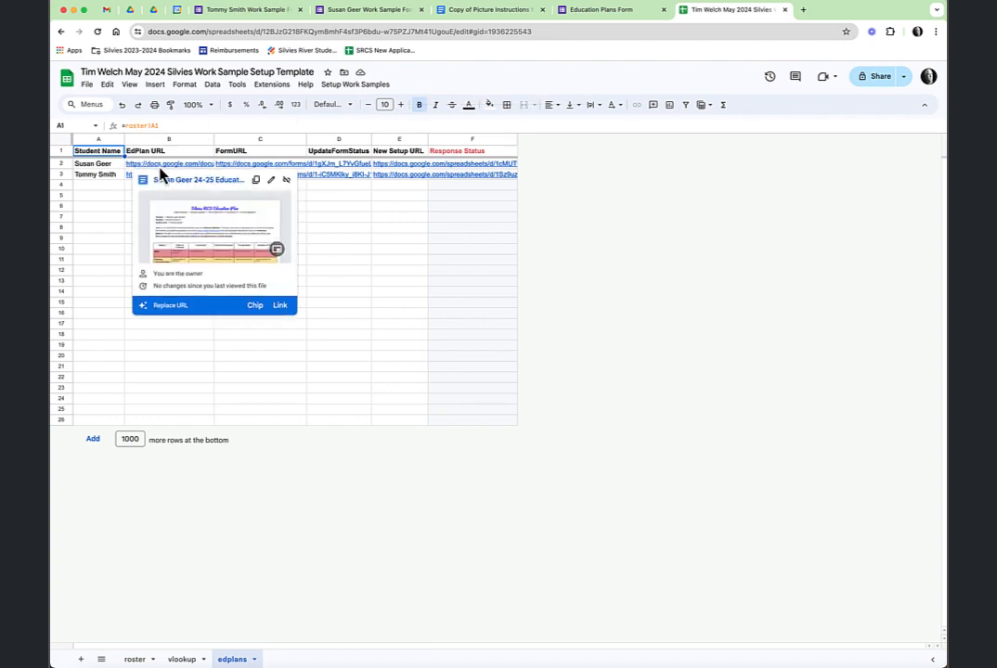
left_click(172, 184)
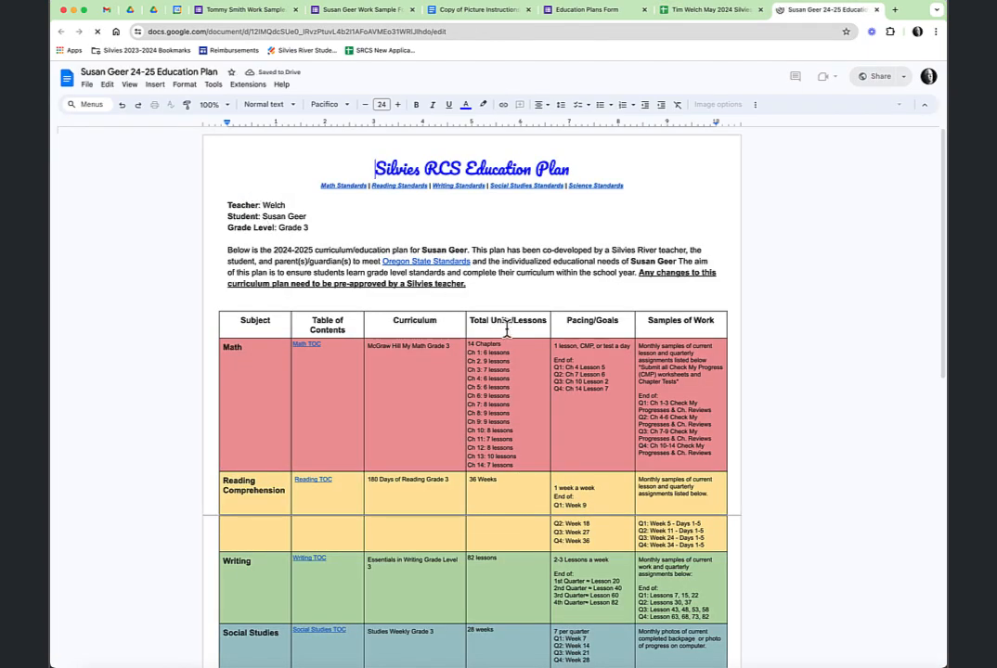
scroll(531, 341, "down", 3)
scroll(529, 338, "down", 2)
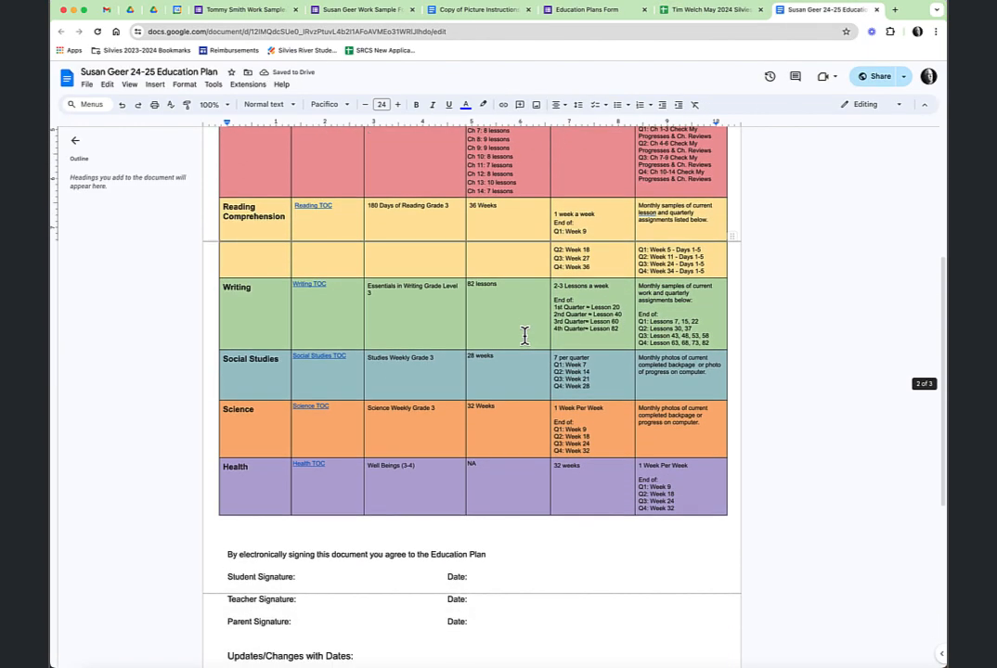
scroll(525, 336, "up", 10)
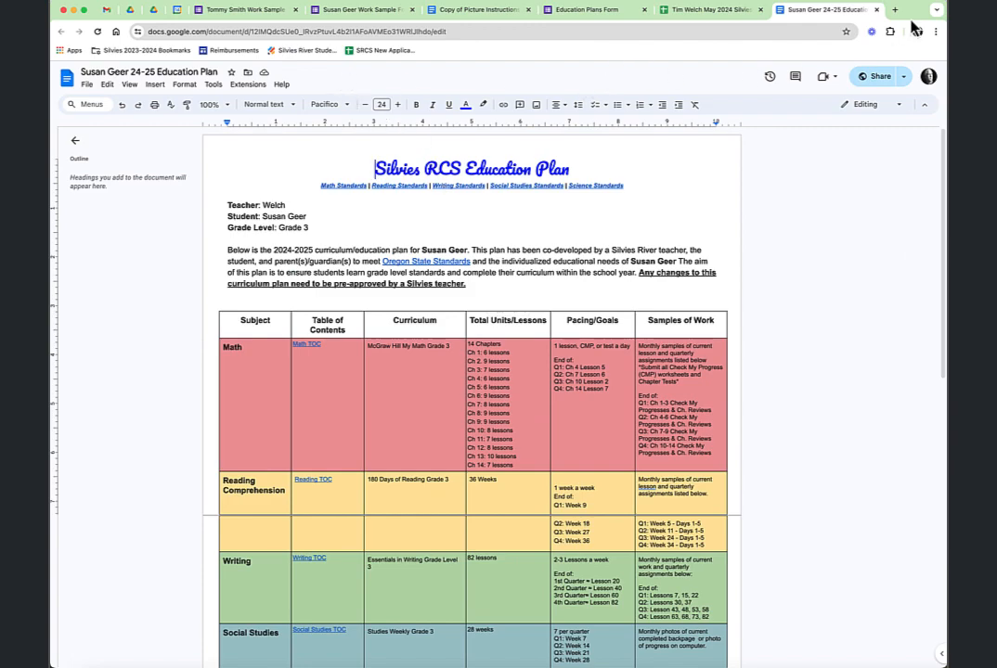
left_click(877, 10)
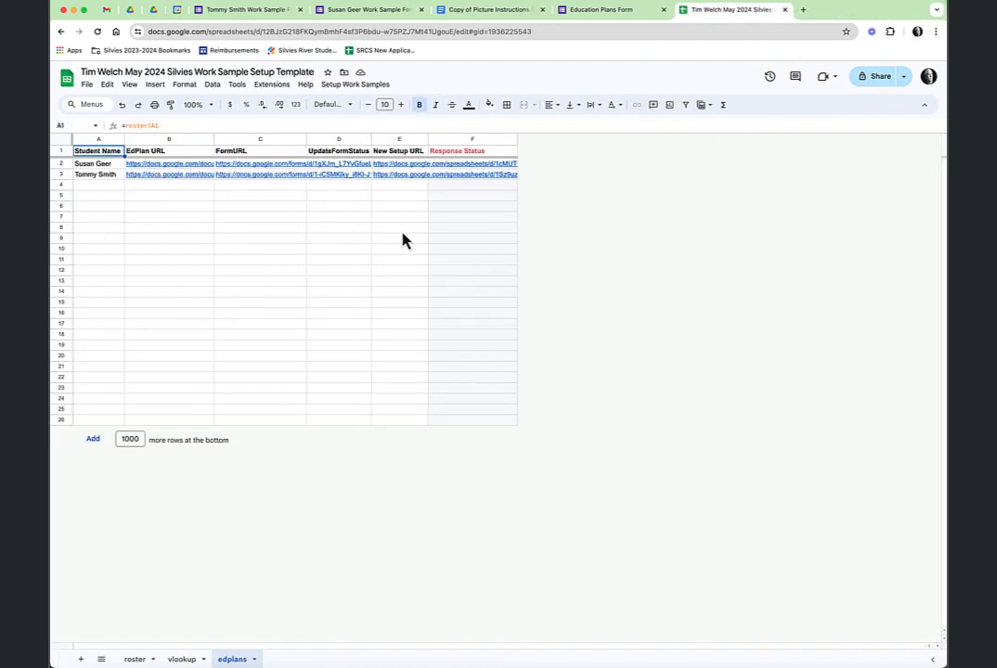
Check the Setup Work Samples menu, then read instructions steps 15–16 on copying ed plans into forms
left_click(375, 87)
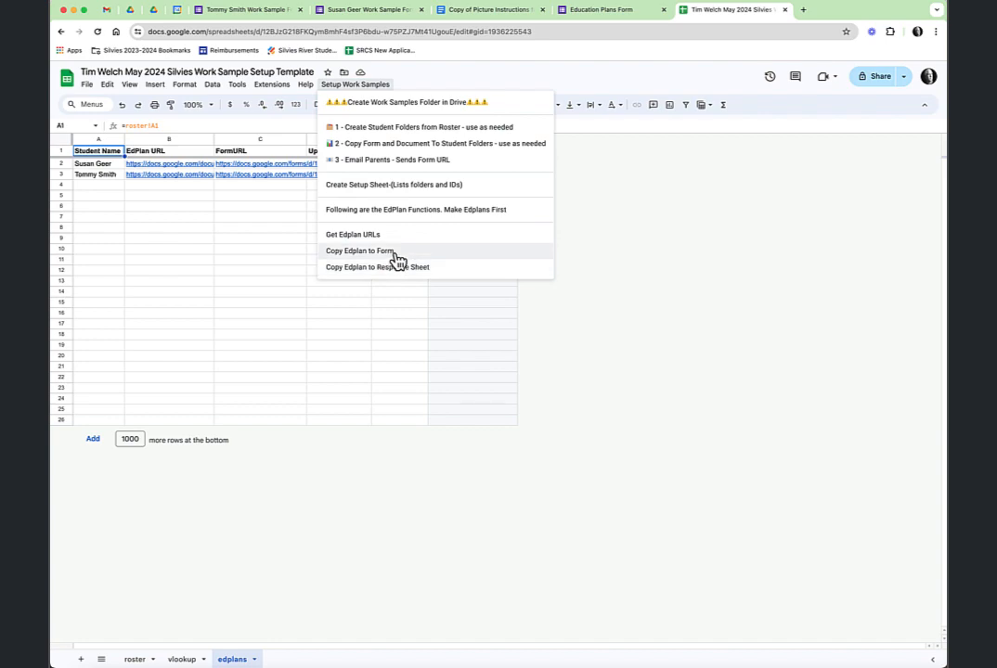
left_click(689, 263)
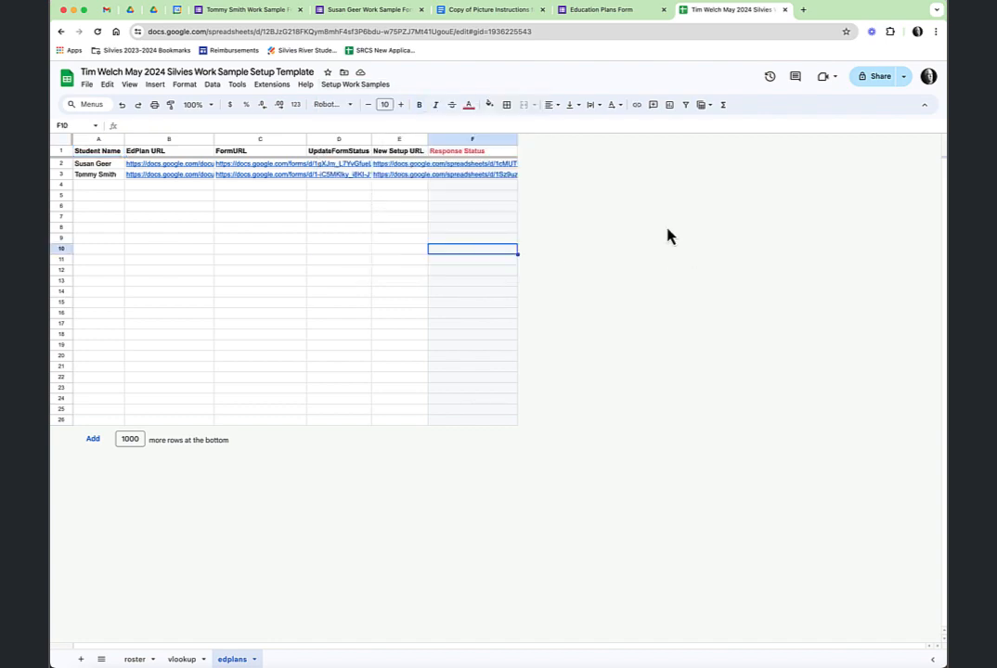
left_click(493, 10)
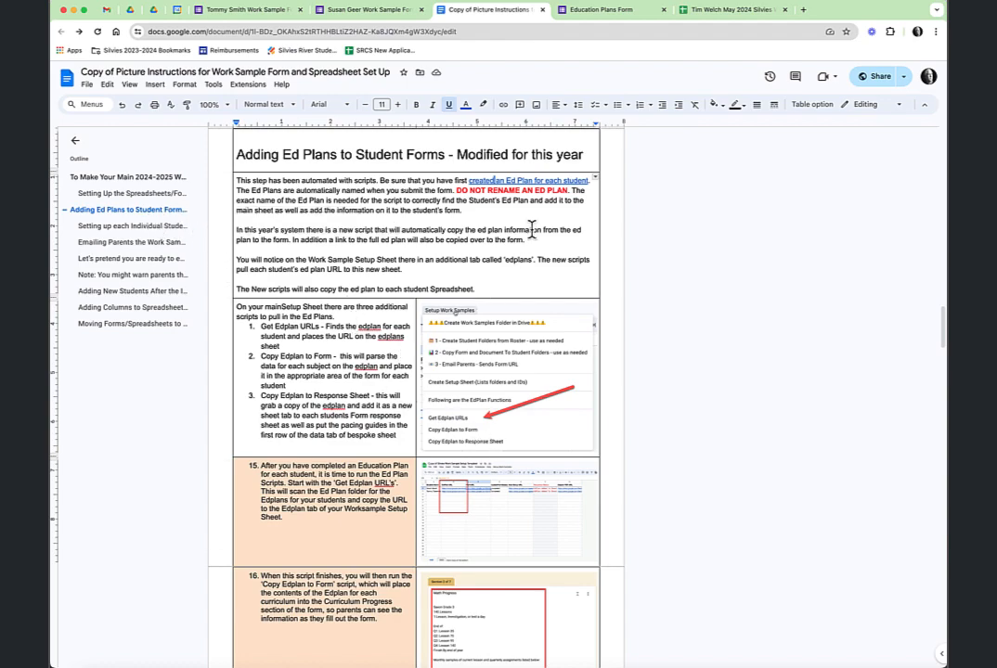
scroll(362, 369, "down", 2)
scroll(362, 370, "down", 2)
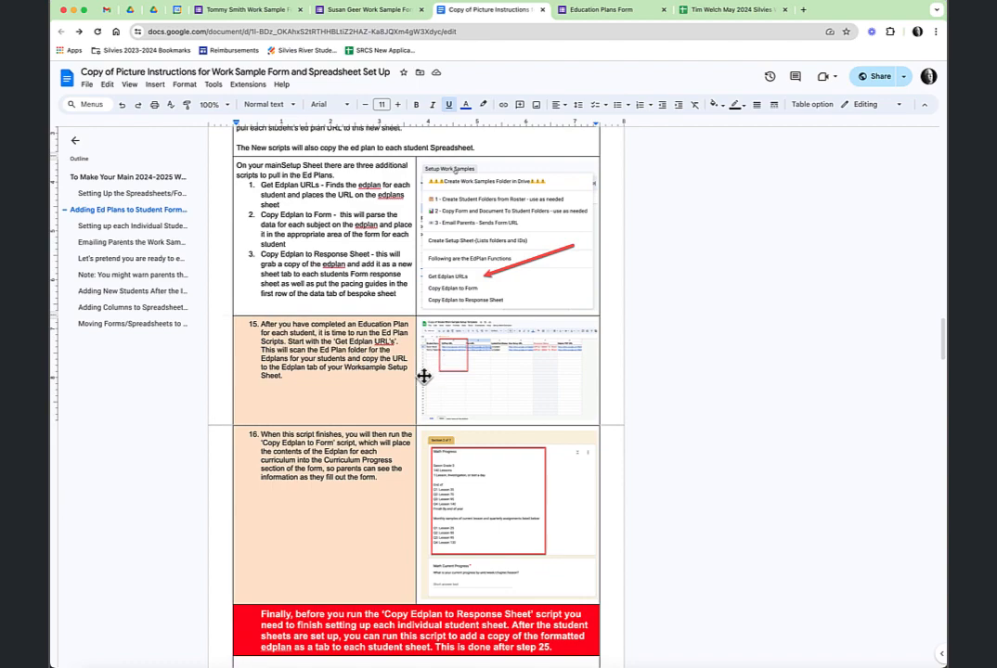
scroll(352, 369, "down", 4)
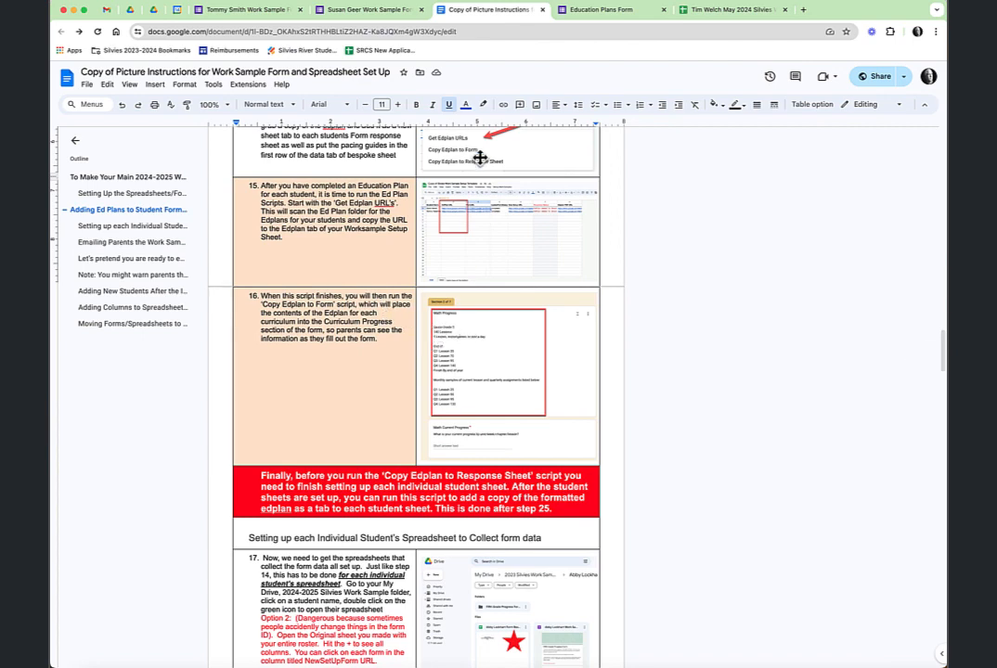
left_click(362, 11)
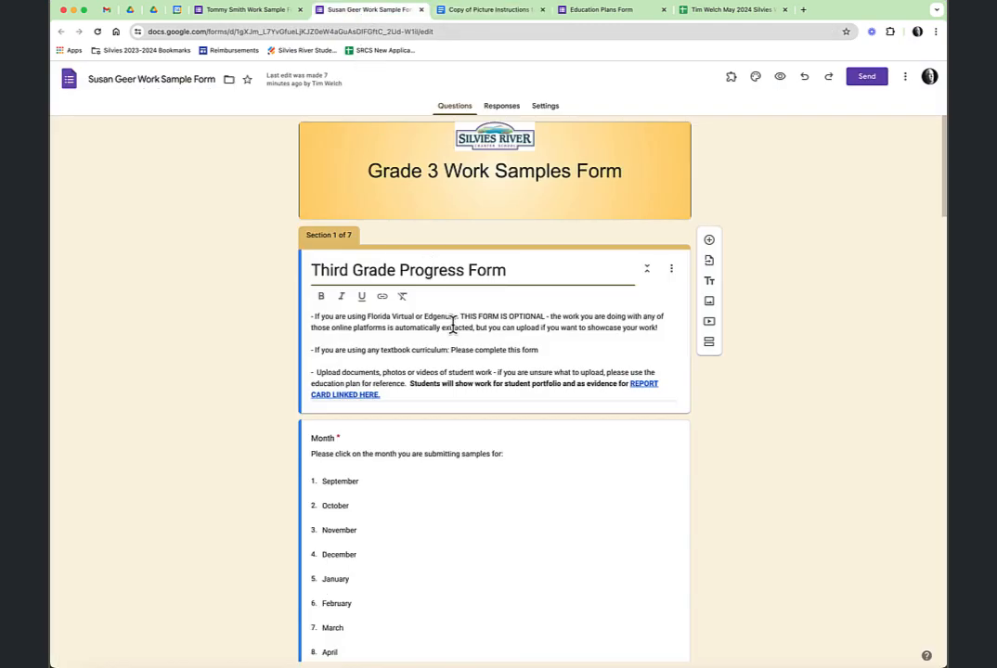
Review the student's work sample form, then run Setup Work Samples > Copy Edplan to Form in the spreadsheet
scroll(455, 328, "down", 7)
scroll(461, 332, "up", 5)
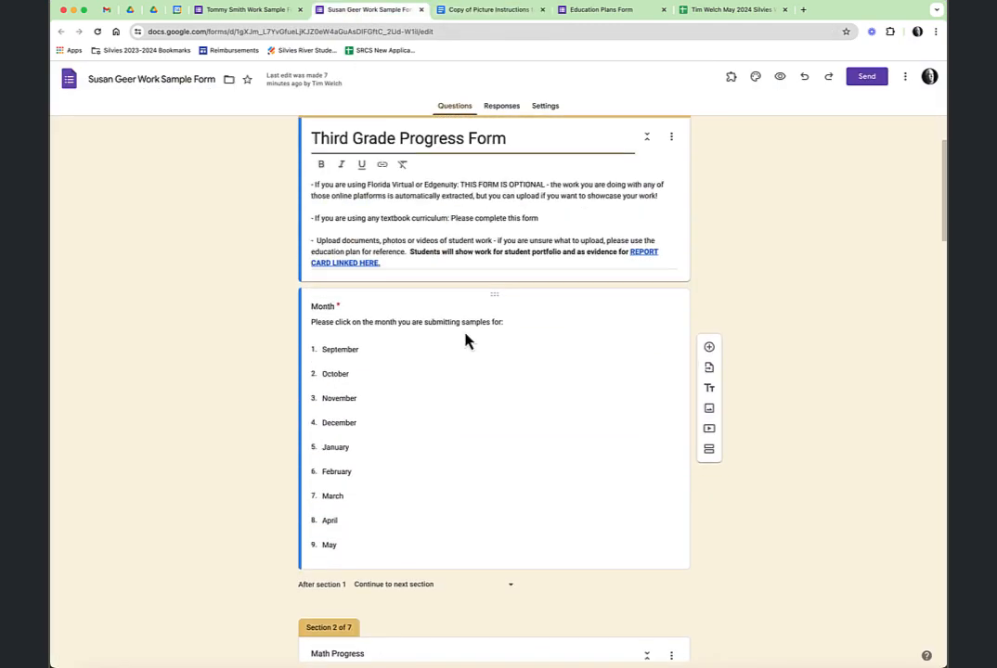
scroll(465, 332, "up", 1)
scroll(467, 338, "down", 3)
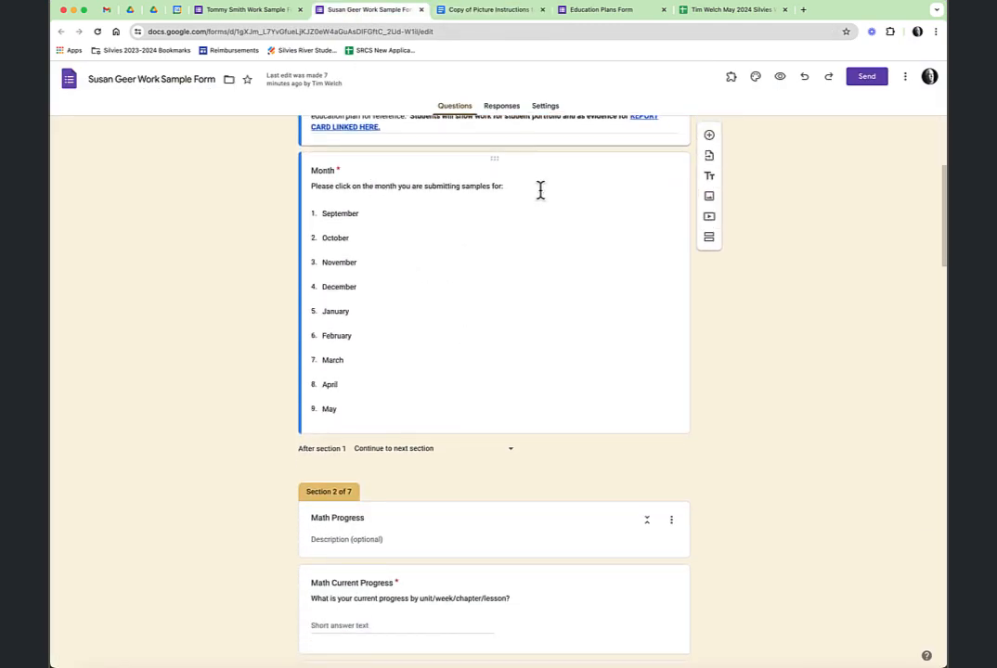
scroll(531, 334, "down", 5)
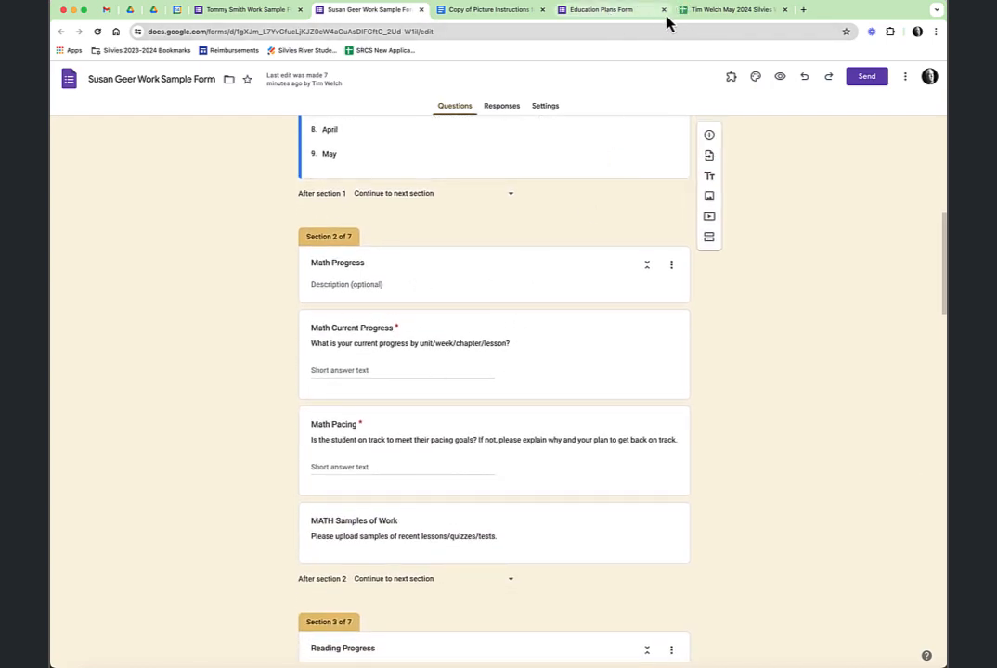
left_click(728, 13)
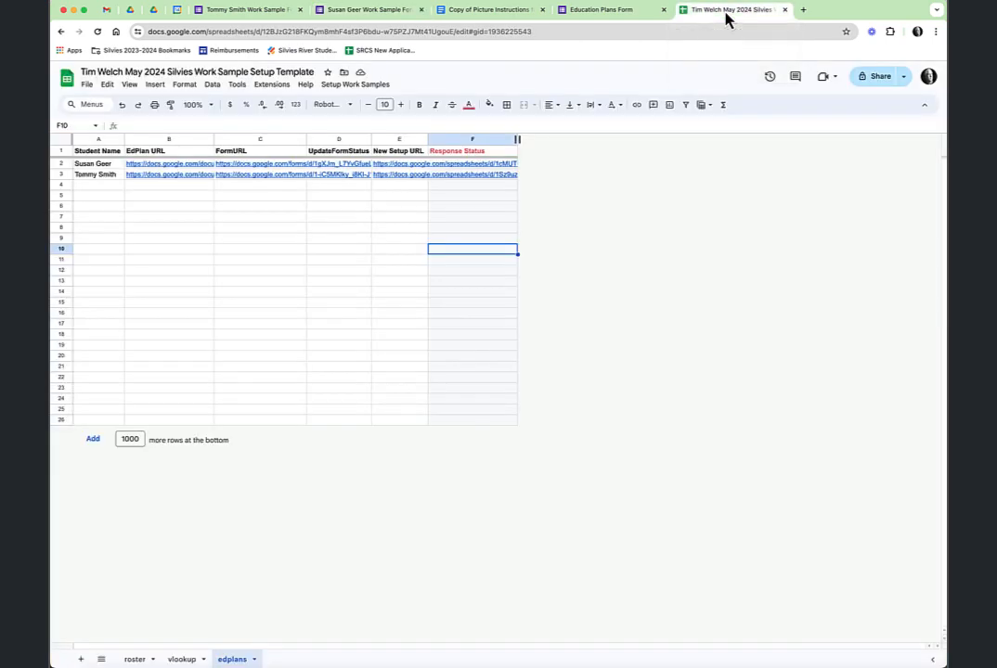
left_click(356, 85)
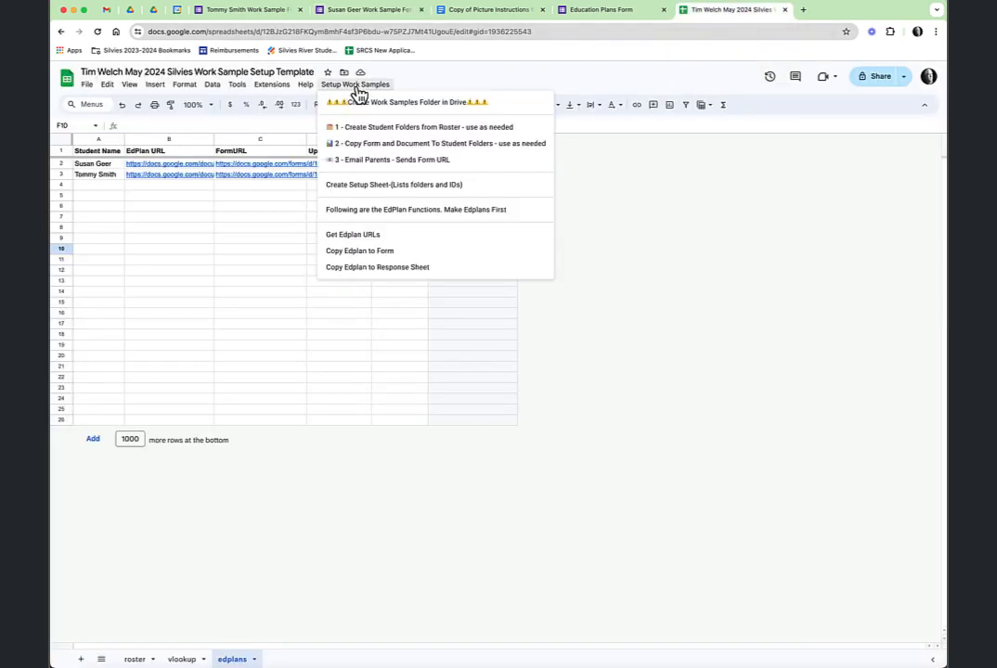
left_click(384, 254)
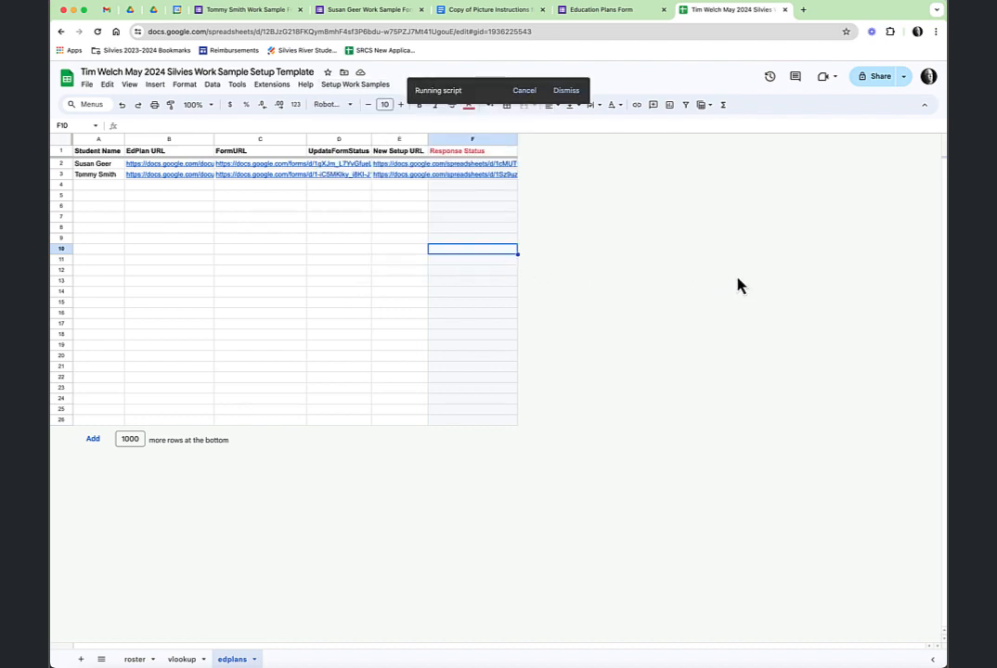
left_click(333, 15)
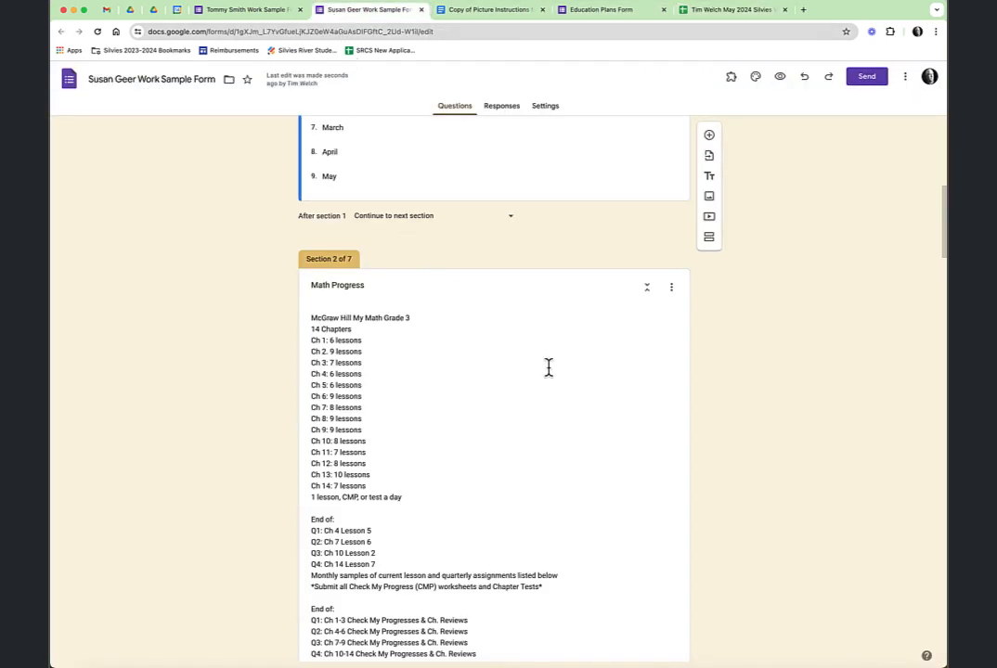
scroll(570, 359, "down", 2)
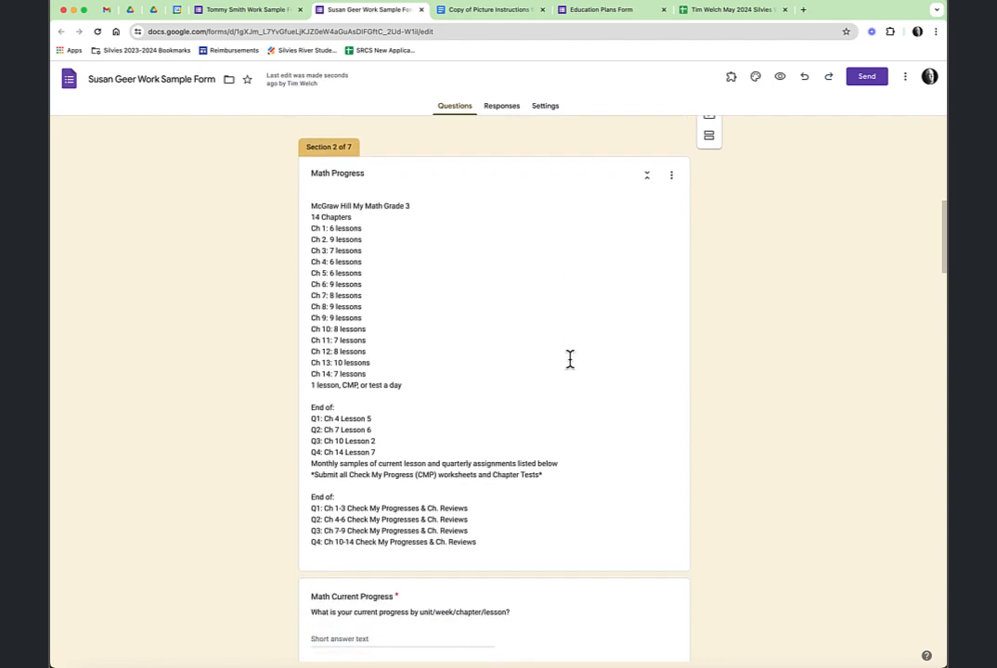
scroll(570, 360, "down", 2)
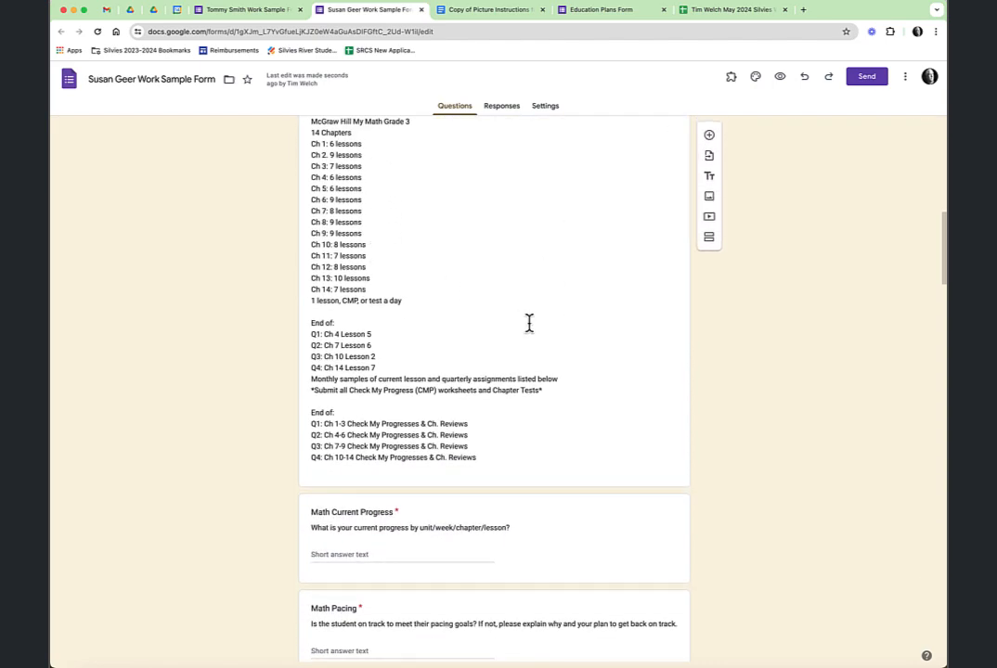
scroll(529, 323, "down", 5)
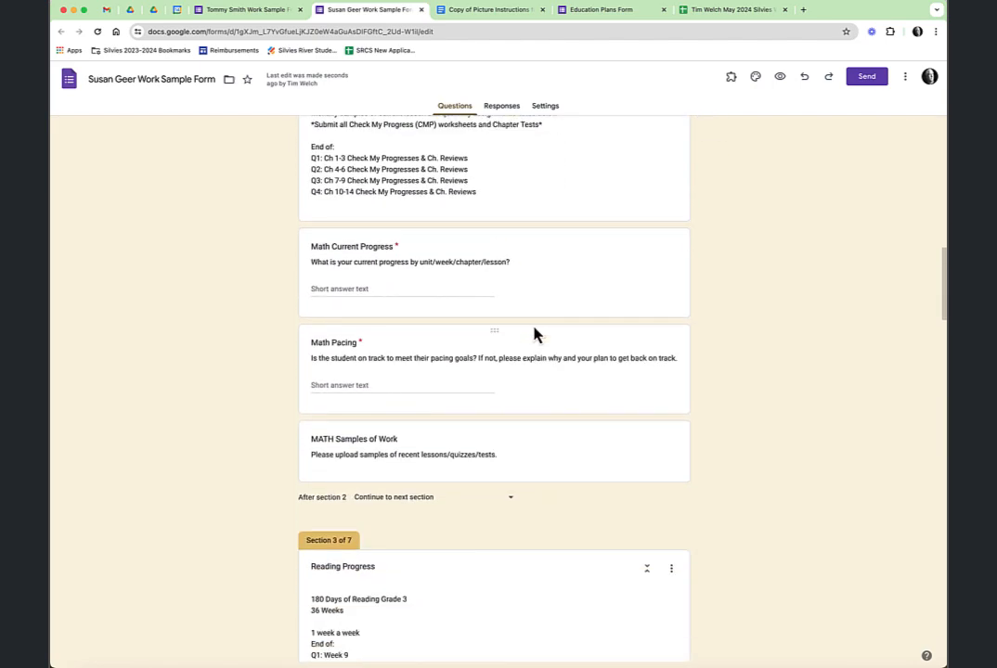
scroll(535, 334, "down", 1)
scroll(536, 334, "up", 3)
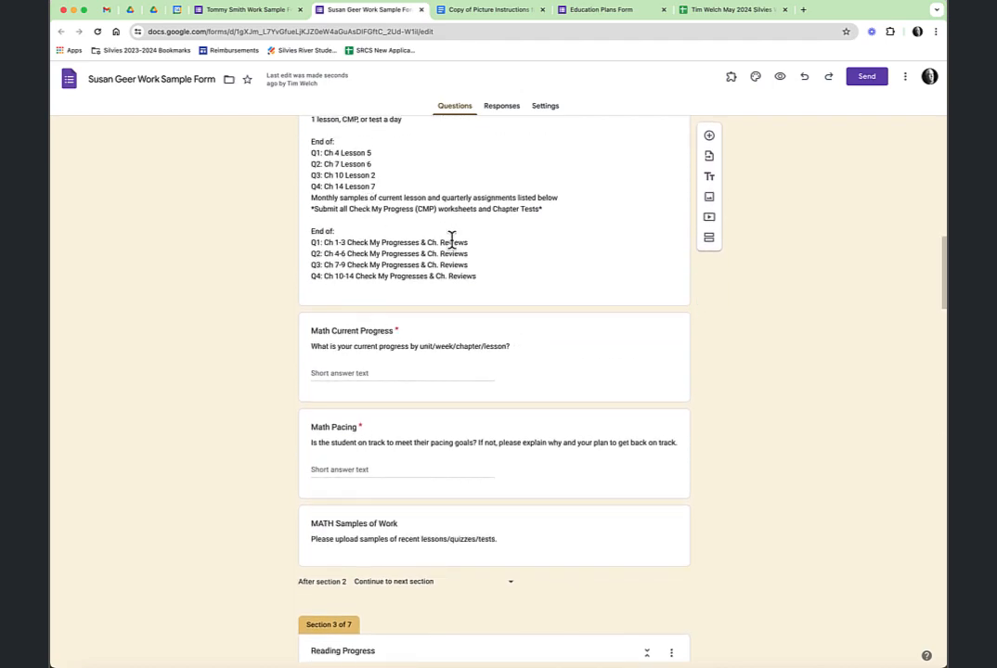
scroll(511, 265, "down", 4)
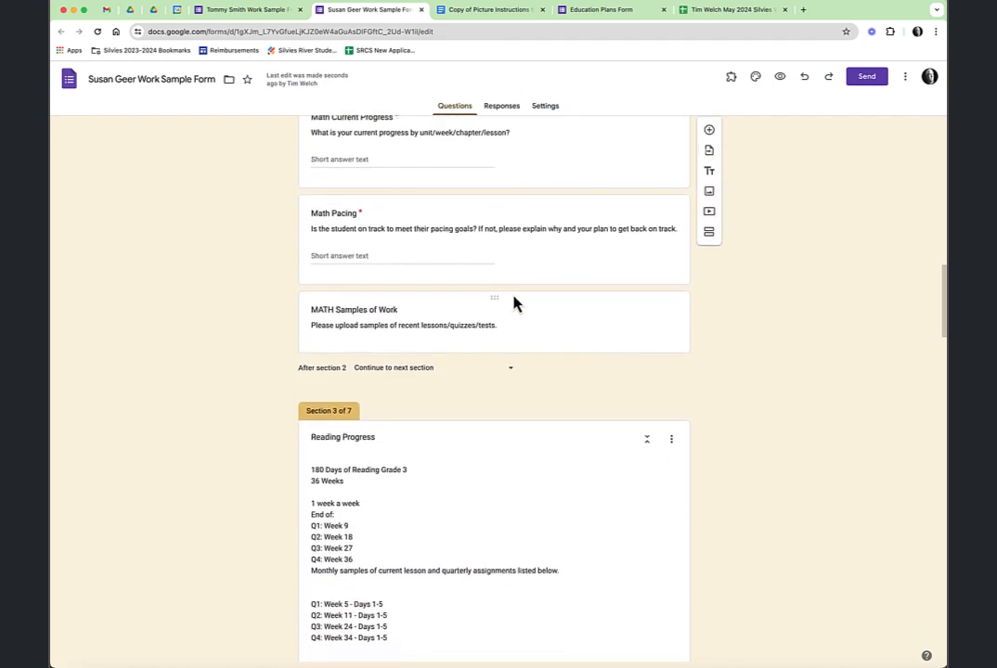
scroll(515, 304, "down", 12)
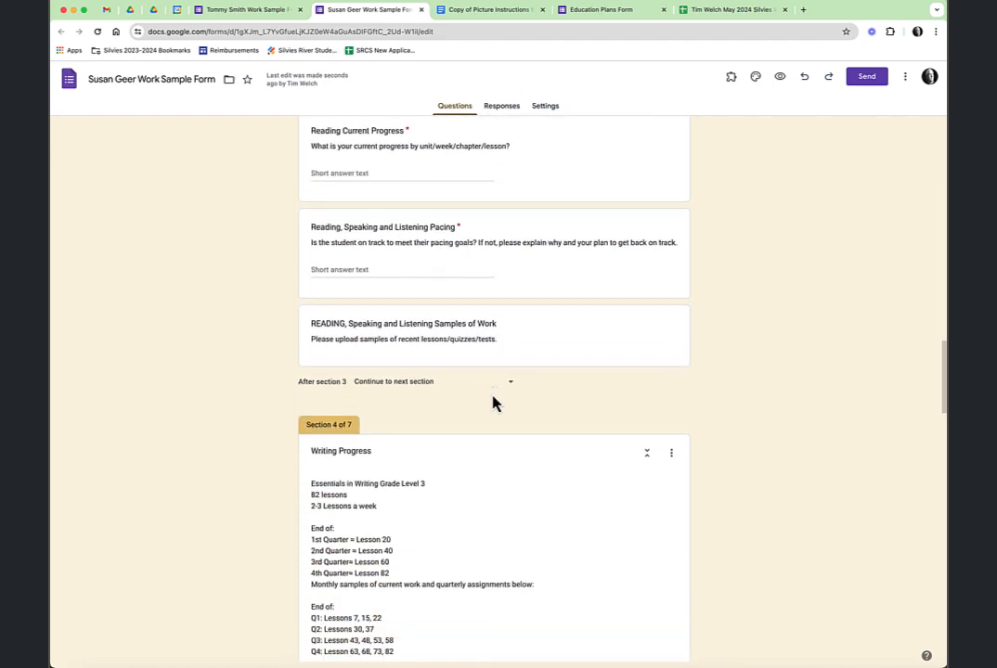
scroll(493, 399, "down", 5)
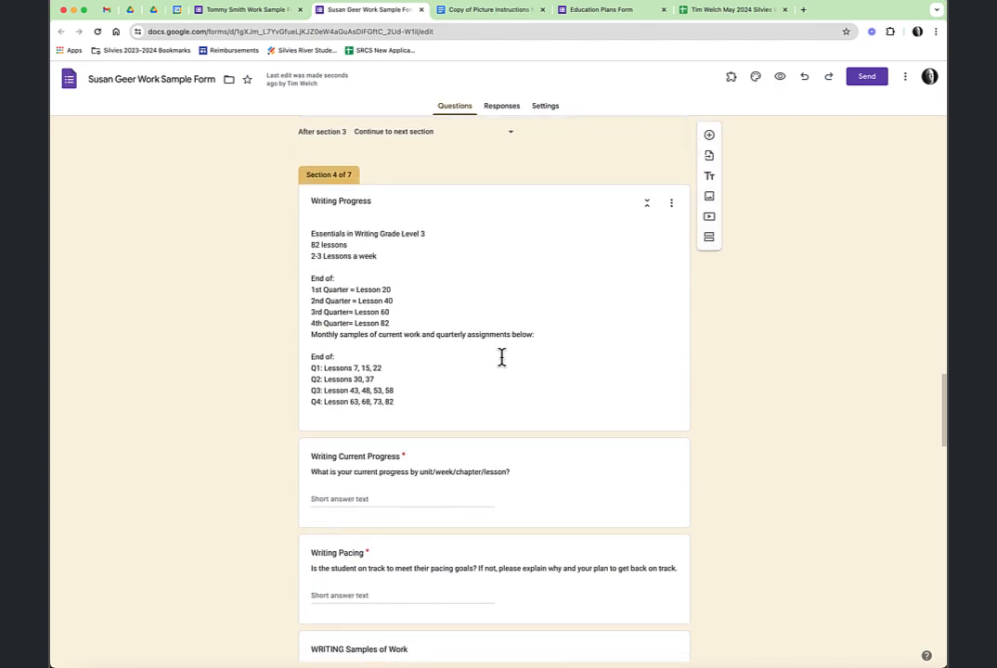
scroll(502, 357, "down", 8)
scroll(501, 358, "up", 8)
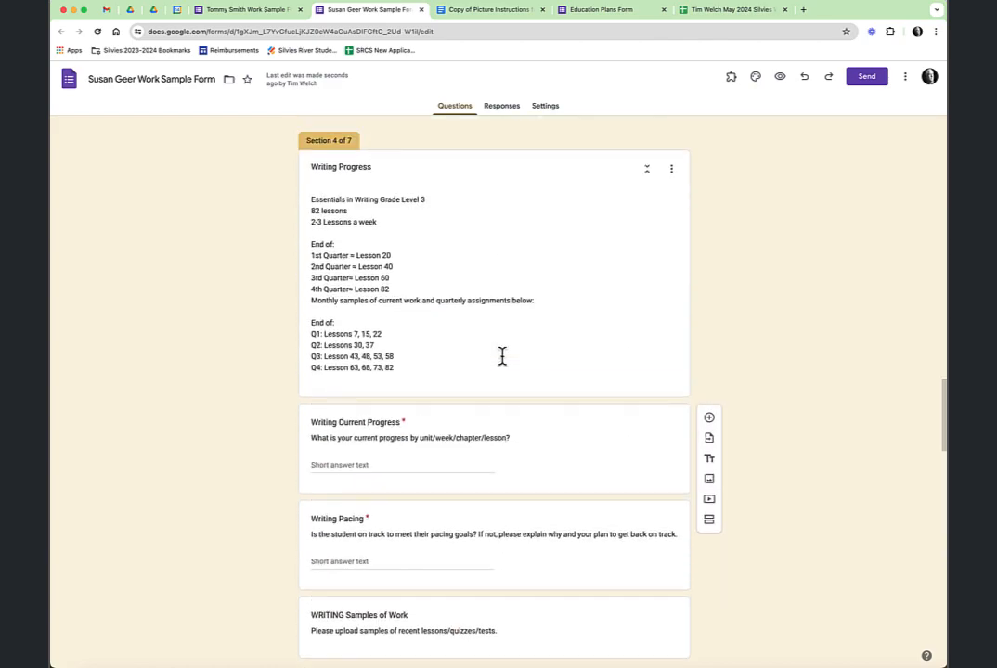
scroll(501, 356, "up", 10)
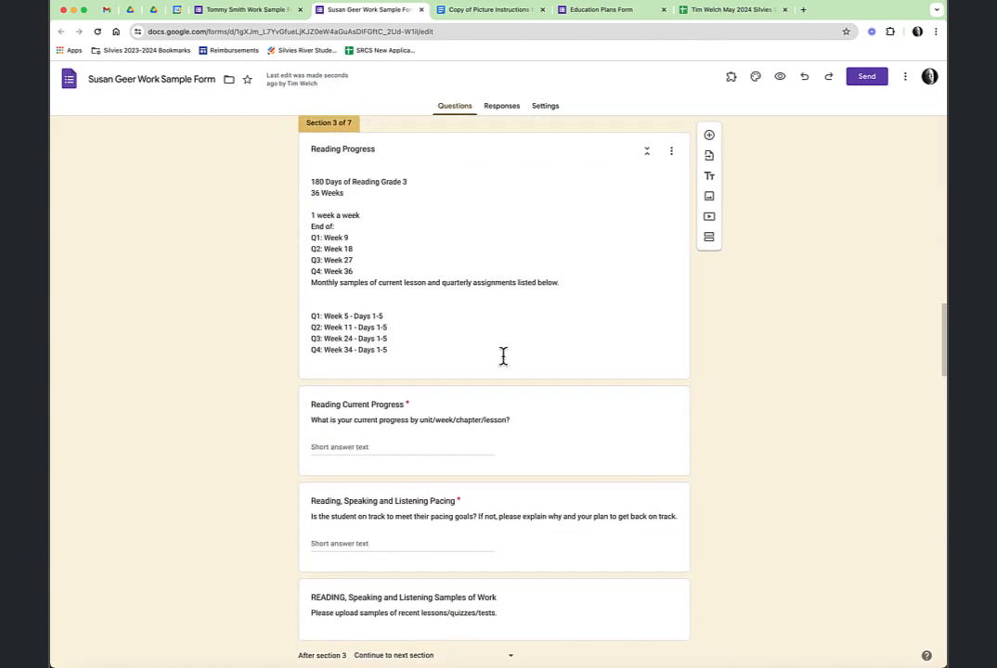
scroll(508, 264, "up", 15)
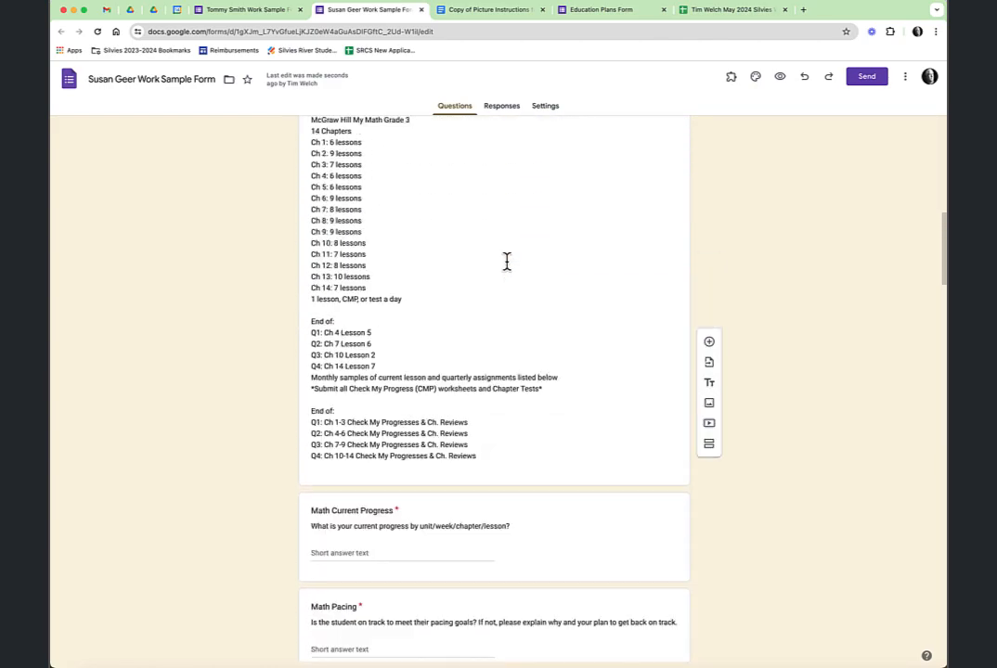
scroll(506, 261, "up", 15)
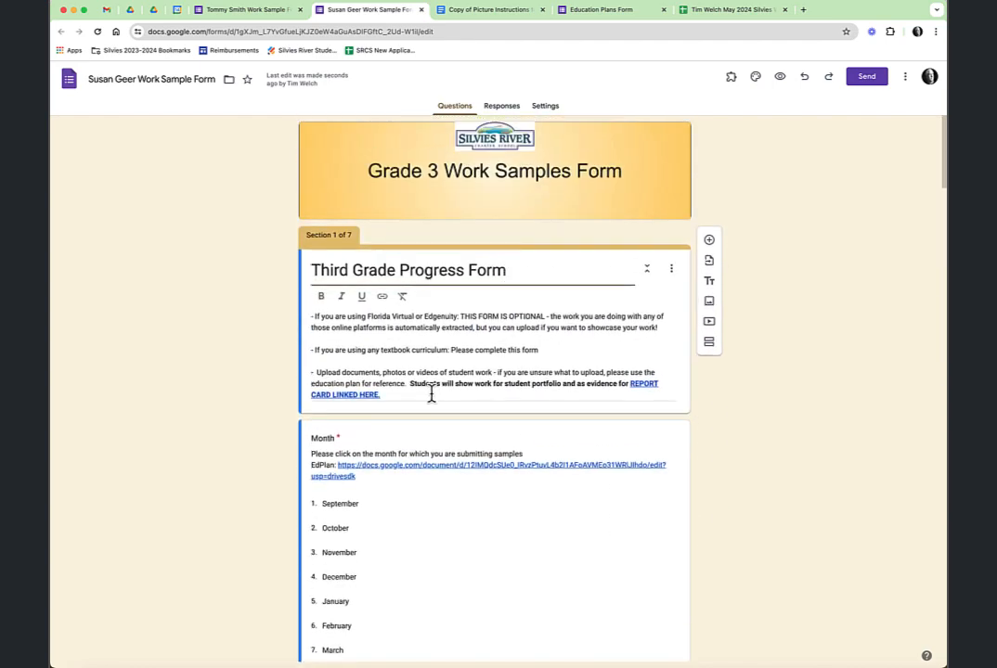
Confirm the Month description's EdPlan link opens the student's education plan, then close the plan
triple_click(493, 469)
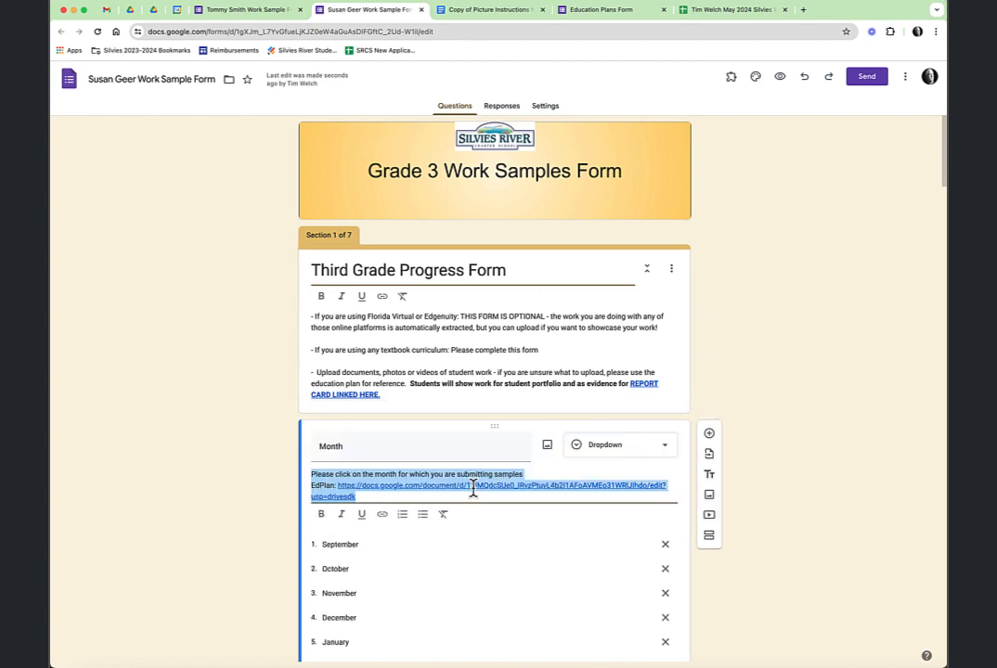
left_click(473, 490)
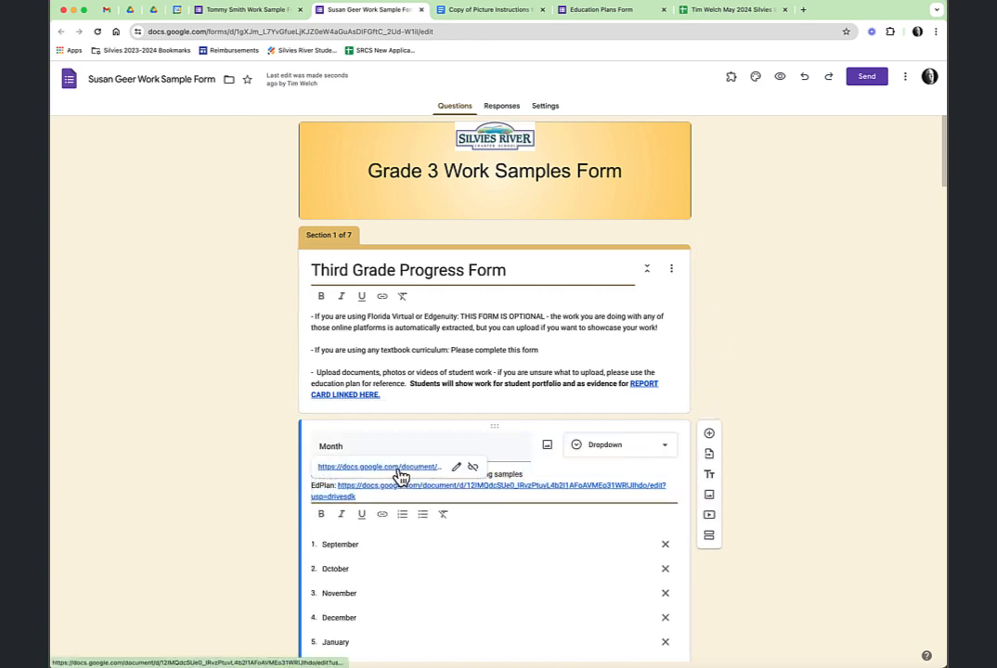
left_click(399, 469)
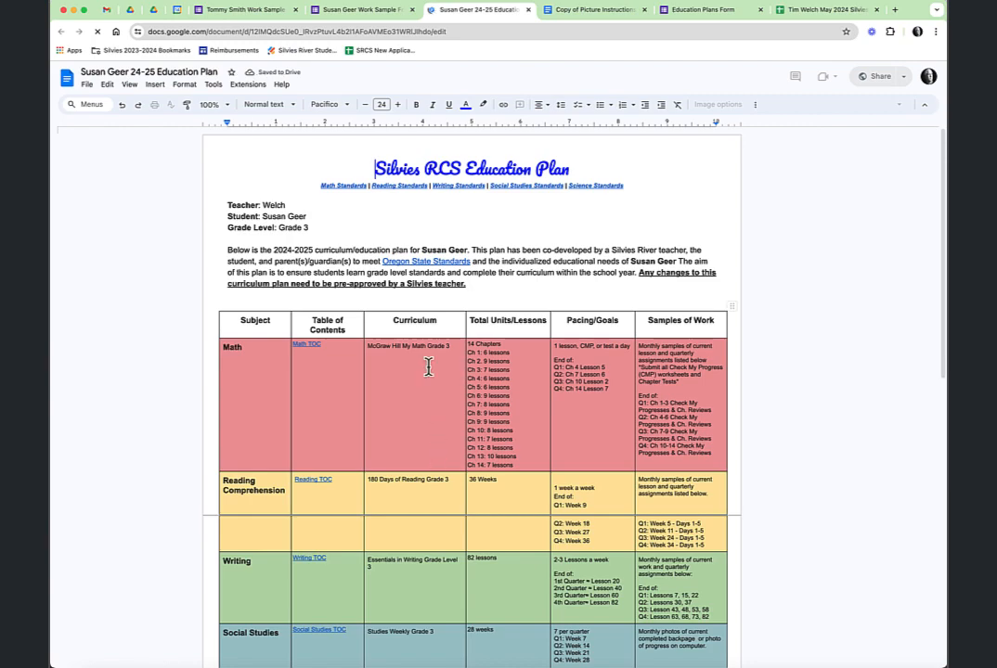
left_click(528, 10)
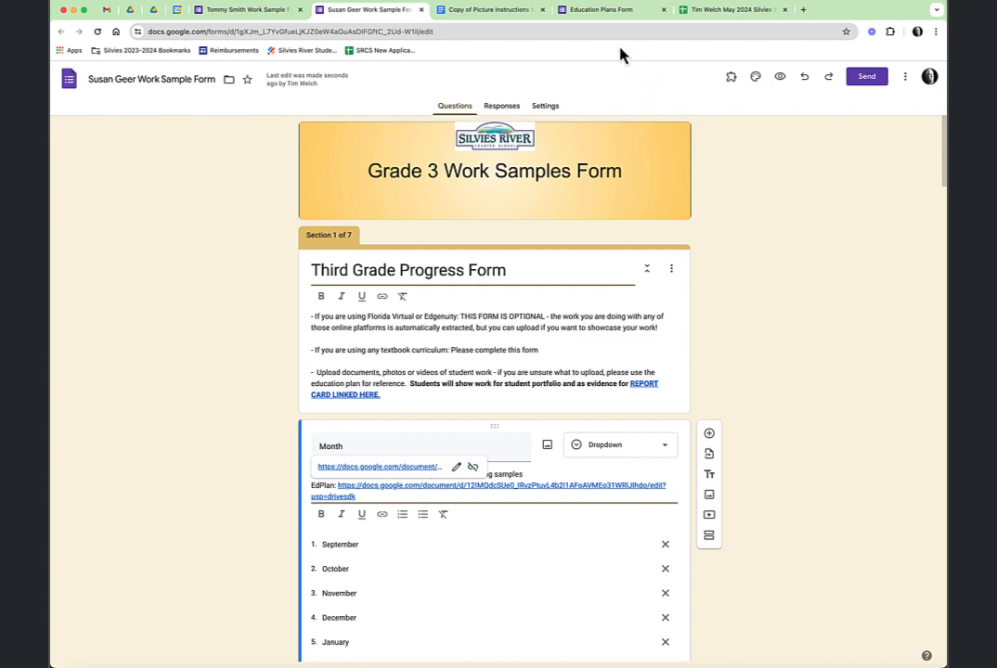
left_click(492, 10)
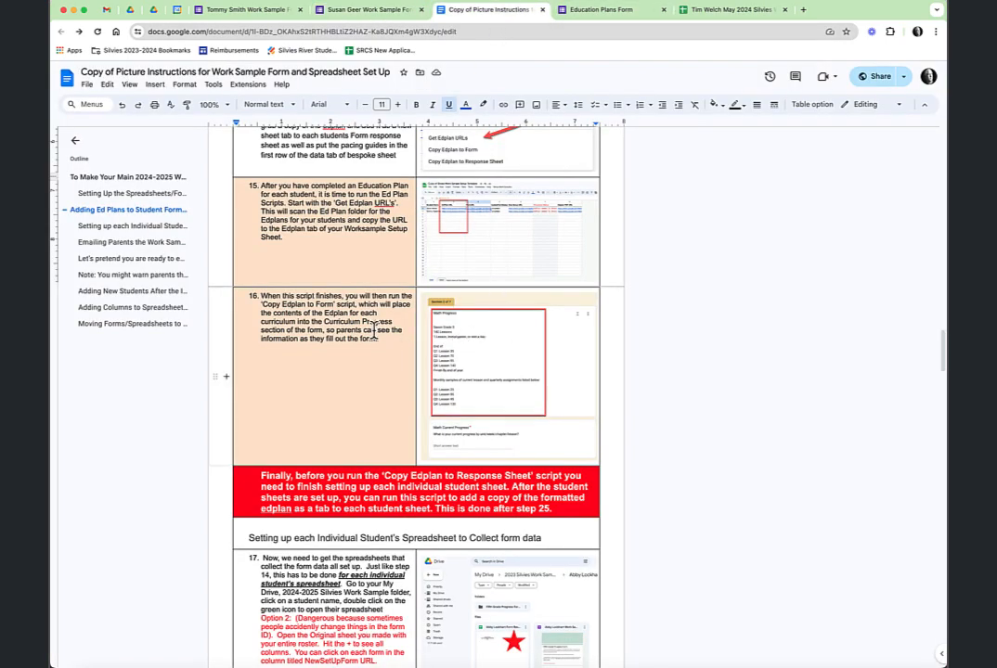
Scroll the instructions past steps 15–17, then go to the Work Sample Setup Template spreadsheet
scroll(624, 271, "down", 1)
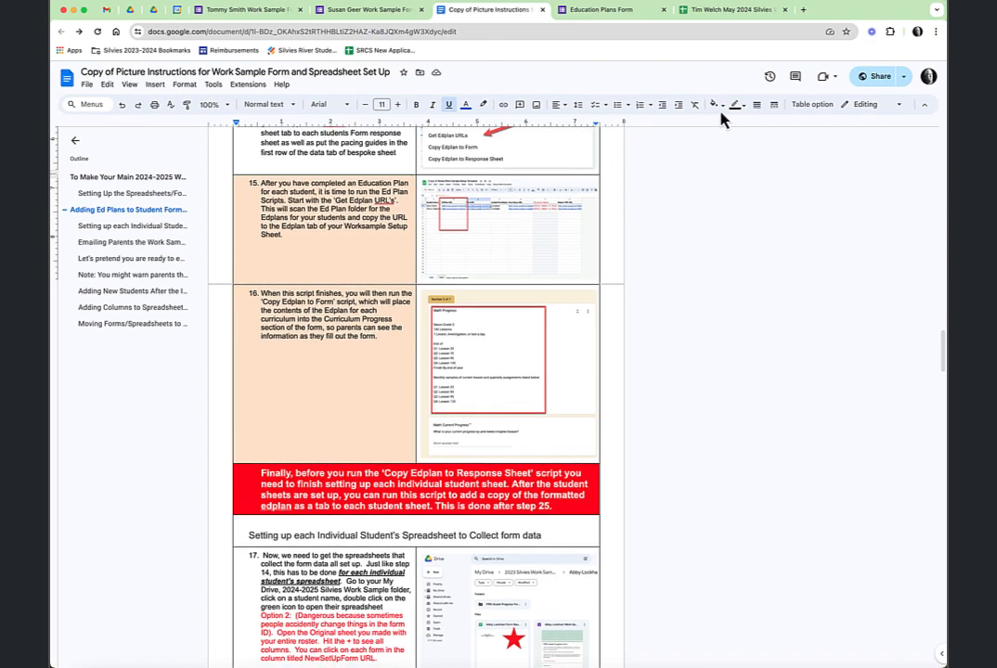
left_click(726, 11)
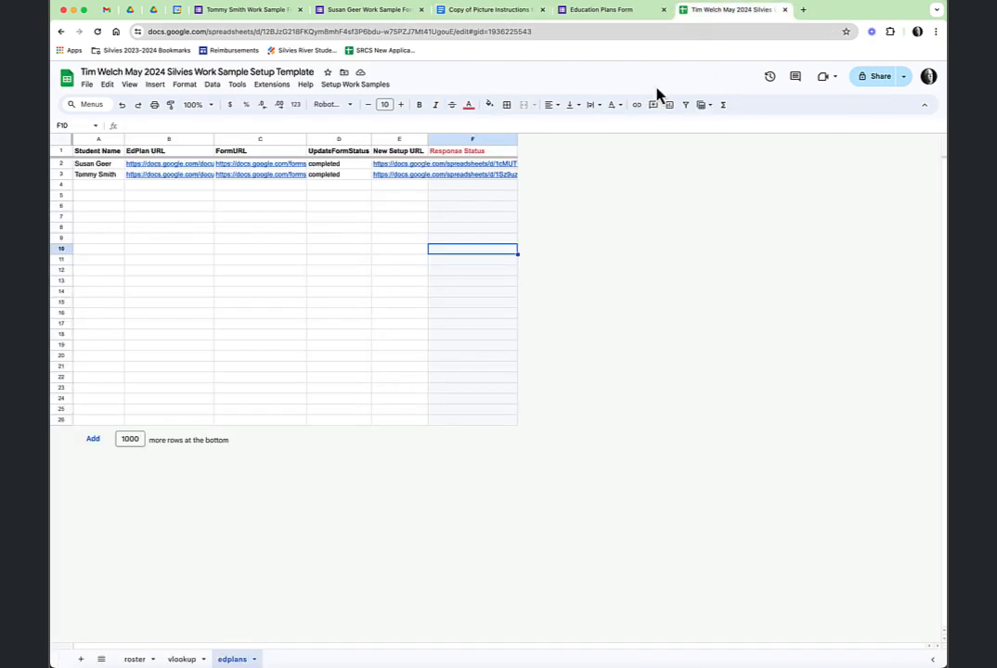
Confirm cell D3 shows the second student's form update as completed, then return to the picture instructions document
left_click(348, 179)
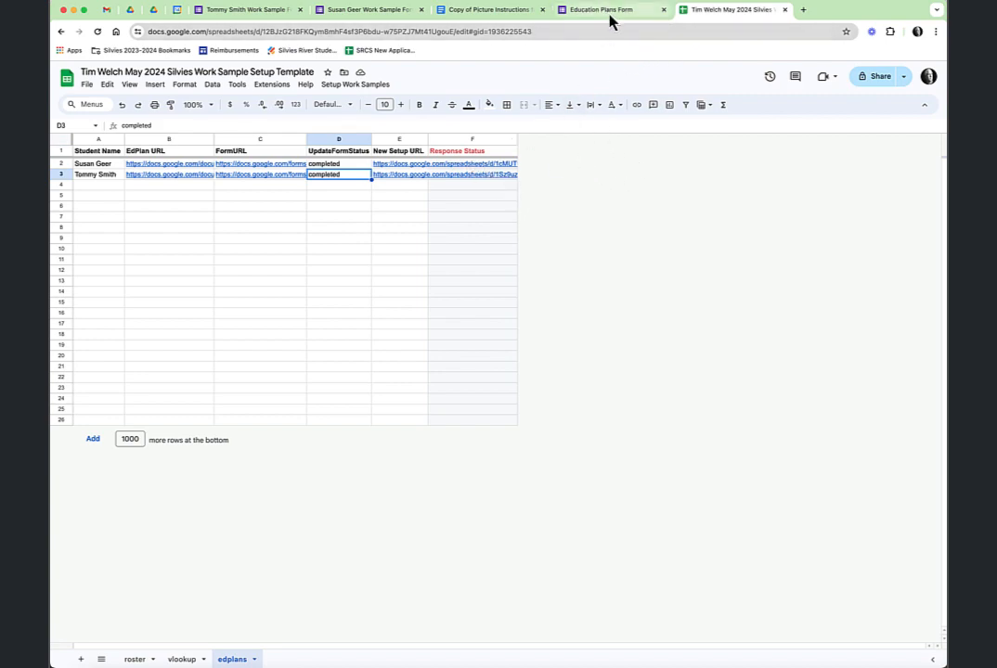
left_click(491, 21)
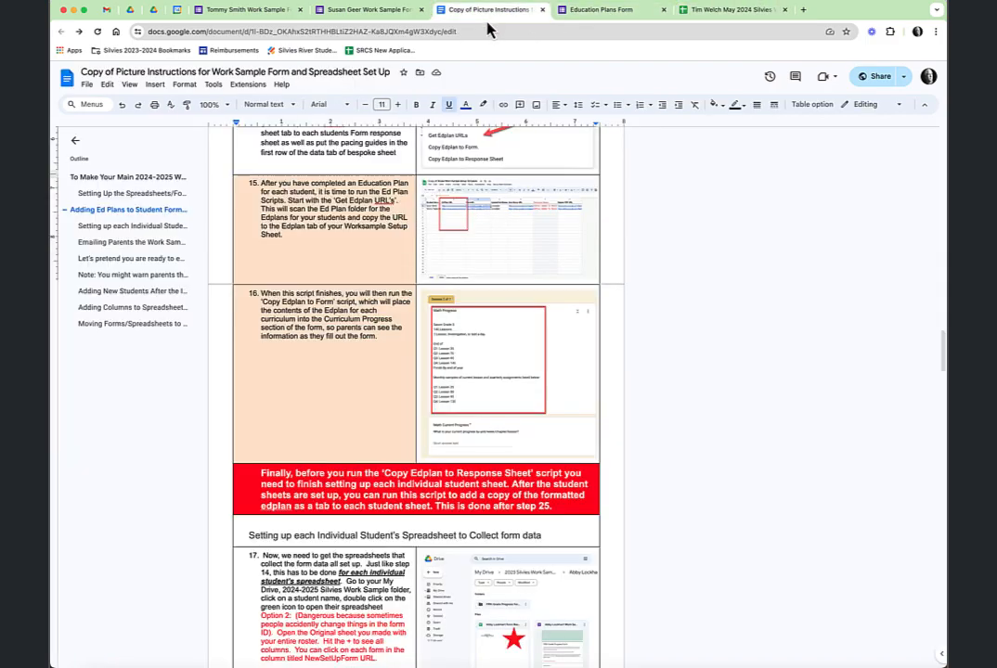
Read through instruction steps 14–20 on setting up each student's spreadsheet, then go back to the setup spreadsheet
scroll(519, 557, "down", 3)
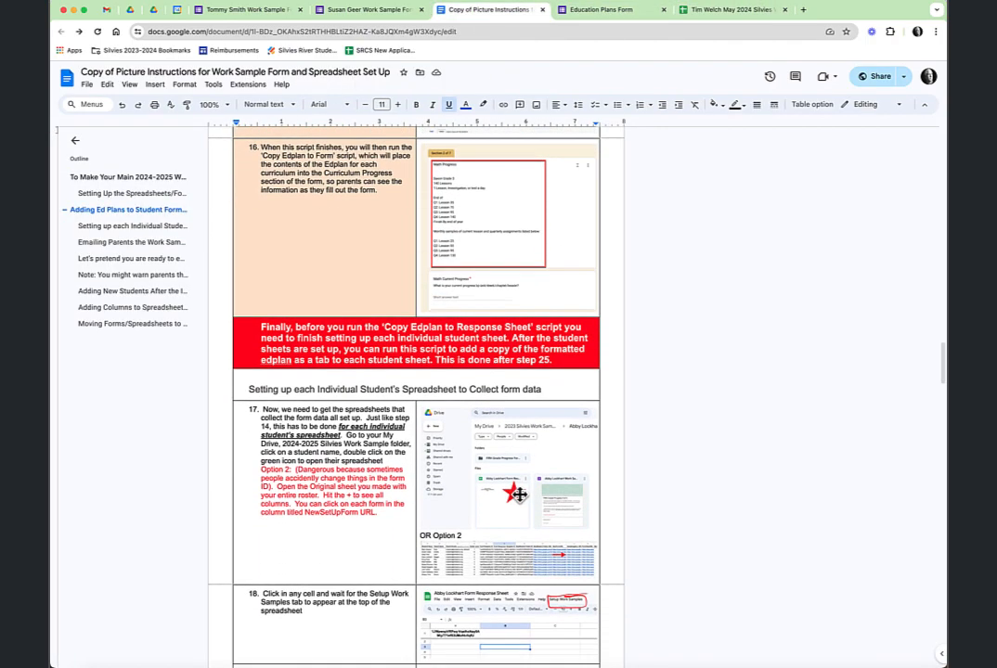
scroll(519, 493, "down", 3)
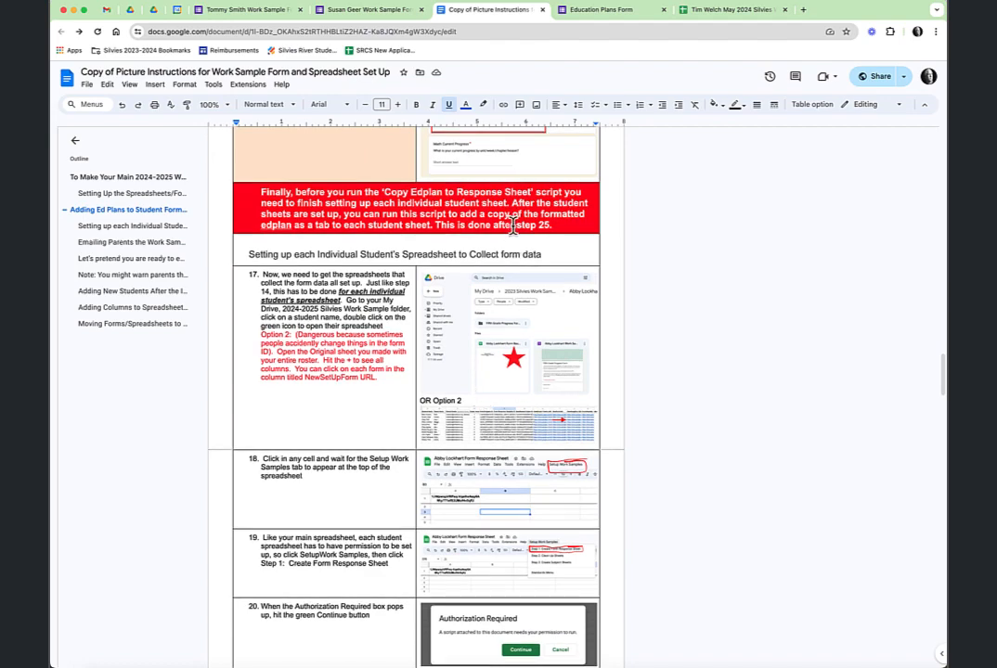
scroll(486, 212, "up", 4)
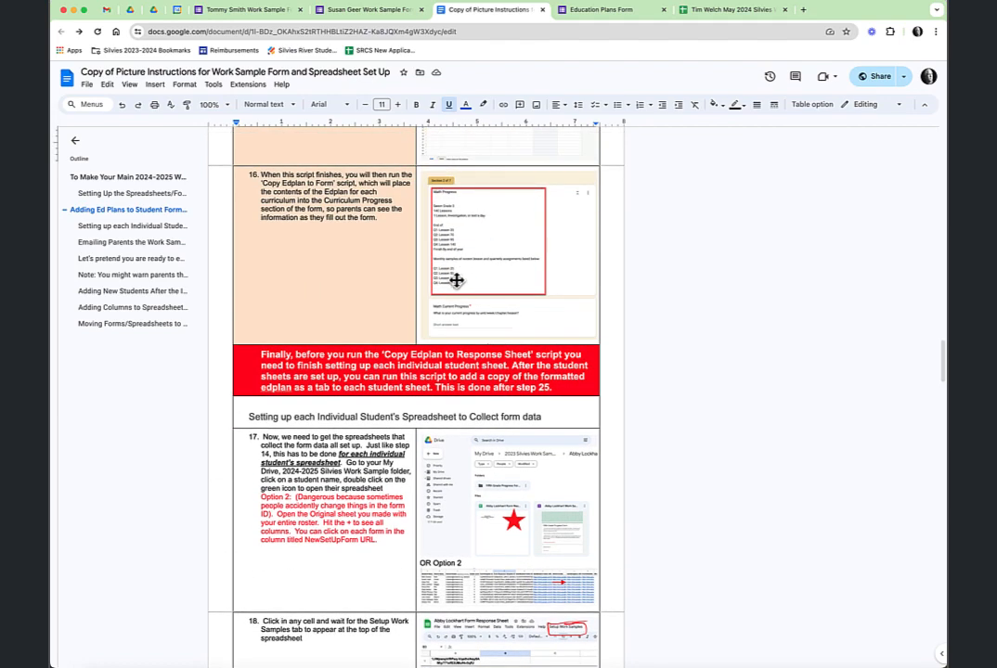
scroll(463, 277, "up", 5)
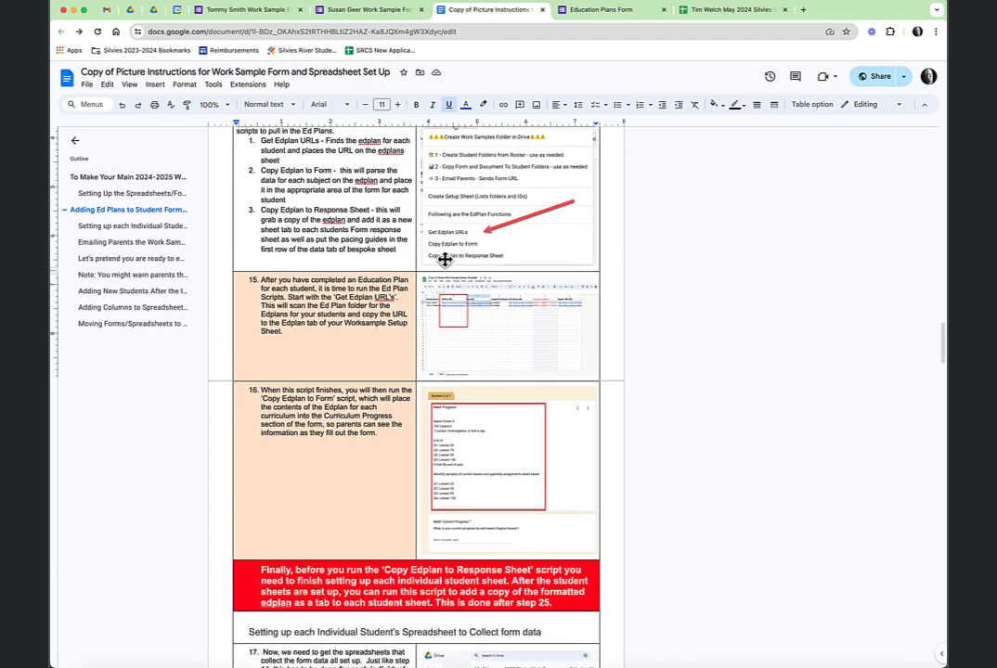
scroll(517, 318, "down", 5)
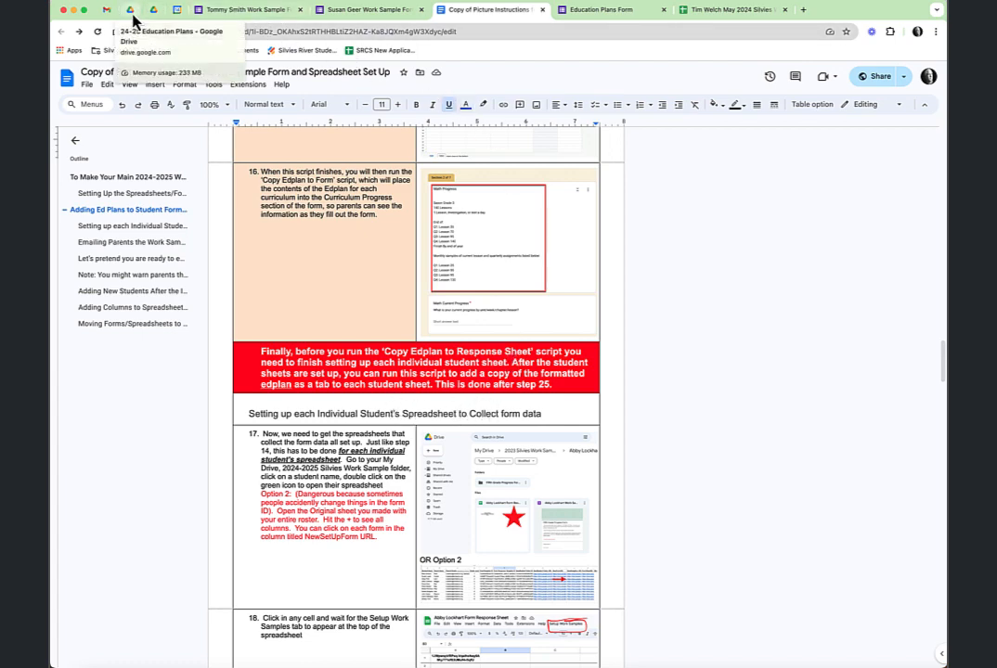
left_click(735, 10)
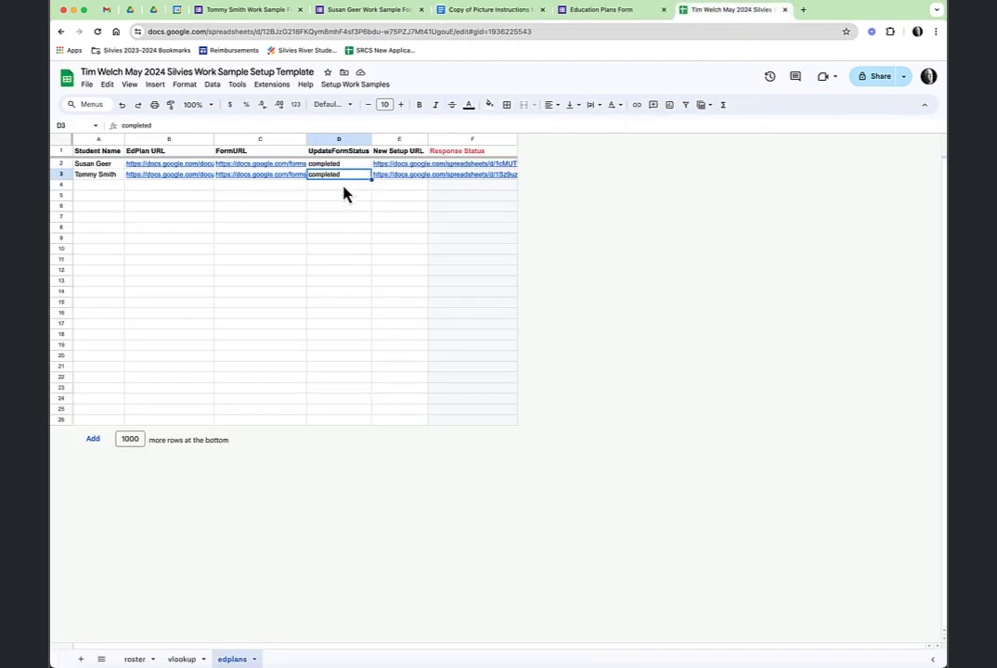
Open the first student's Form Response Sheet from the roster's NewSetupDoc link in J2
left_click(135, 660)
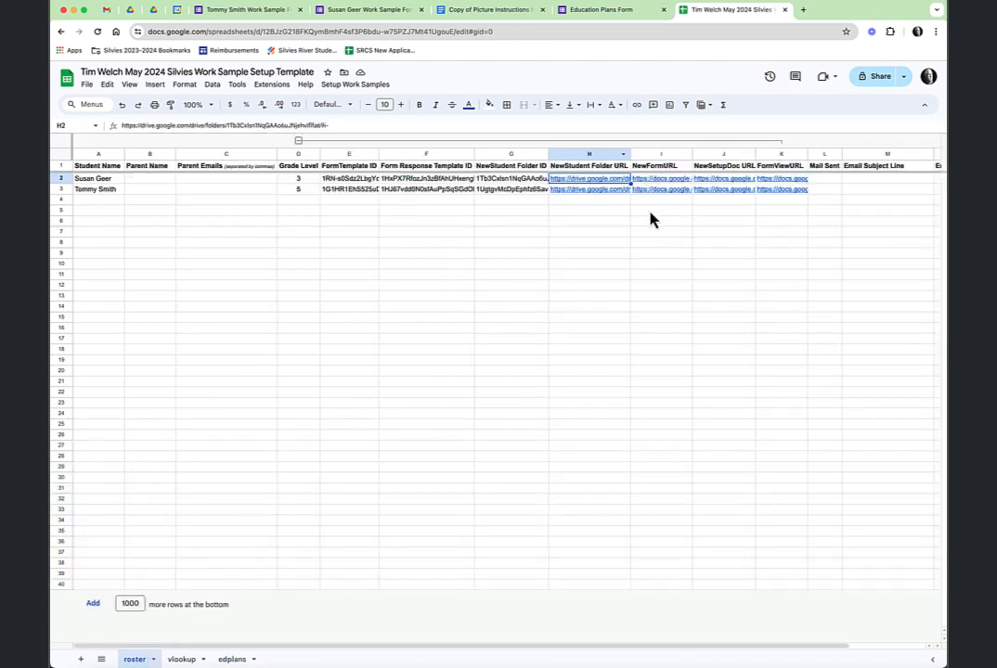
left_click(725, 180)
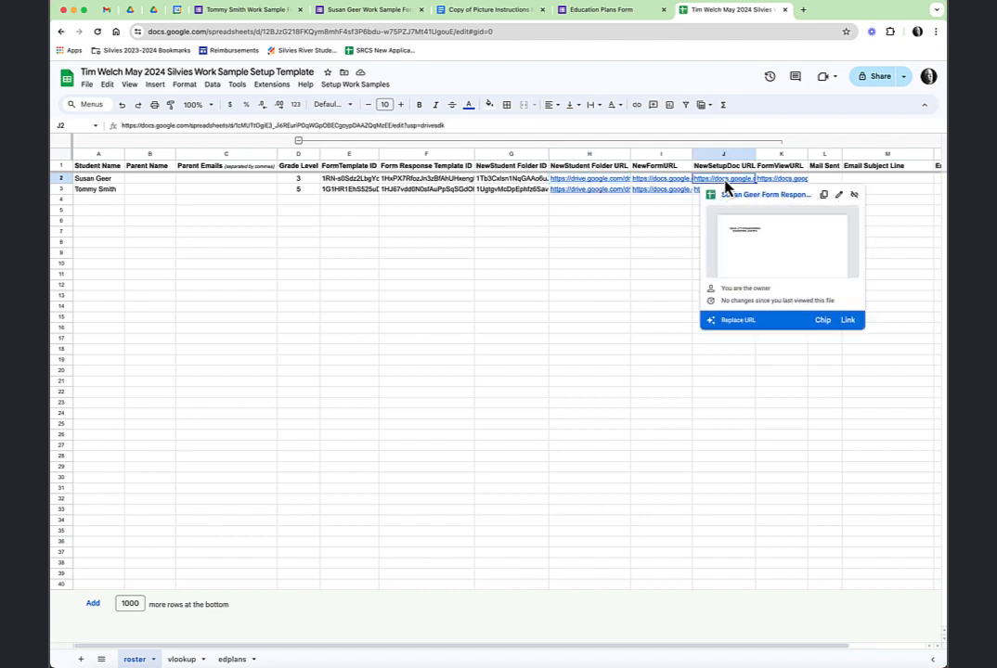
left_click(743, 196)
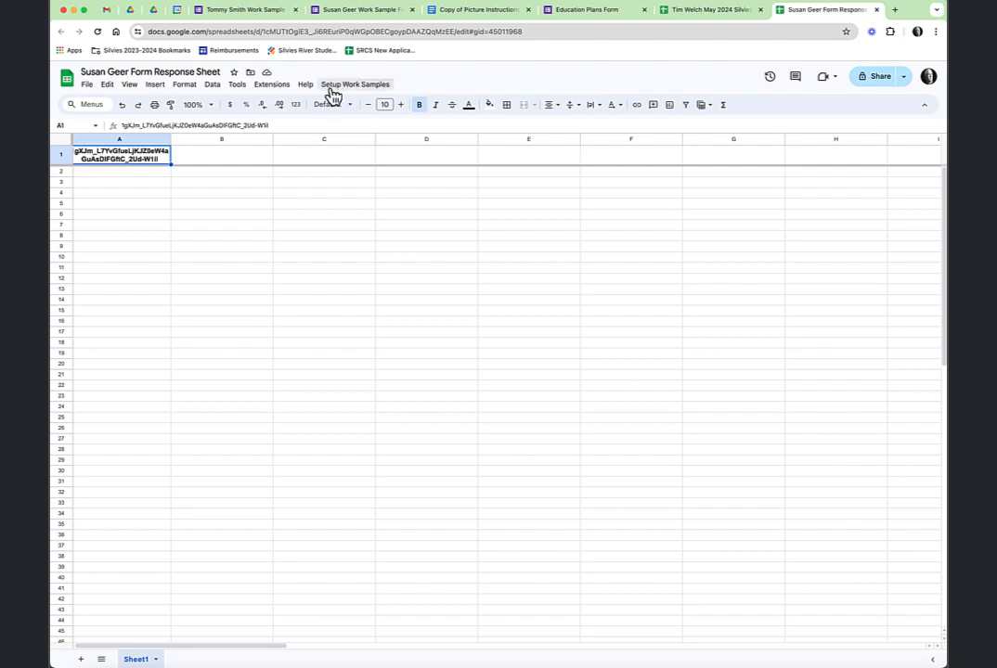
Authorize the FormResponseSetup script with the school account, then run Step 1: Create Form Response Sheet
left_click(367, 86)
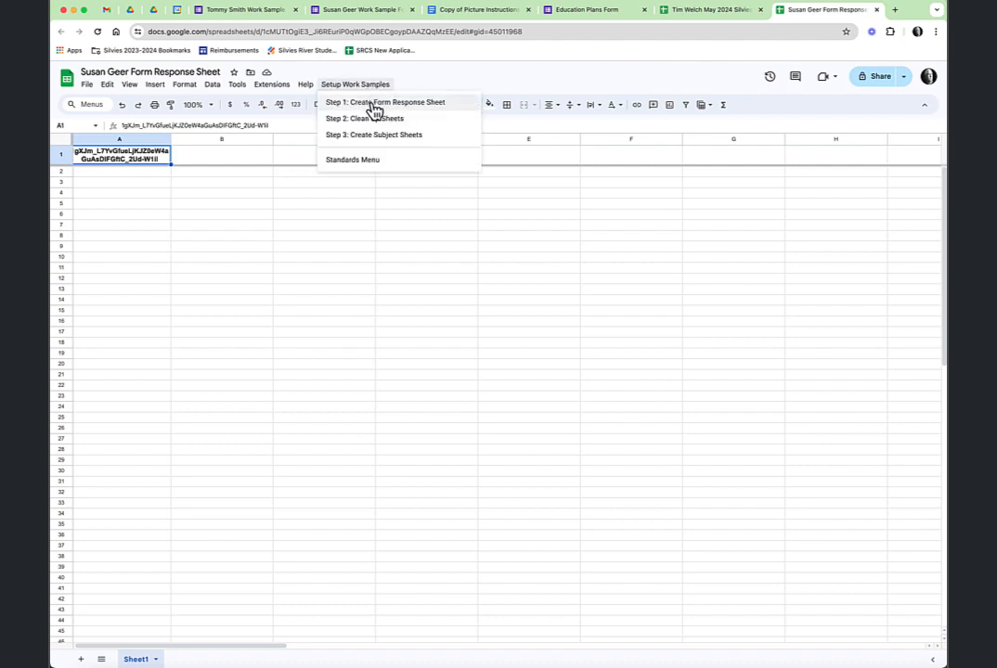
left_click(375, 104)
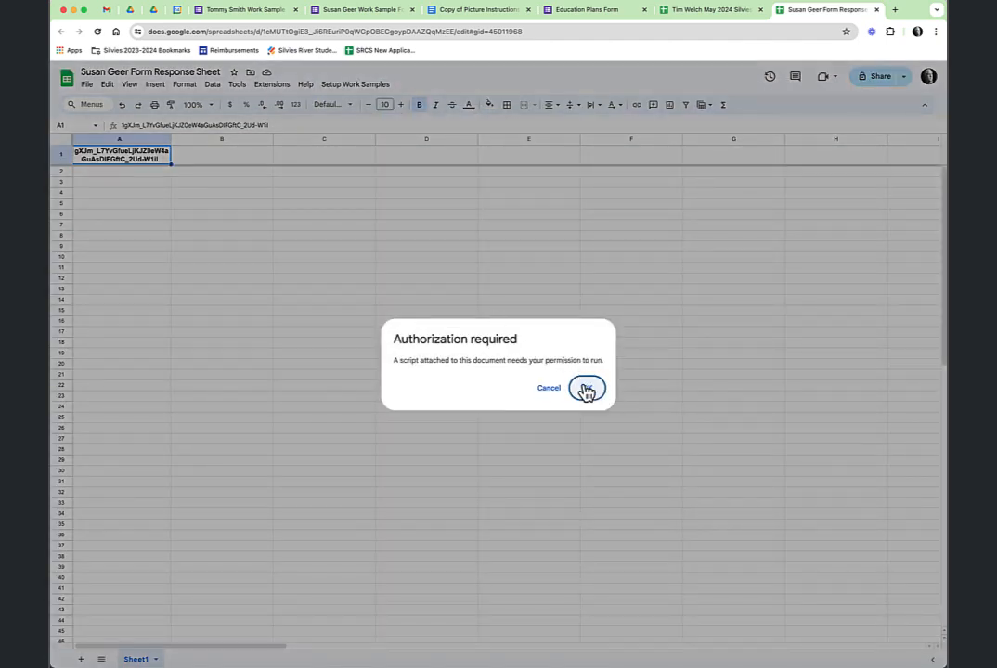
left_click(586, 390)
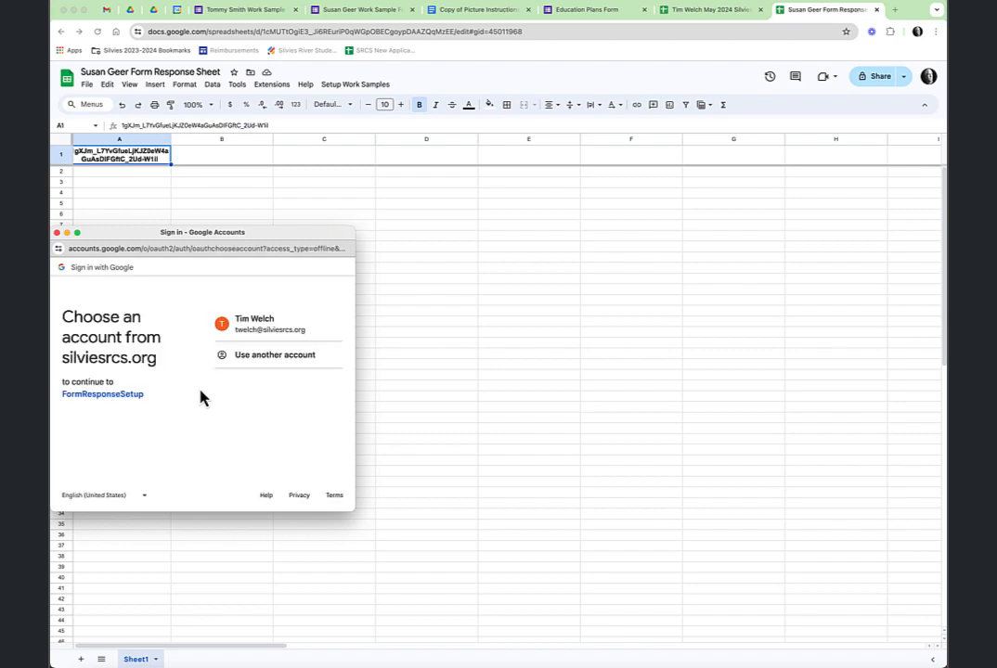
left_click(268, 327)
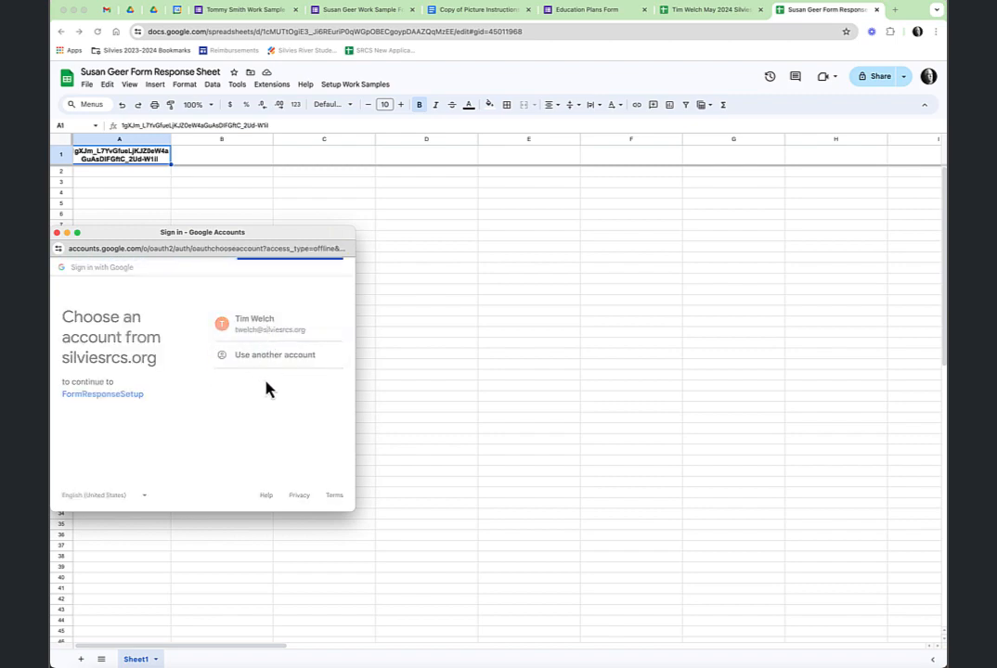
scroll(267, 390, "down", 5)
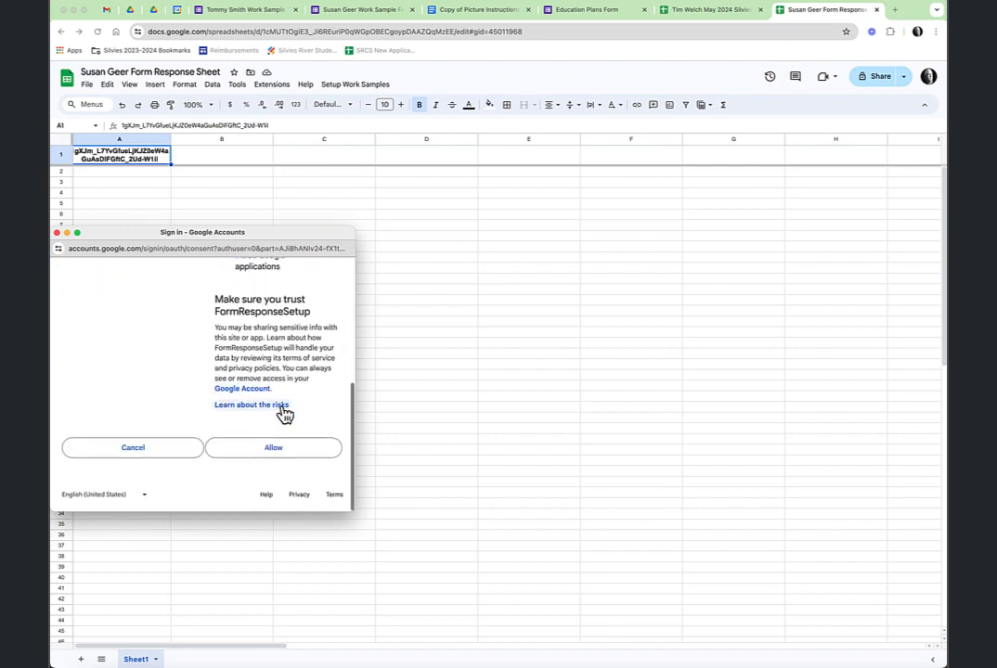
left_click(286, 454)
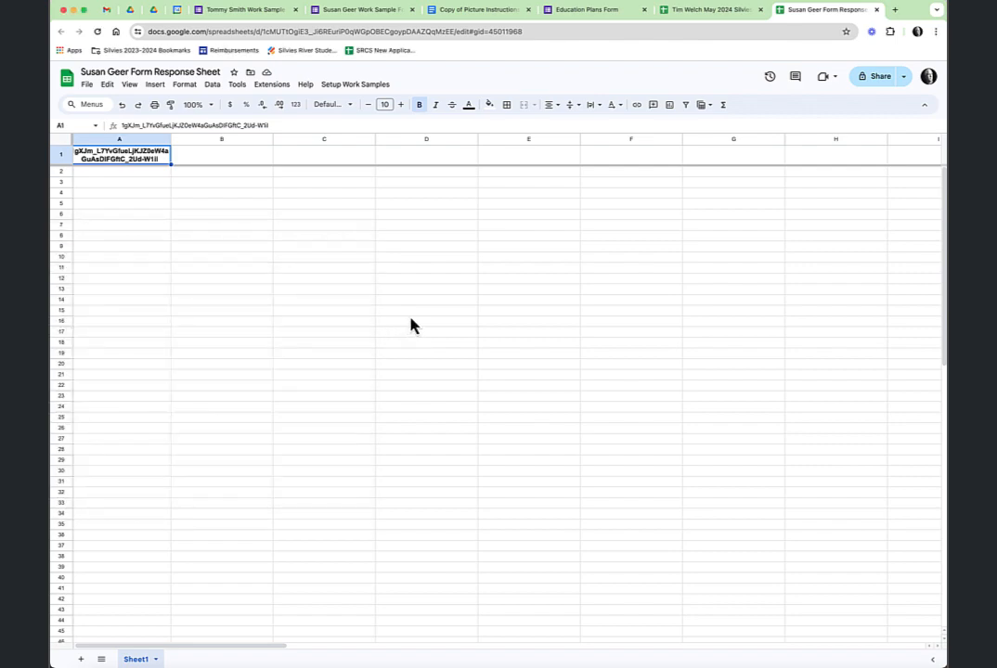
left_click(365, 89)
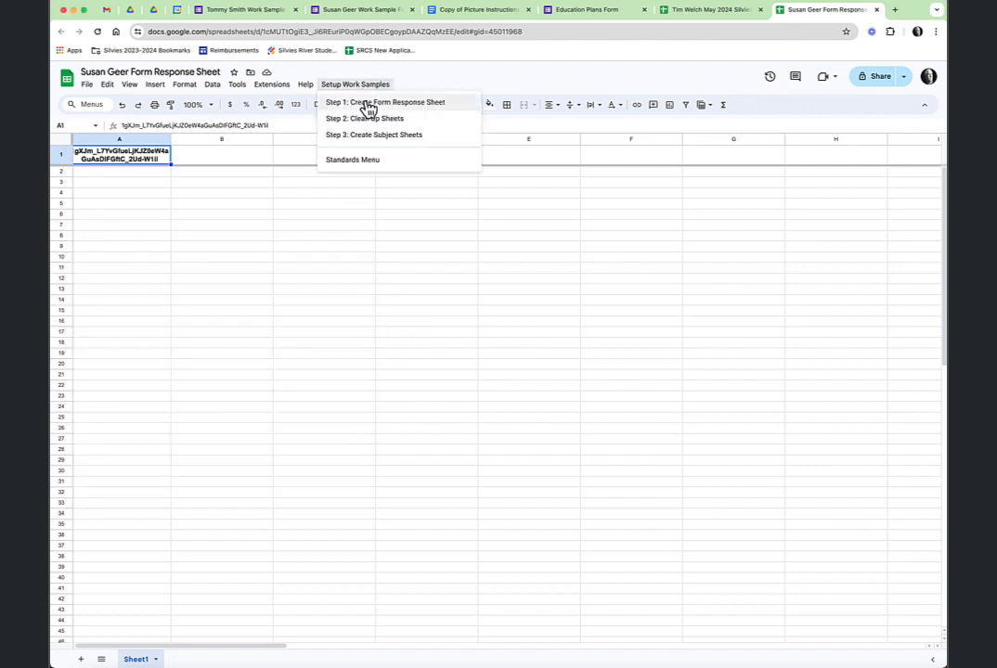
left_click(369, 103)
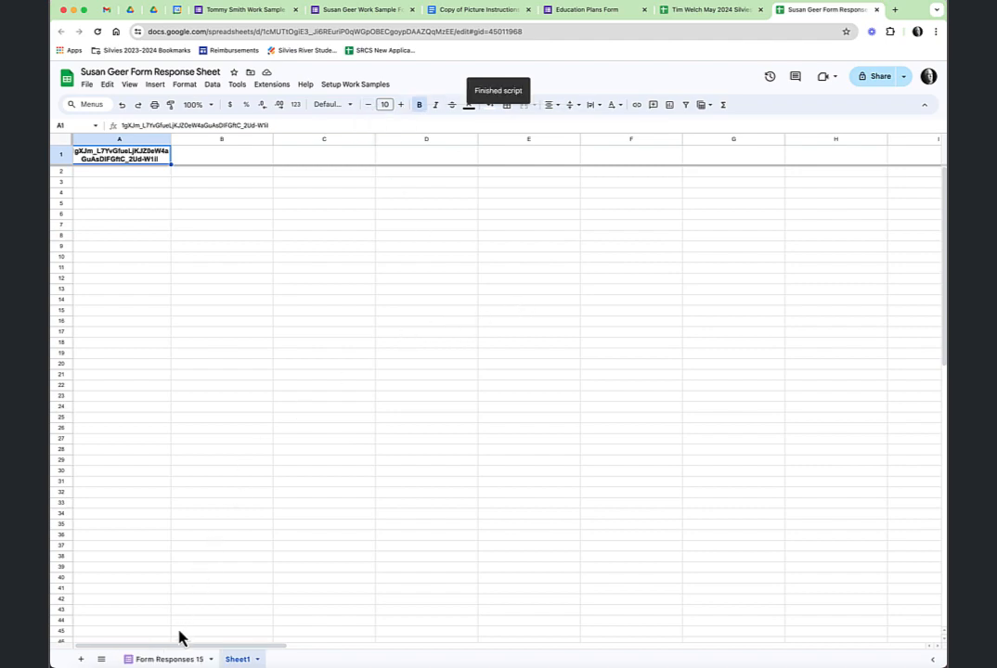
Check the new Form Responses 15 sheet, then run Step 2: Clean Up Sheets to leave one bold-headed data sheet
left_click(171, 660)
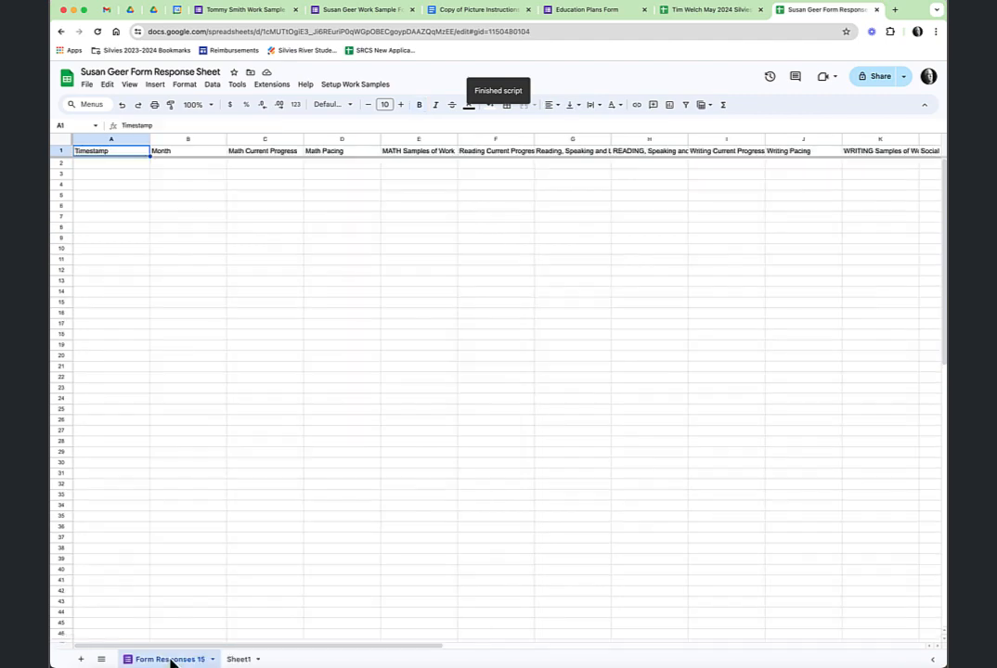
left_click(241, 660)
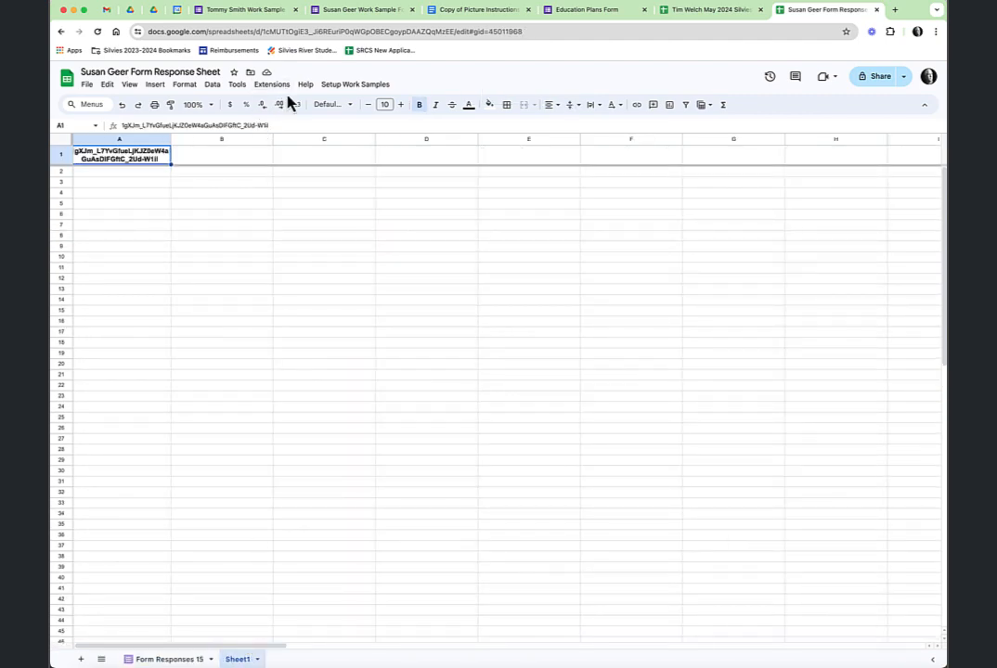
left_click(358, 88)
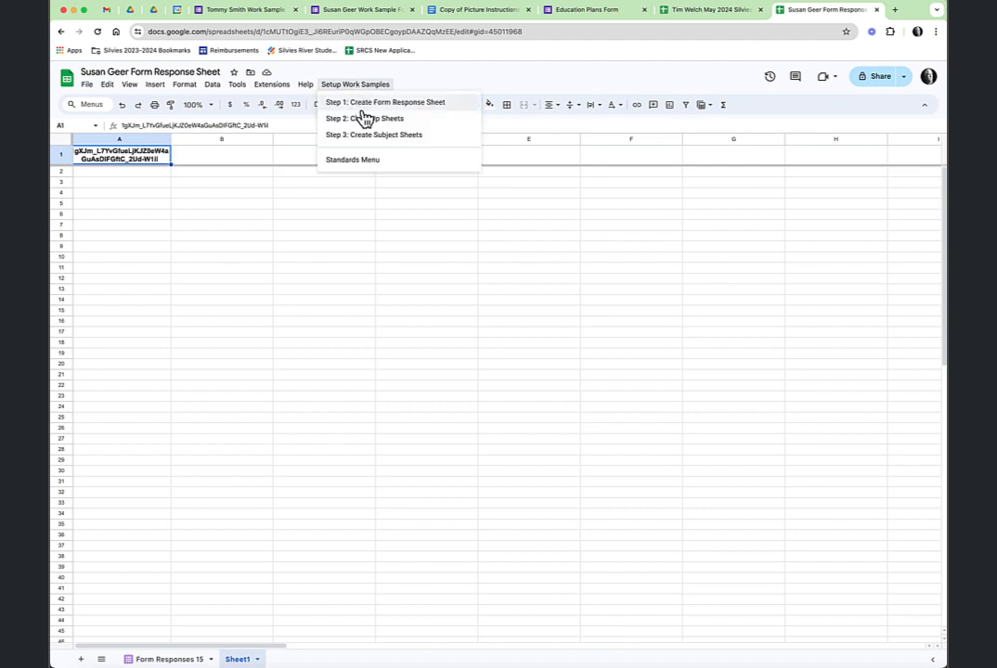
left_click(362, 119)
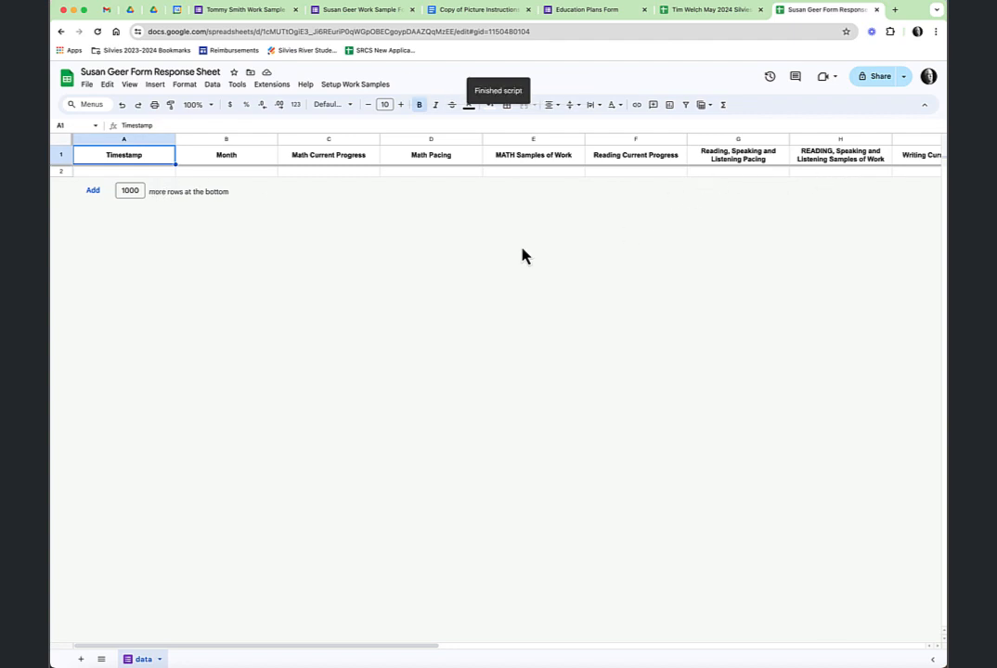
left_click(371, 85)
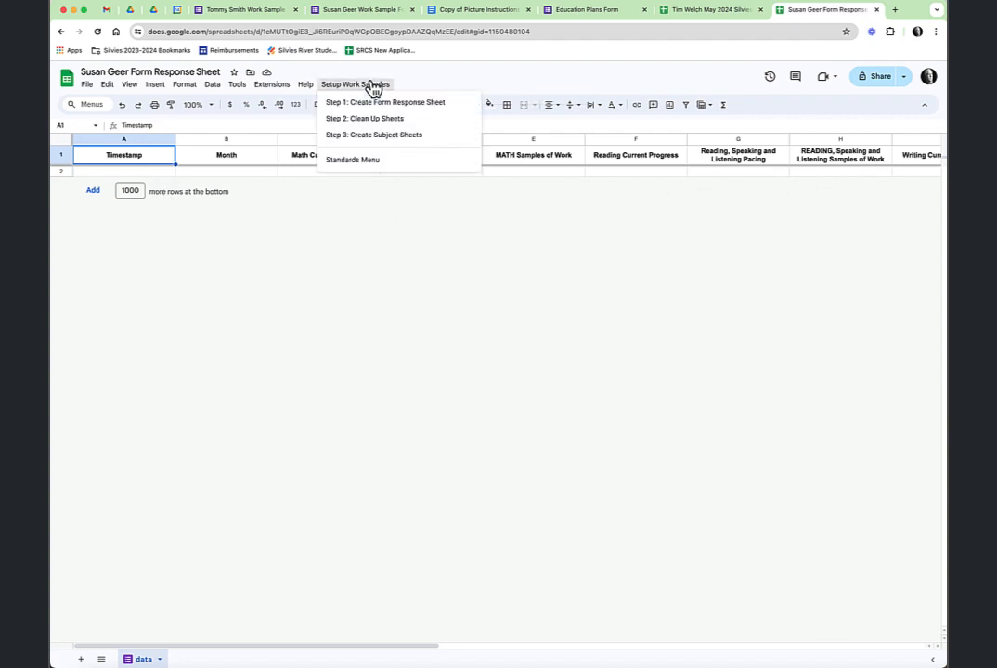
Run Step 3: Create Subject Sheets to add the subject and Grade 3 standards sheets
left_click(388, 136)
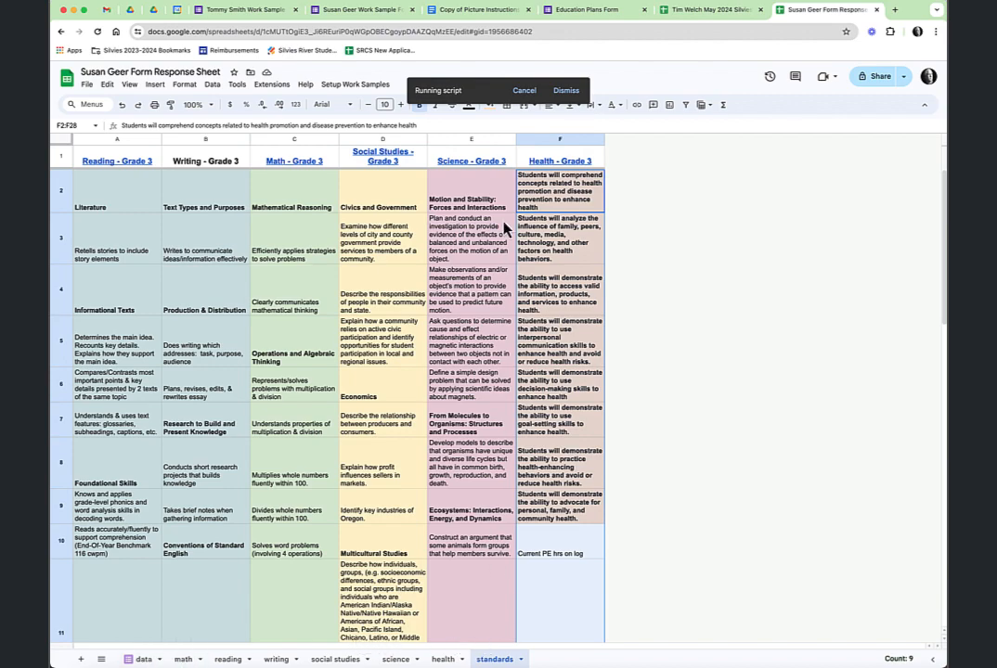
left_click(711, 11)
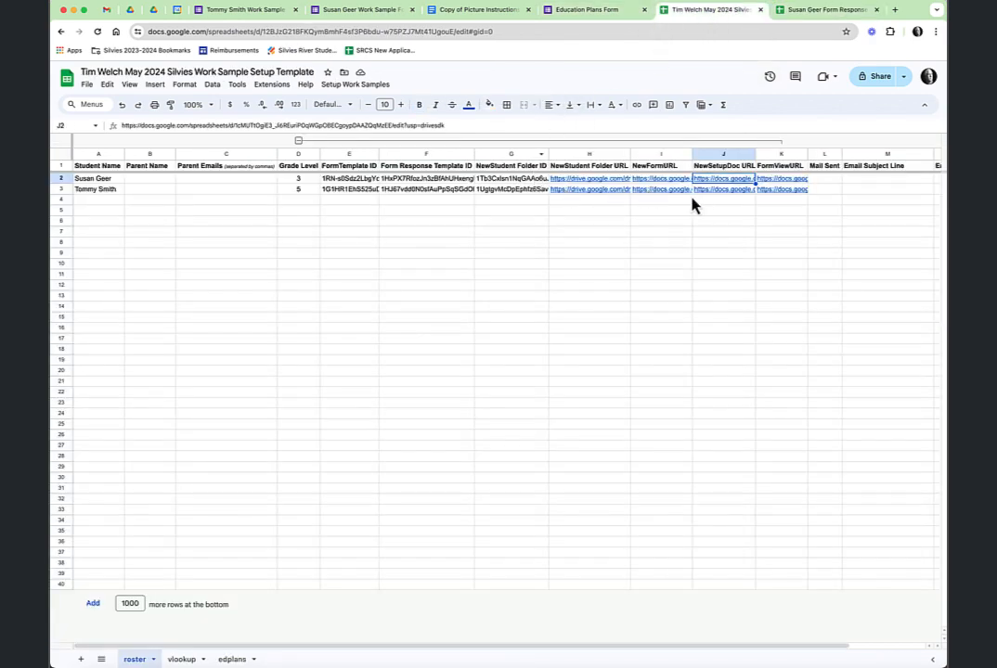
Open the second student's response spreadsheet from the roster's NewSetupDoc link in J3
left_click(726, 190)
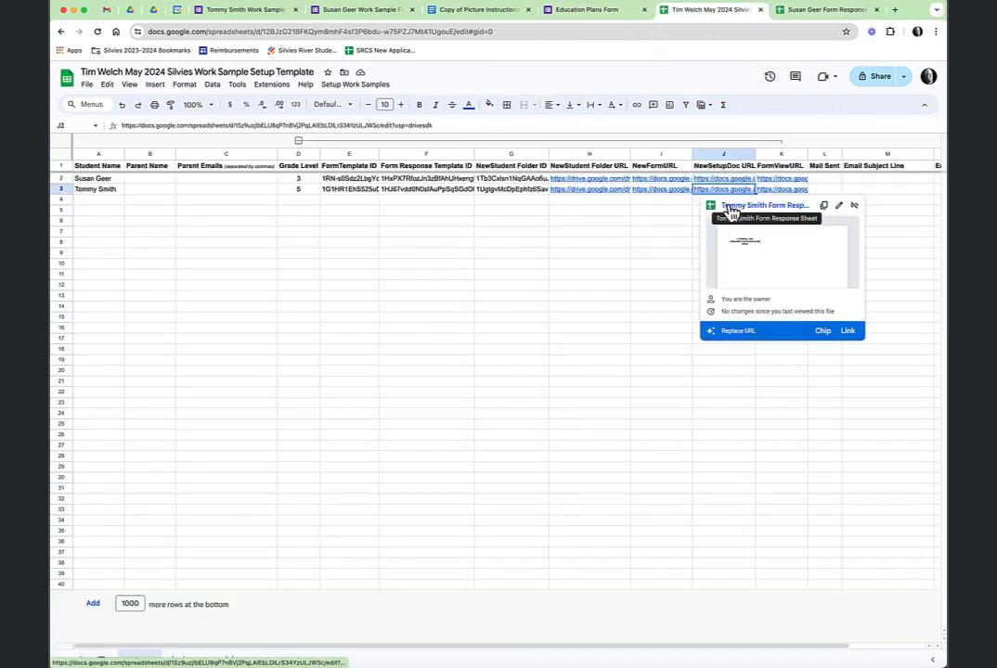
left_click(732, 206)
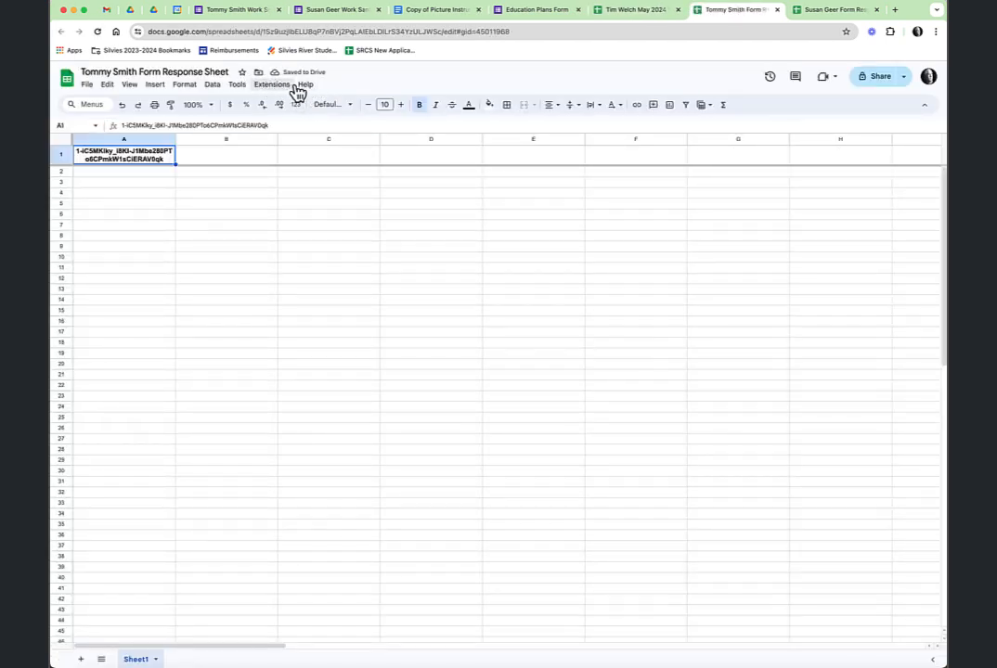
left_click(823, 17)
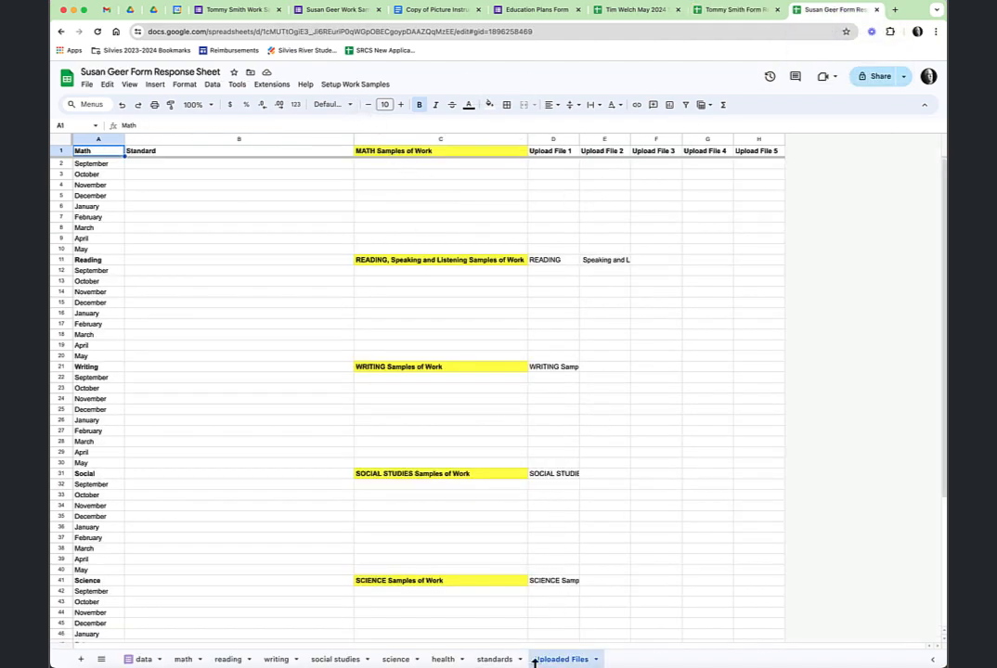
Review the first student's new math, reading, writing and social studies sheets
left_click(182, 660)
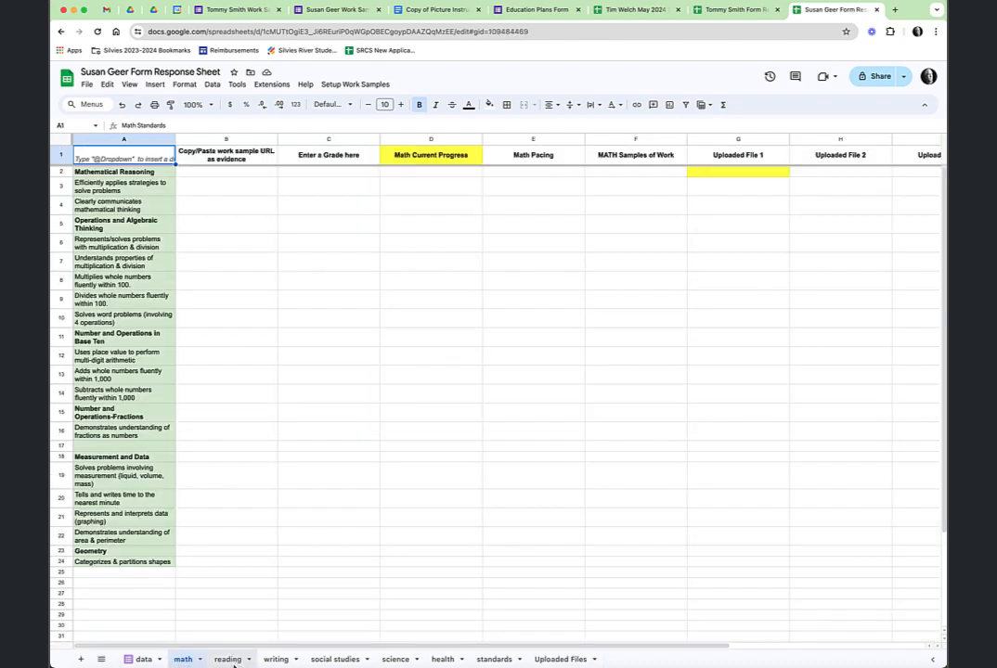
left_click(232, 661)
left_click(276, 660)
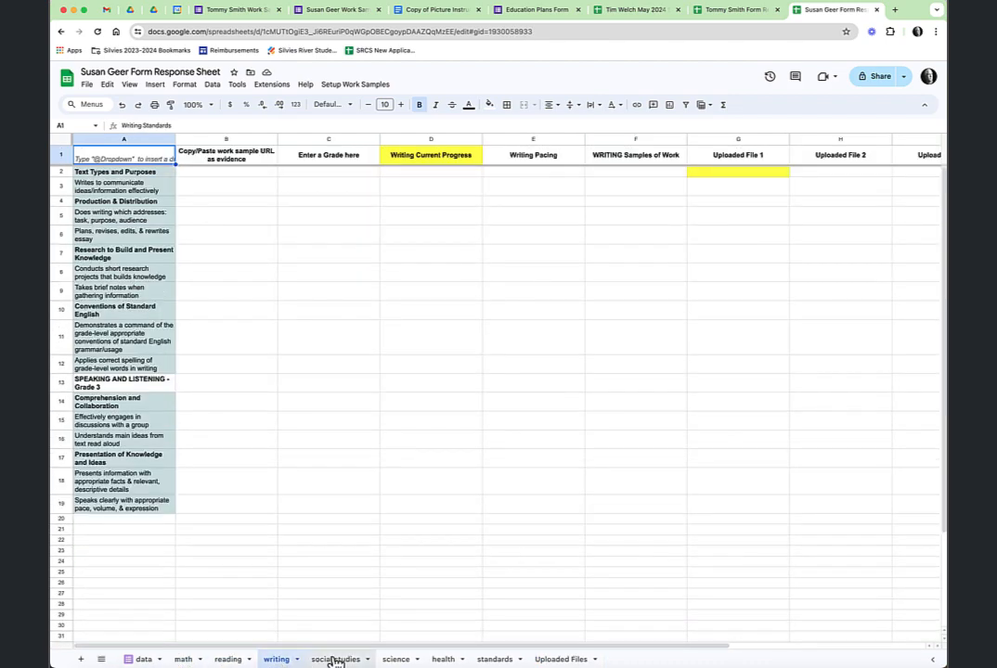
left_click(335, 660)
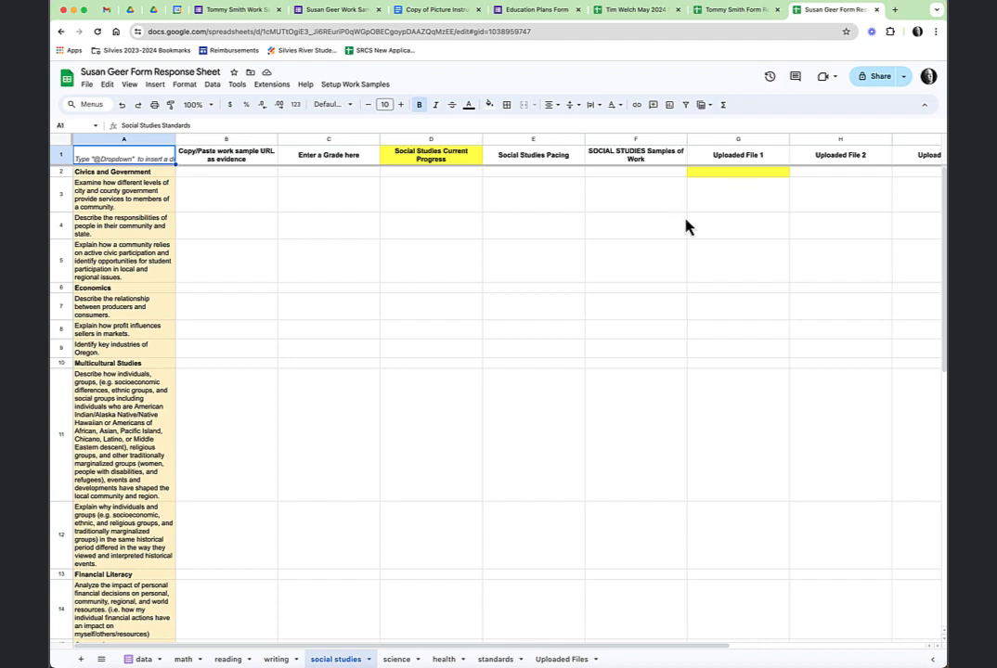
left_click(733, 11)
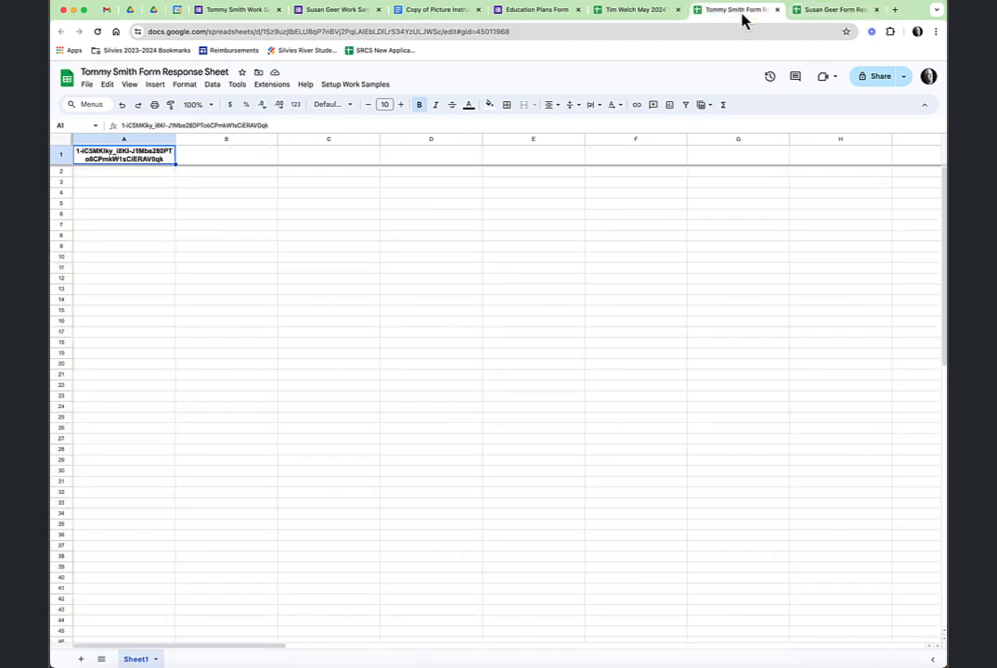
Authorize the FormResponseSetup script for the second student's spreadsheet using the school account
left_click(356, 85)
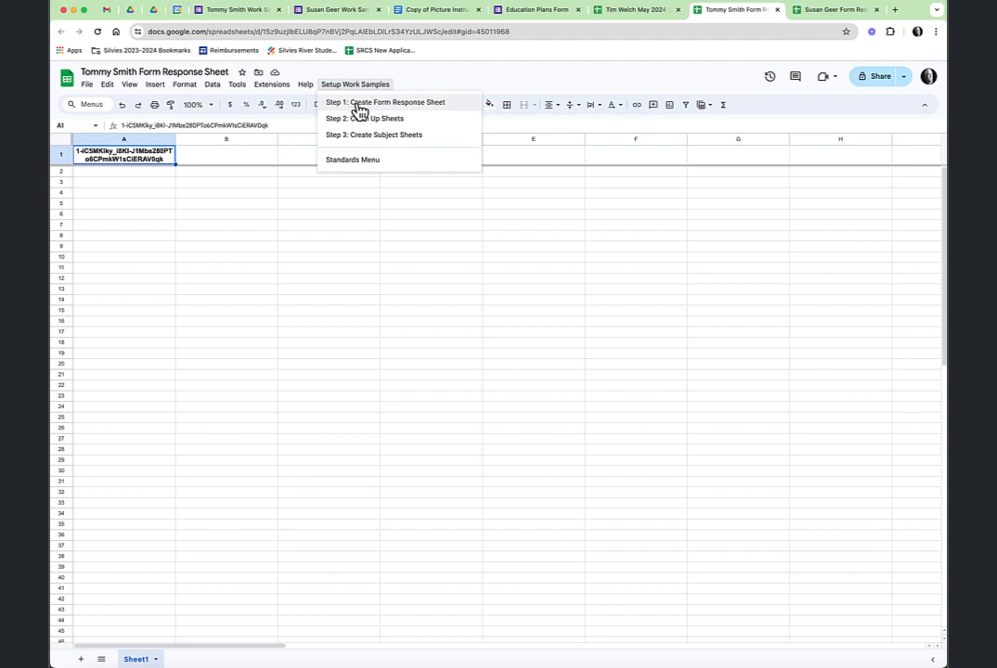
left_click(368, 104)
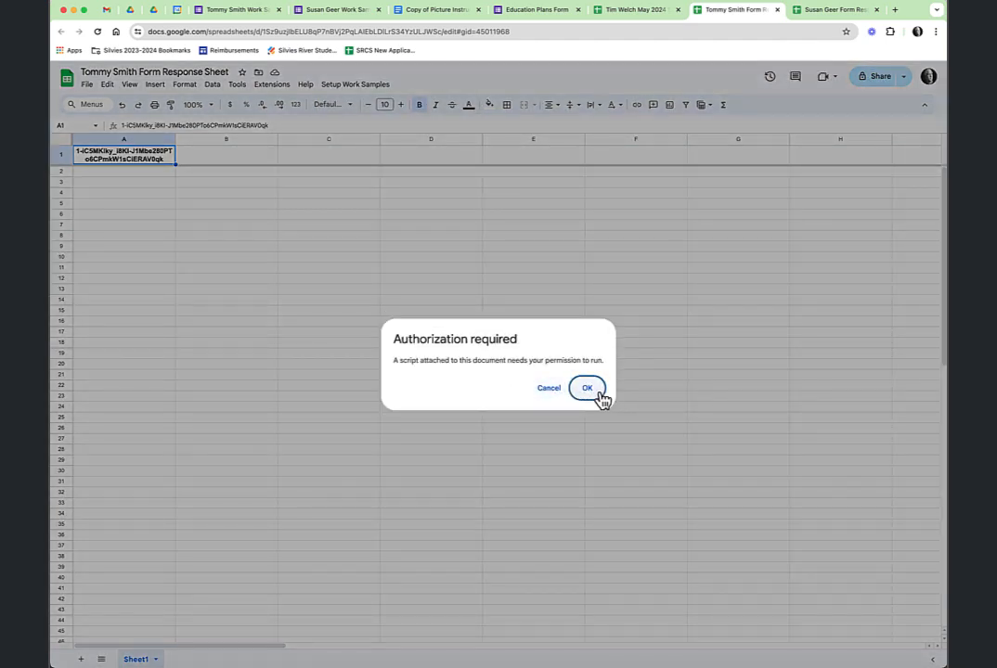
left_click(588, 388)
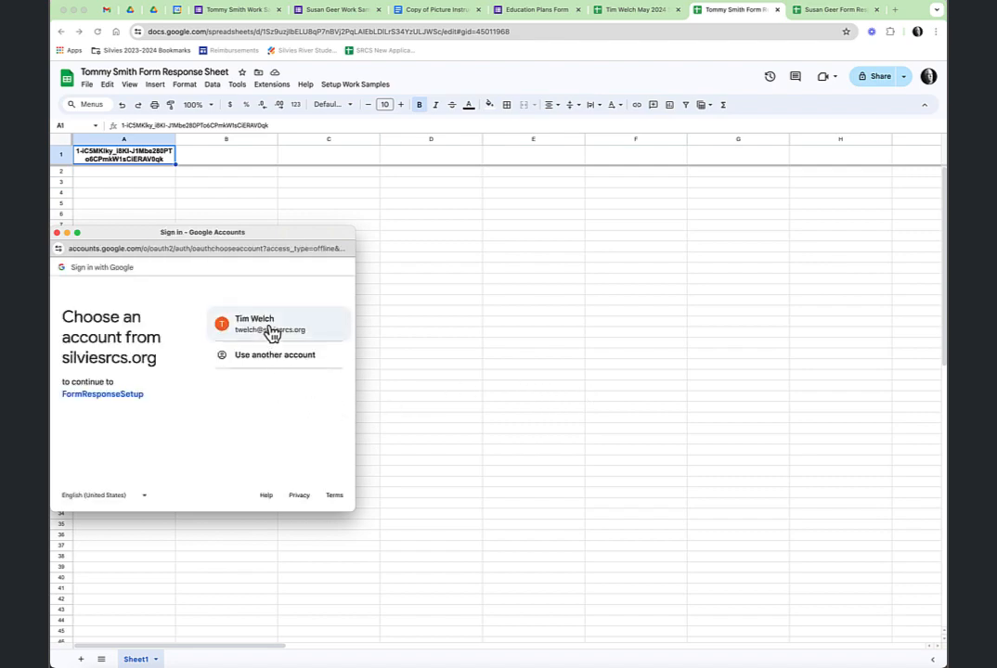
left_click(270, 332)
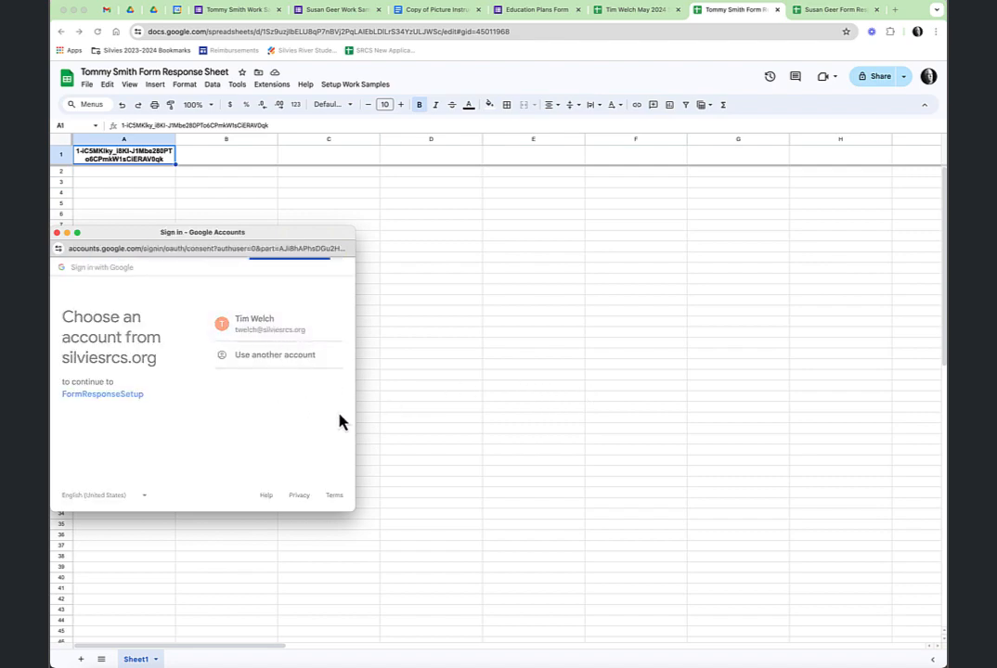
scroll(312, 478, "down", 5)
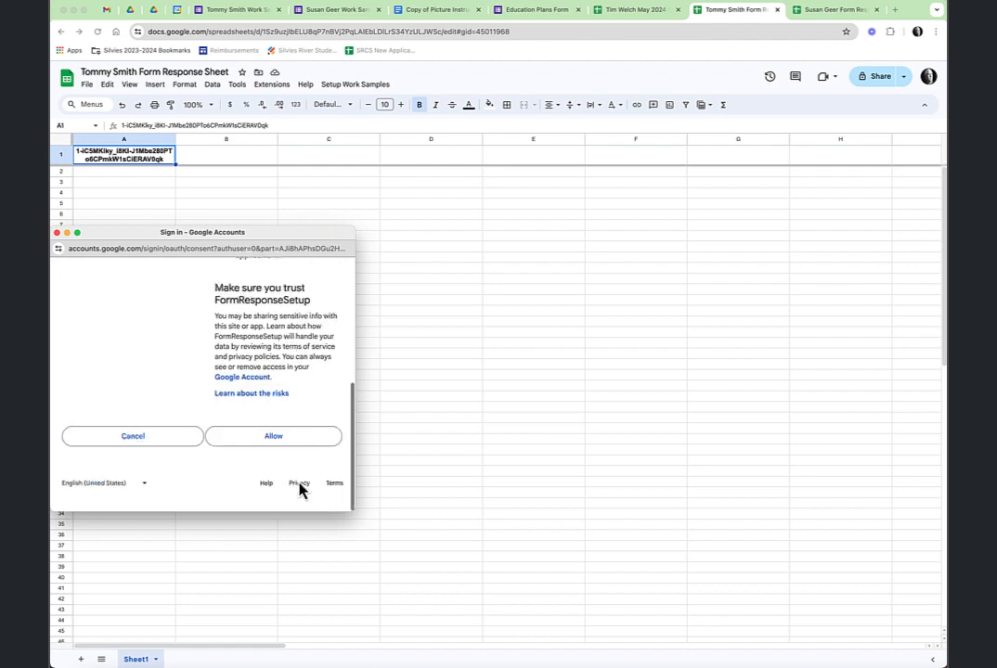
left_click(289, 454)
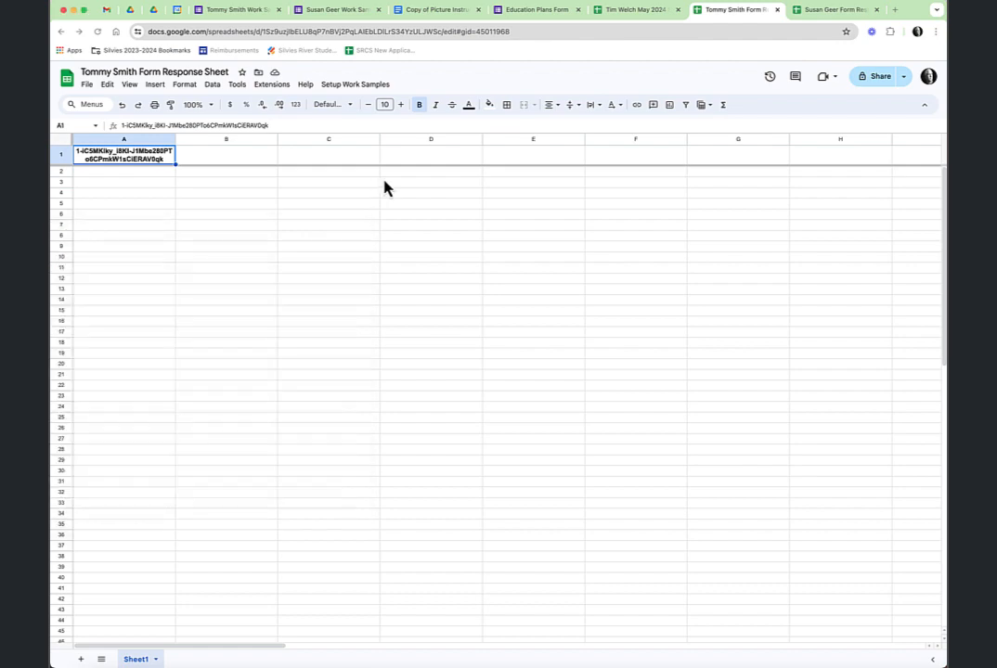
left_click(368, 86)
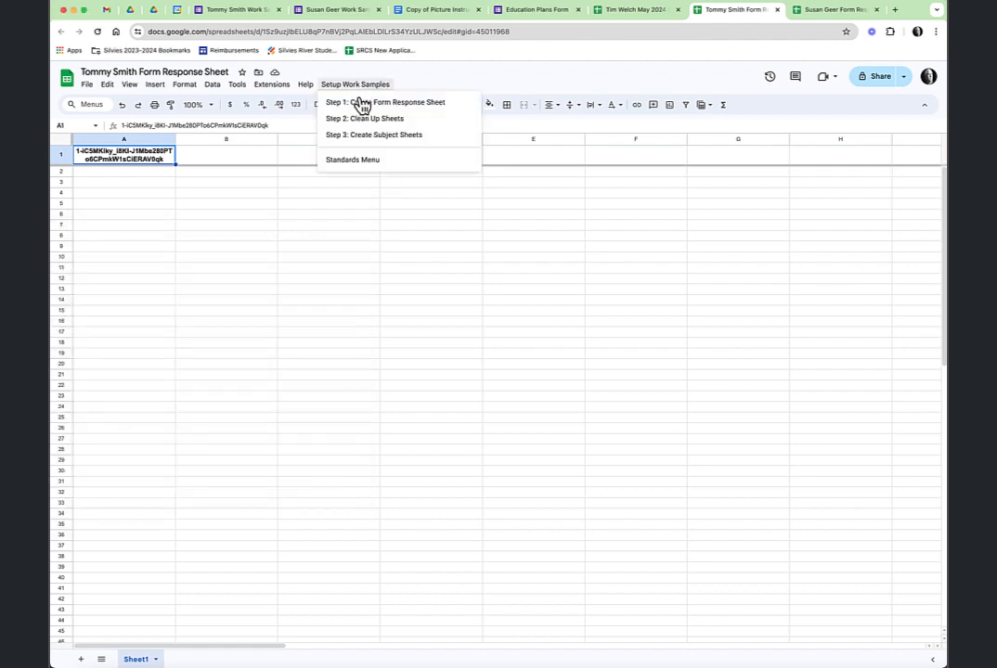
Run setup Steps 1–3 to build the second student's data, subject and Grade 5 standards sheets
left_click(363, 104)
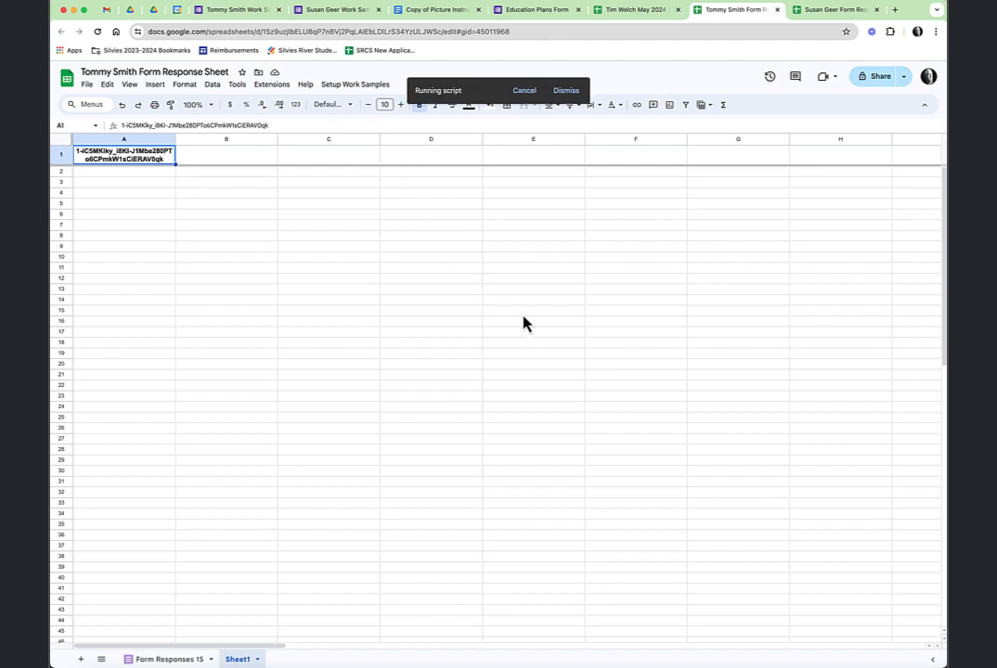
left_click(352, 85)
left_click(362, 119)
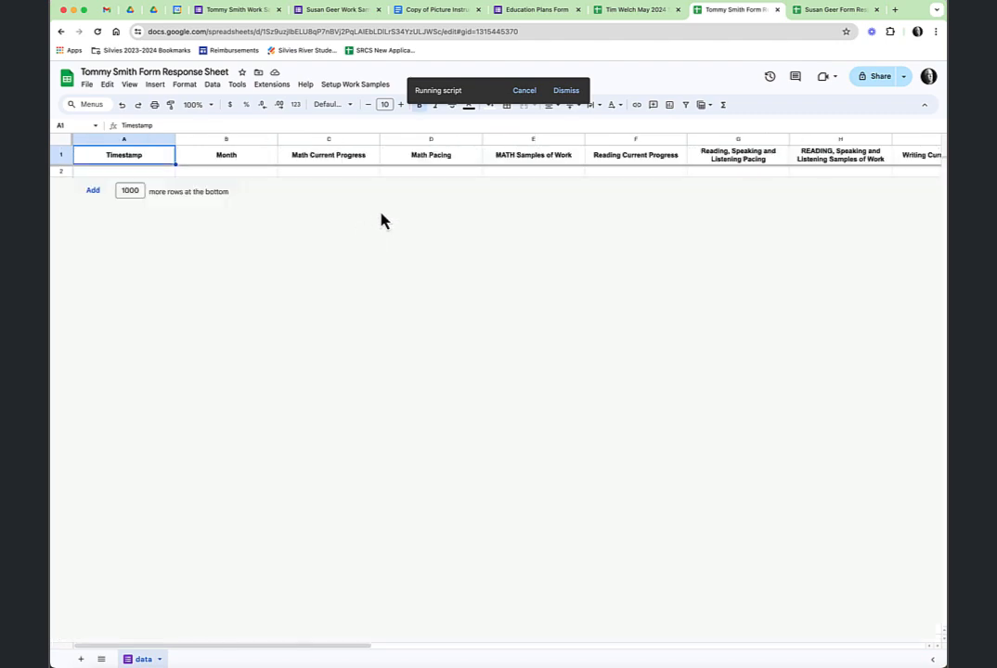
left_click(356, 85)
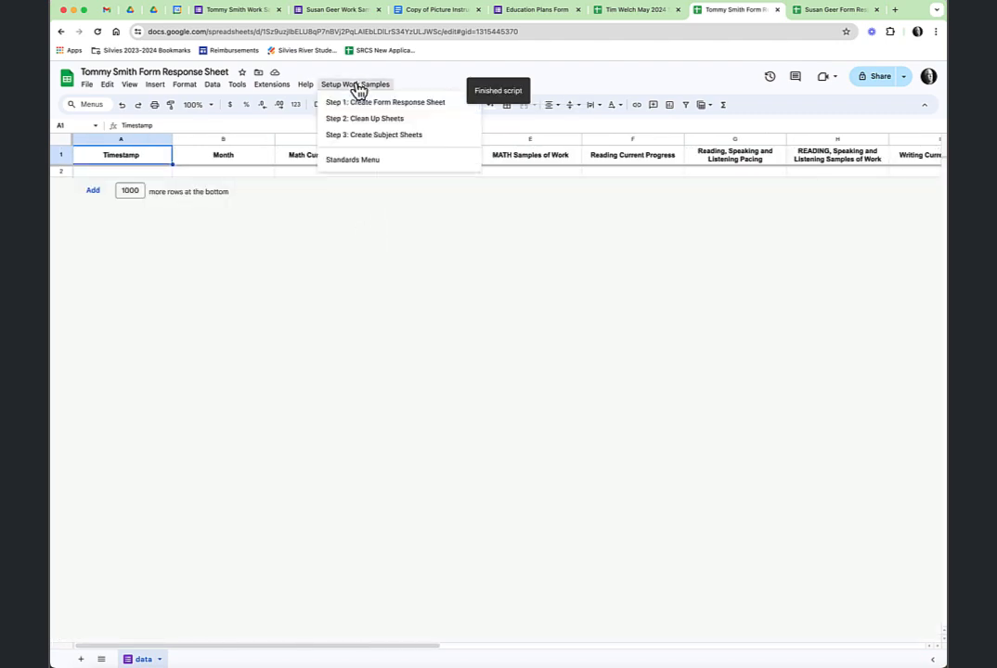
left_click(357, 135)
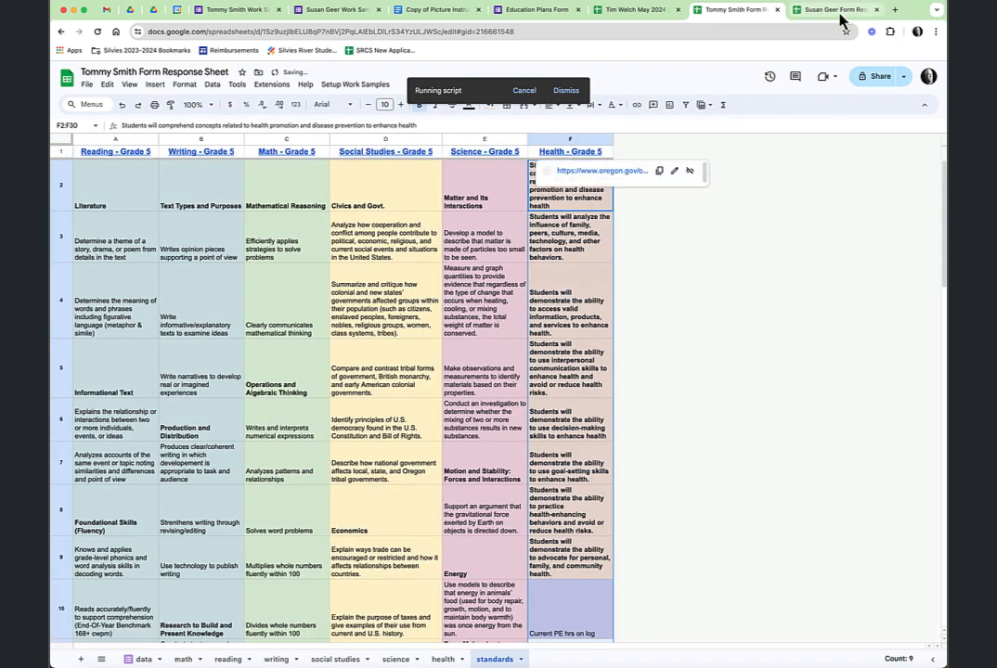
left_click(840, 11)
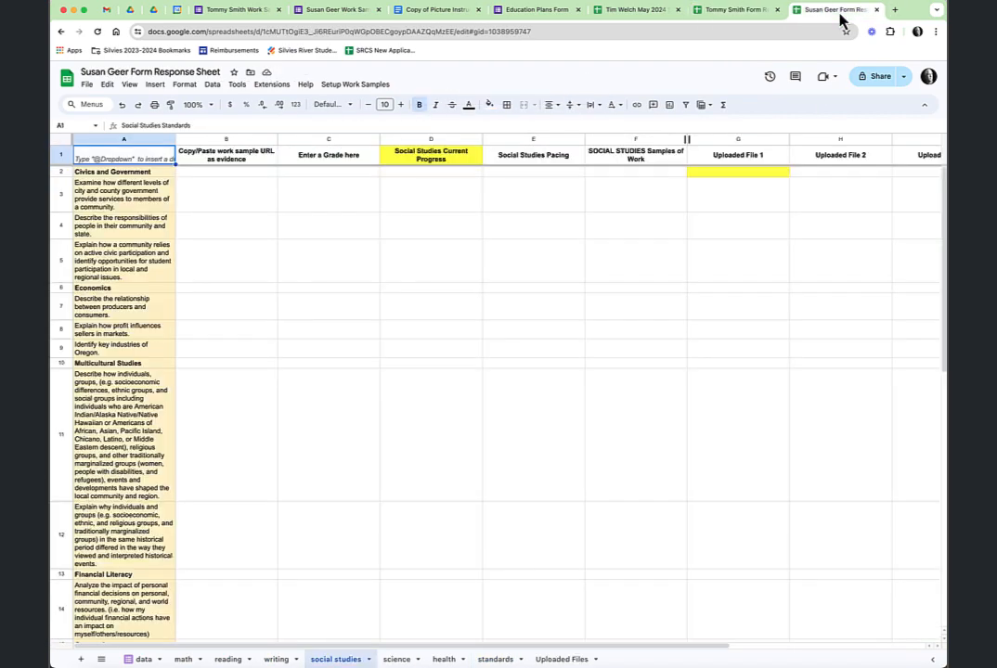
left_click(750, 20)
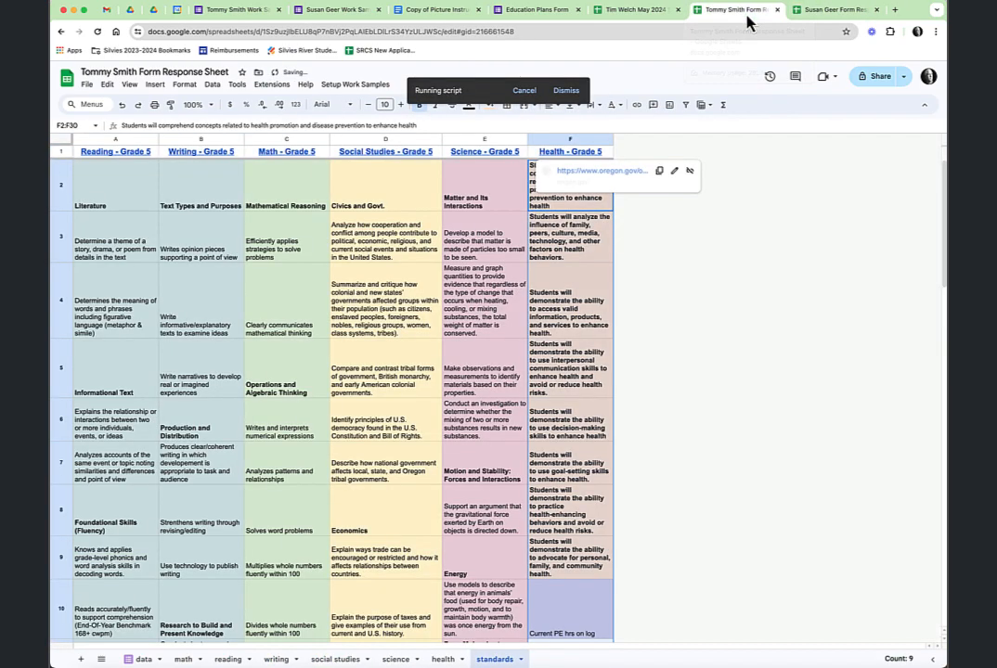
From the template's edplans sheet, run Copy Edplan to Response Sheet, then view the first student's new edplan sheet
left_click(625, 18)
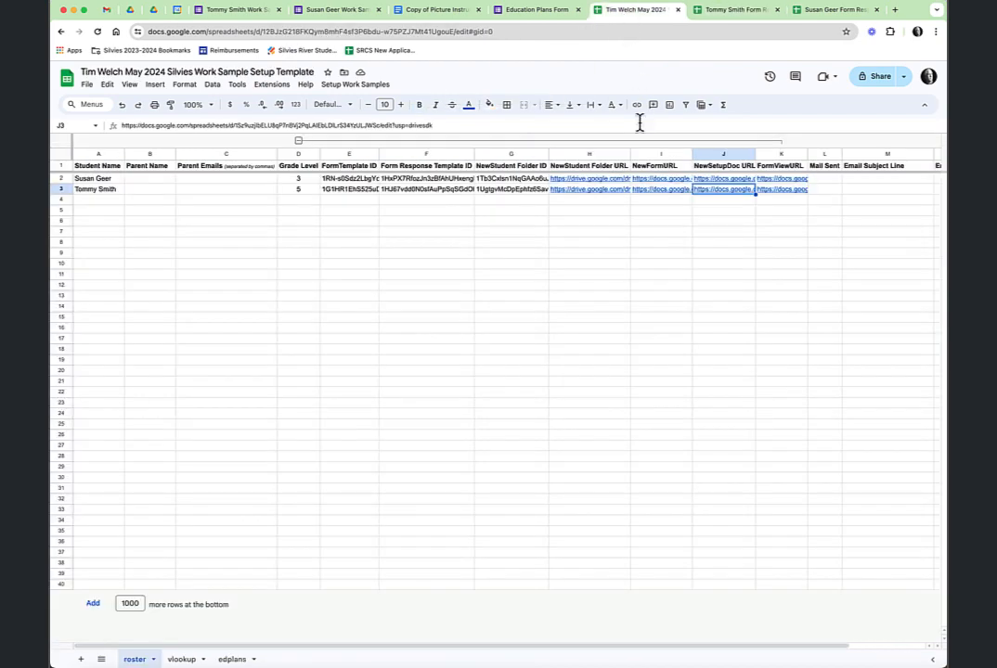
left_click(232, 660)
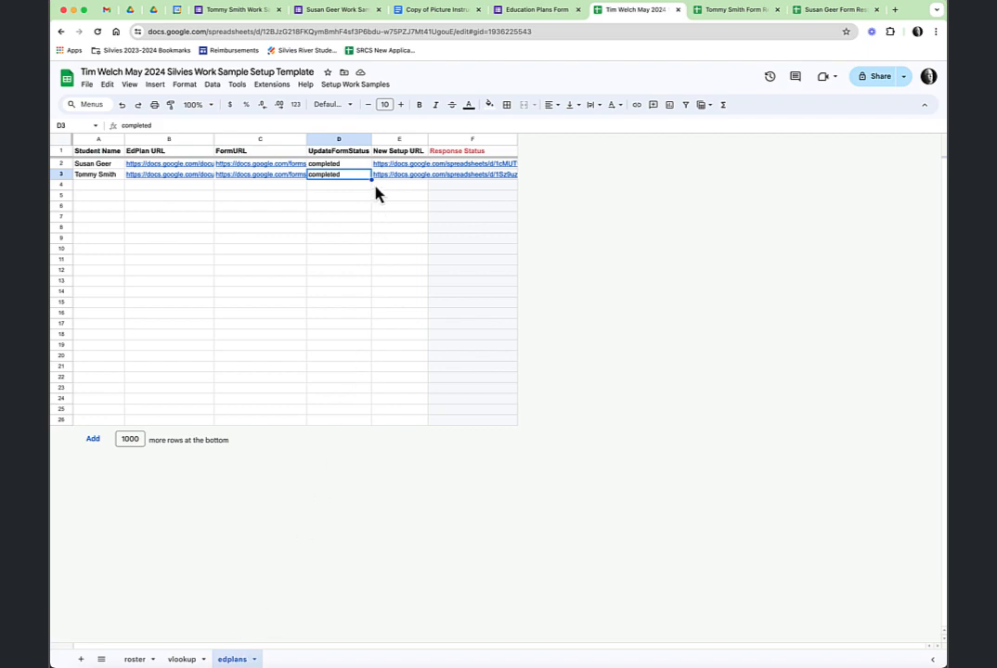
left_click(738, 14)
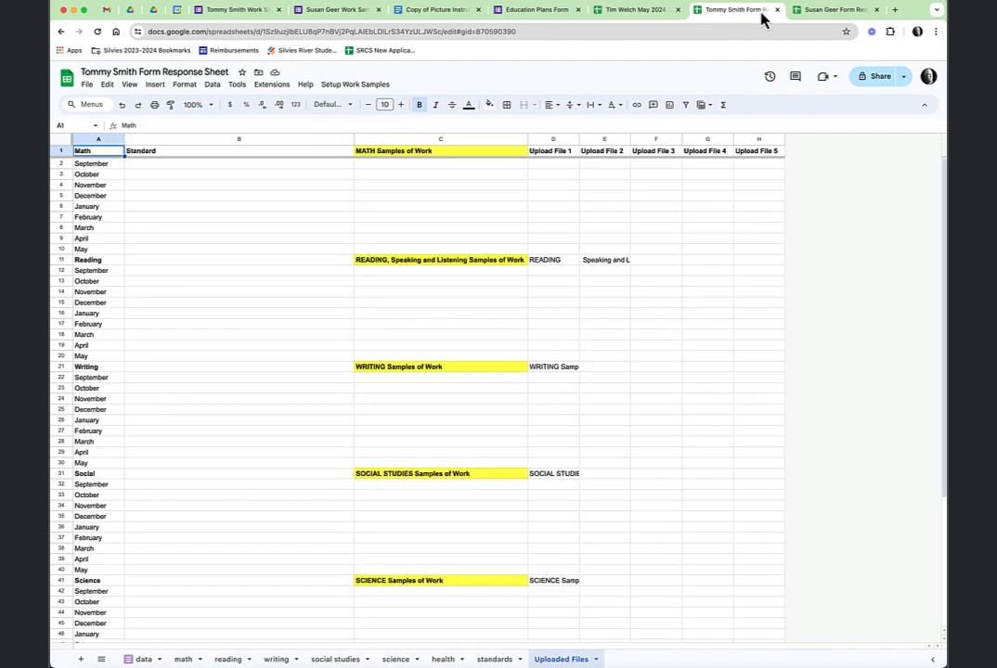
left_click(648, 16)
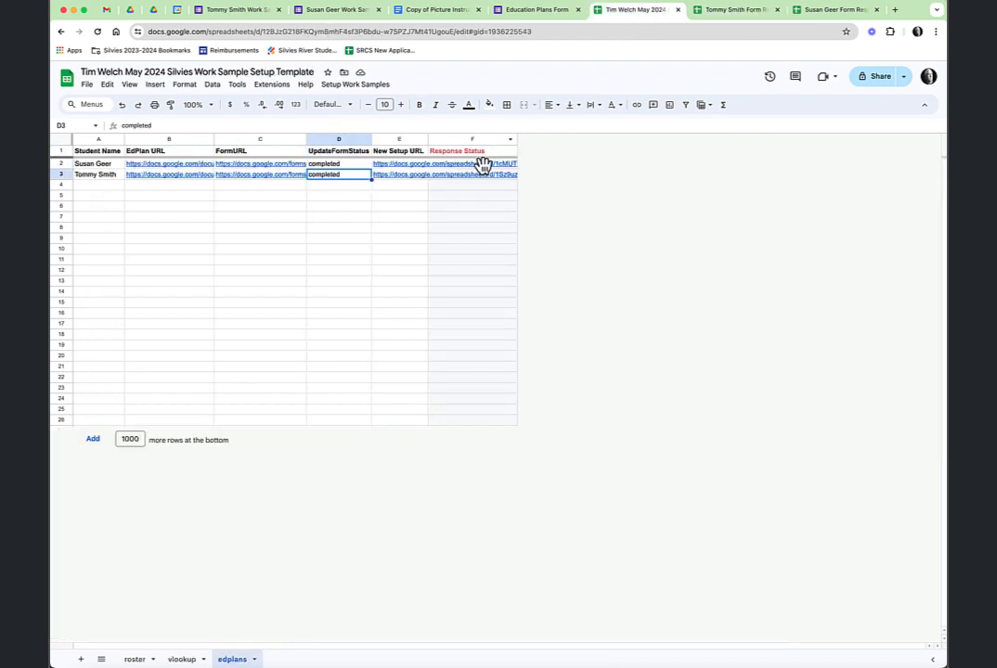
left_click(360, 85)
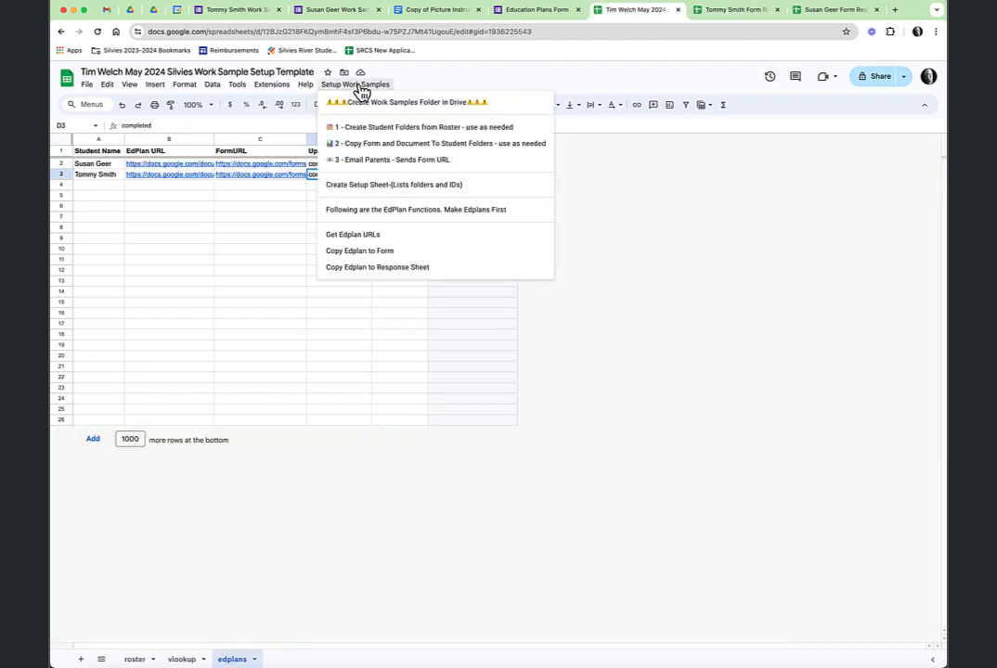
left_click(408, 273)
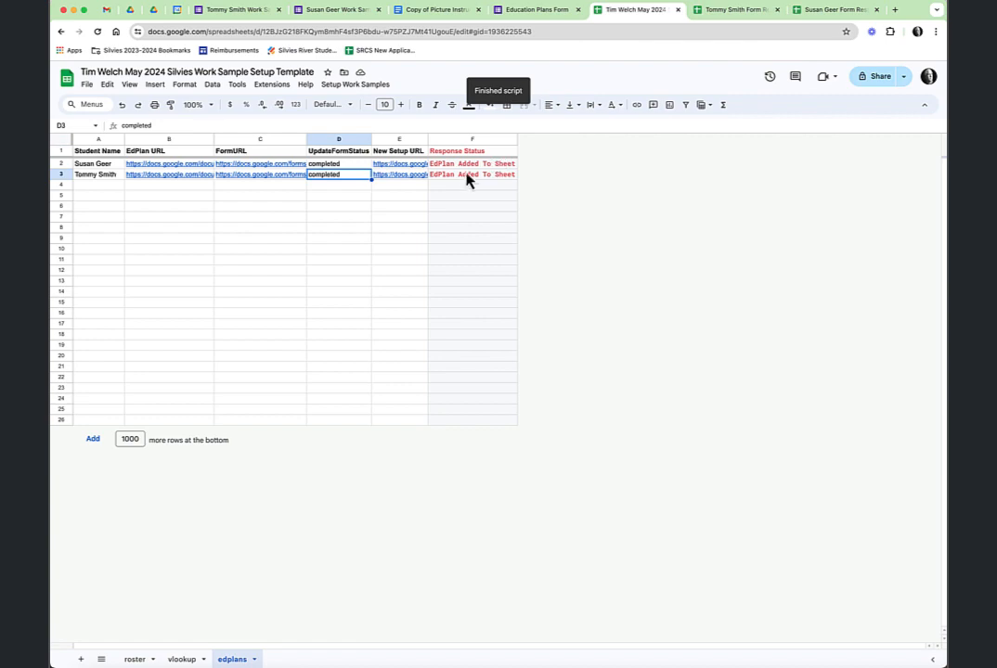
left_click(734, 11)
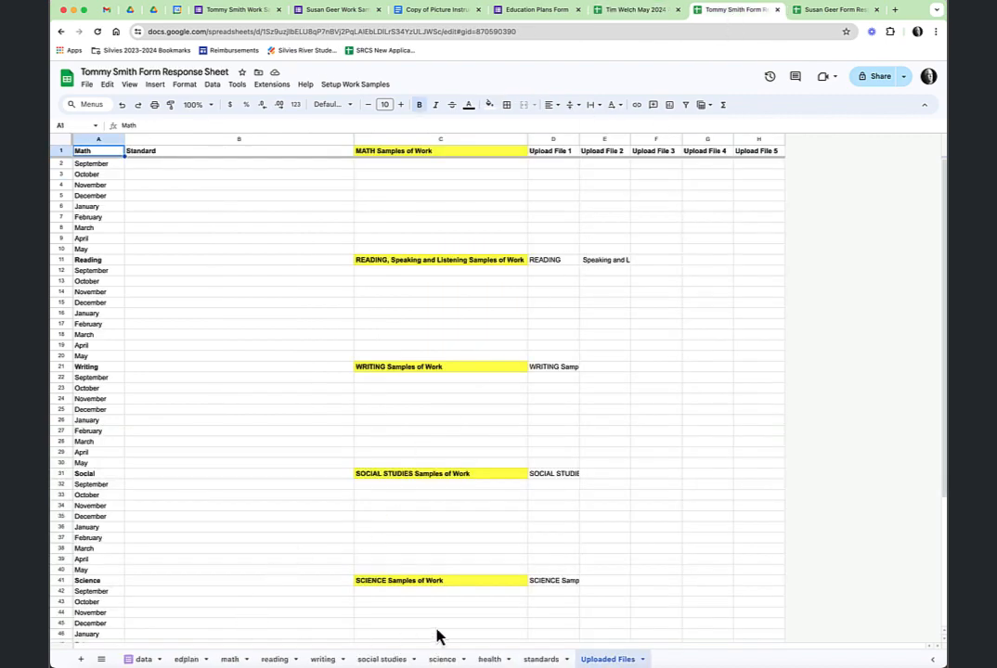
Check the new edplan sheet in the first student's response sheet and its Edplan link preview
left_click(186, 660)
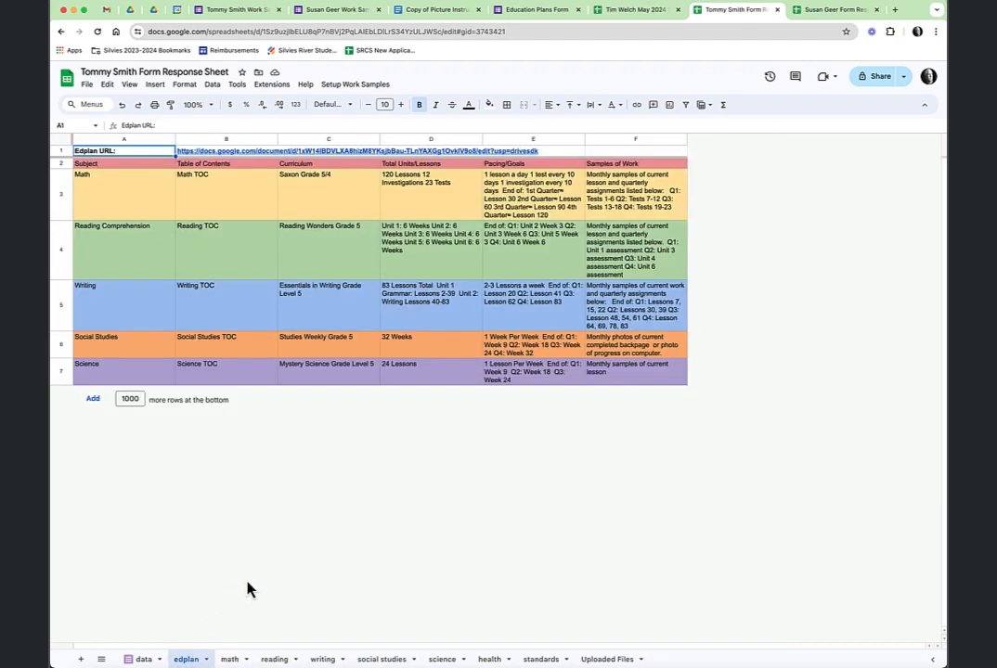
left_click(145, 660)
left_click(190, 659)
mouse_move(262, 159)
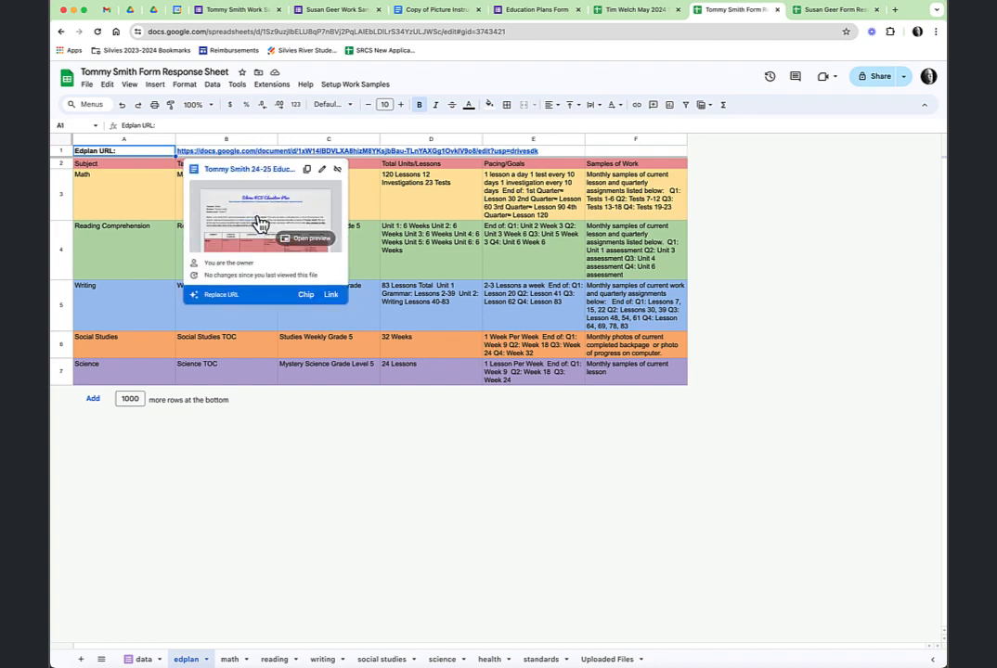
left_click(761, 234)
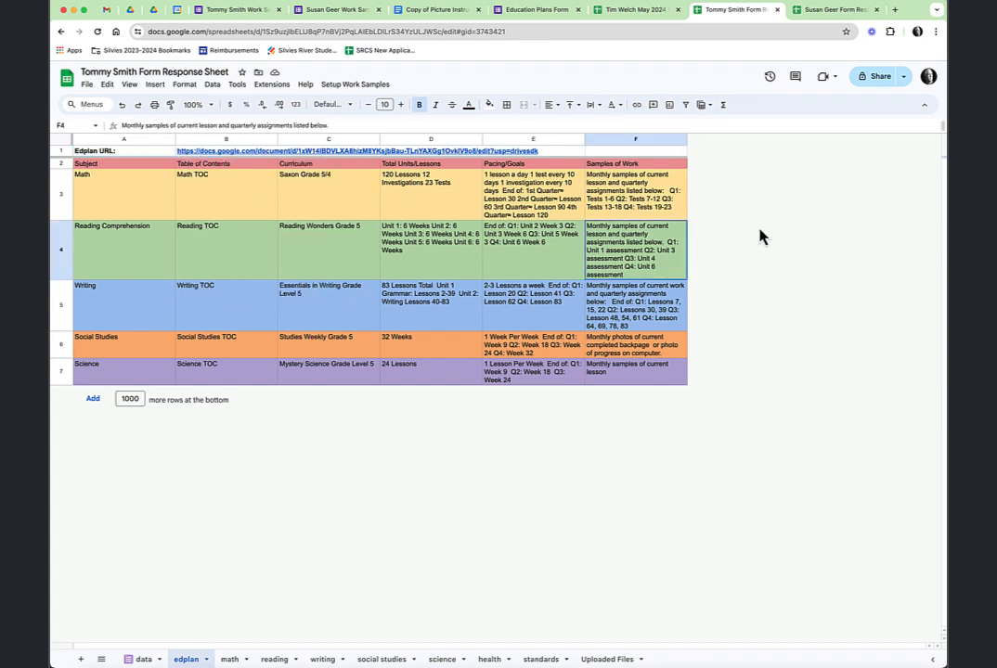
Open the second student's 24-25 Education Plan from the Edplan URL on their edplan sheet
left_click(831, 11)
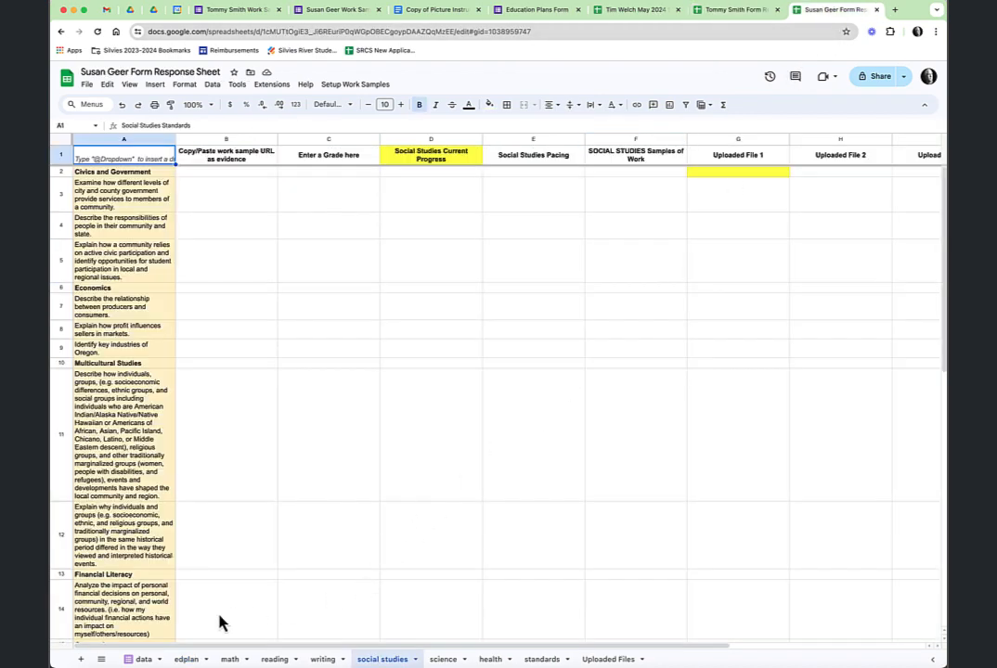
left_click(186, 659)
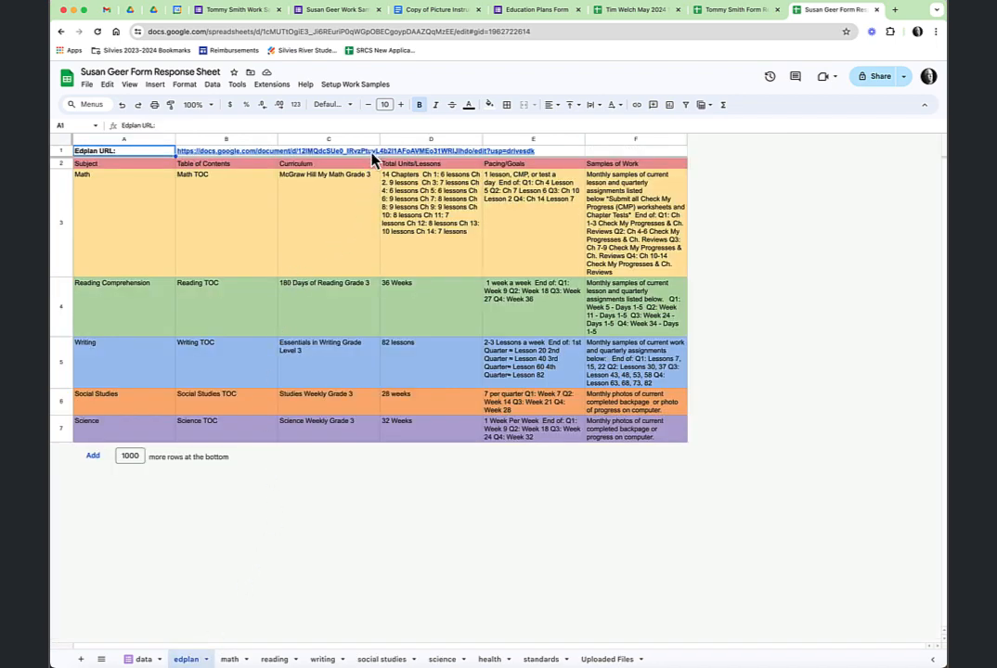
left_click(259, 165)
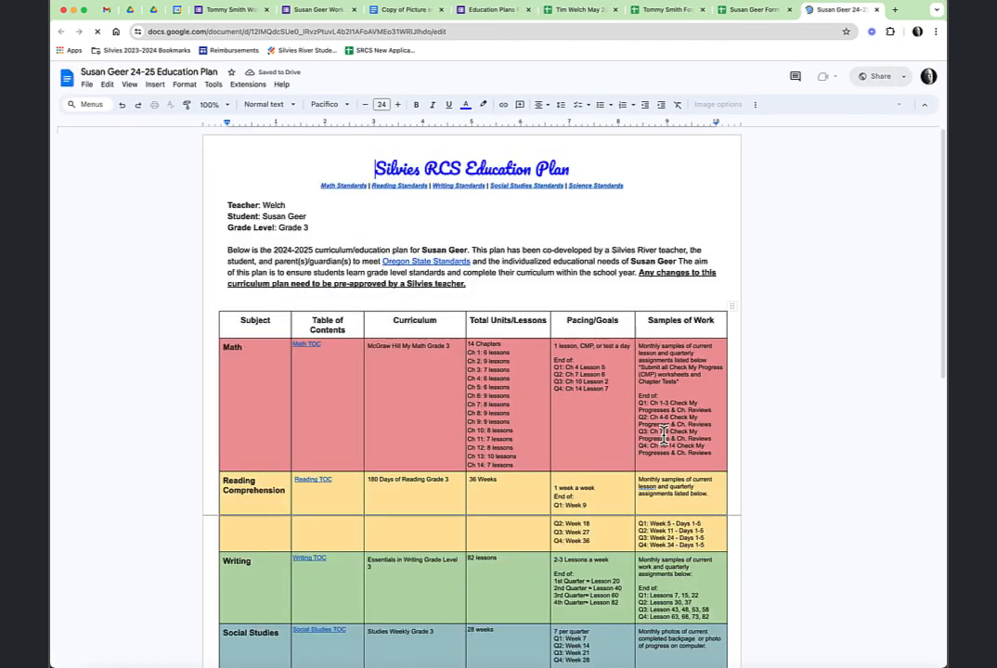
Close the 24-25 Education Plan document to get back to the student's edplan sheet
left_click(876, 9)
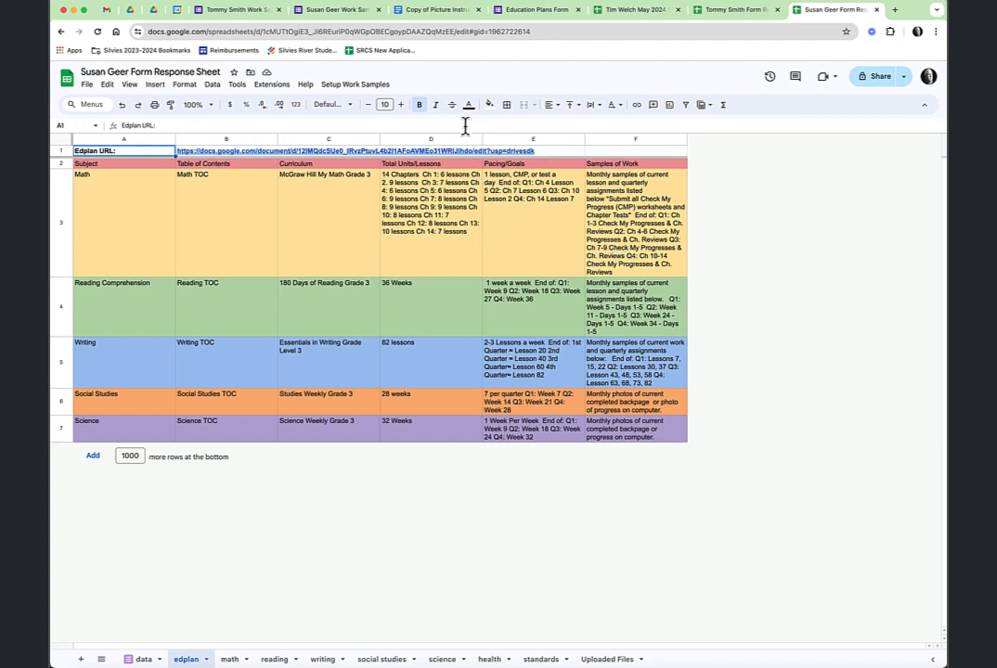
key("ctrl+shift+Tab")
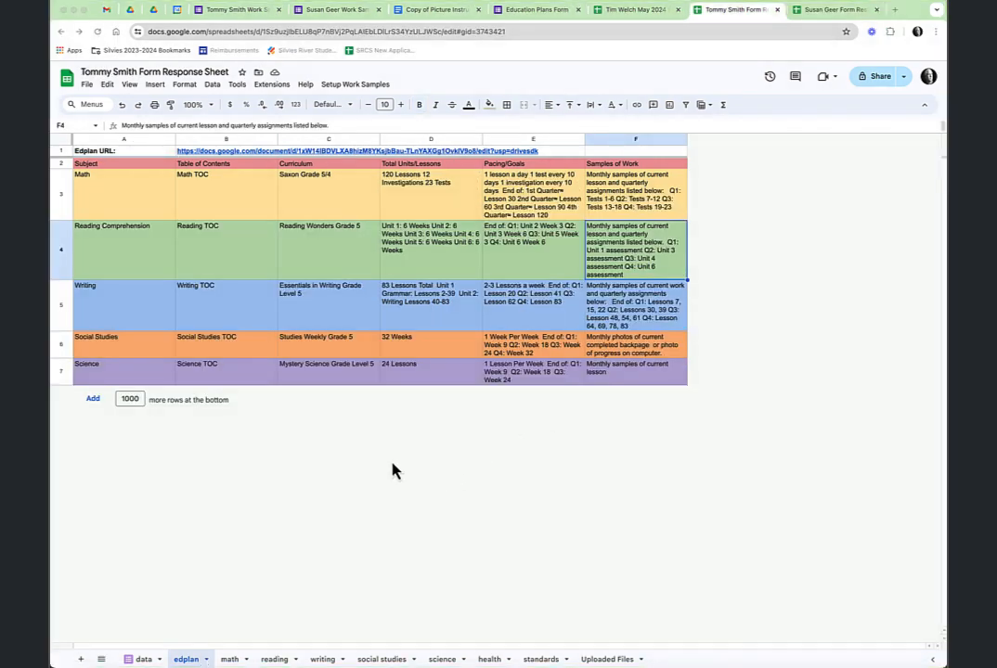
left_click(144, 660)
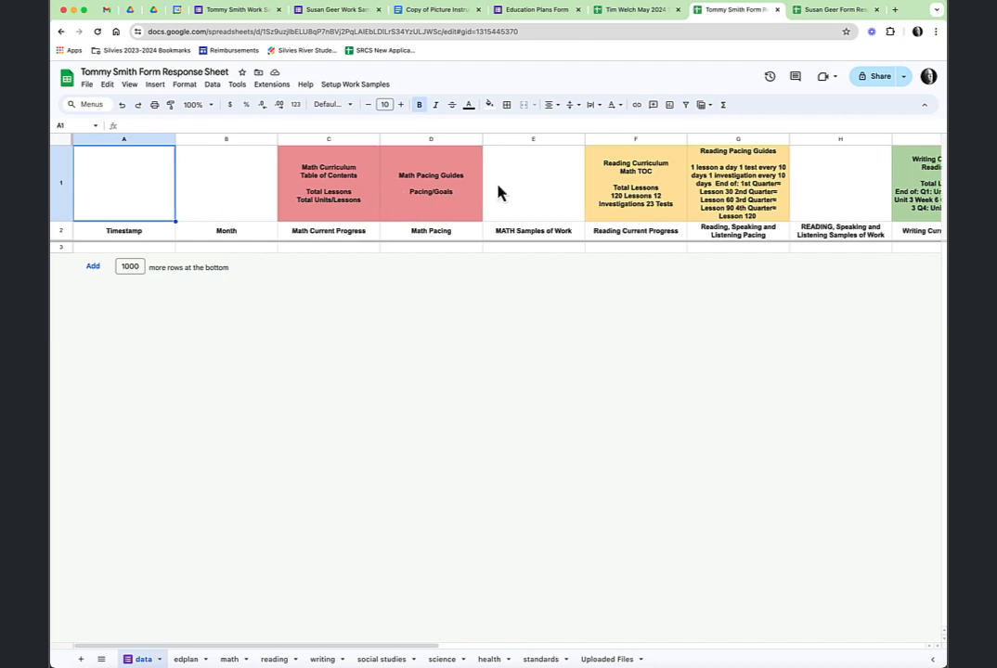
scroll(630, 205, "right", 3)
scroll(625, 205, "right", 4)
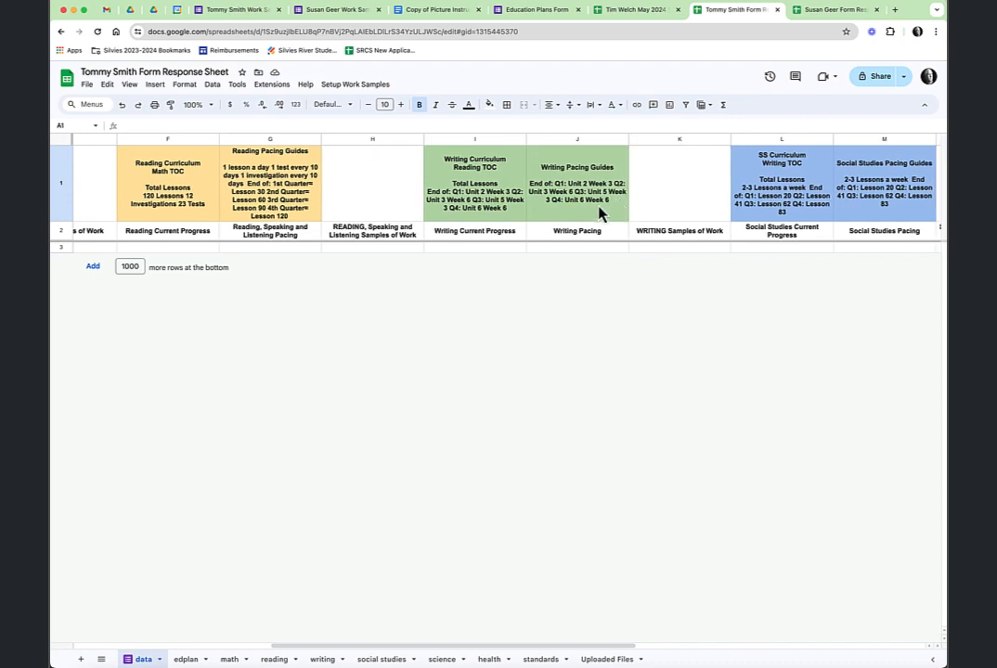
scroll(555, 205, "right", 2)
scroll(554, 204, "right", 4)
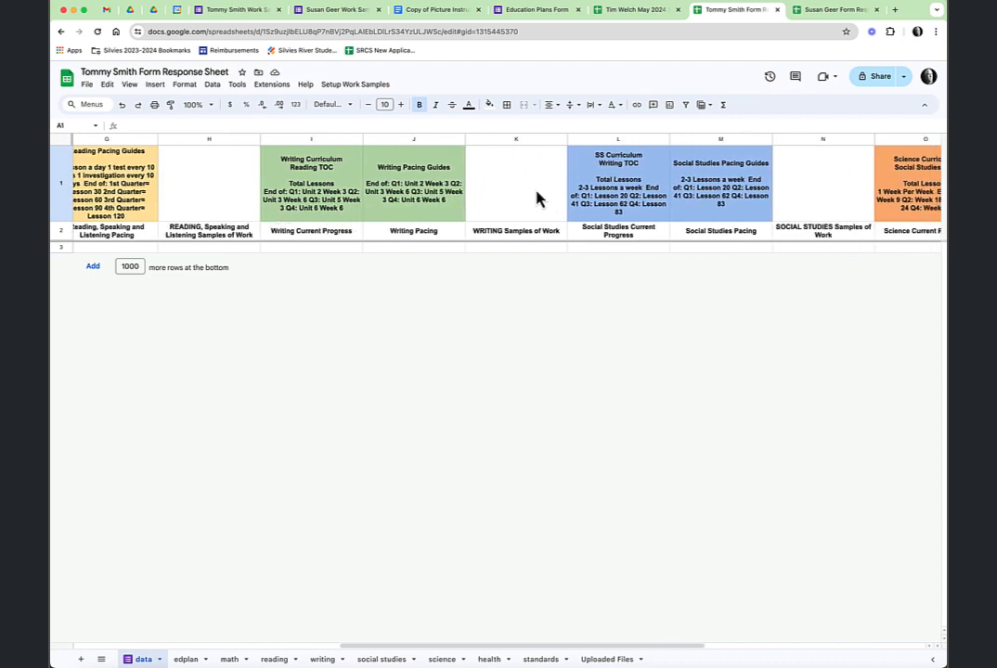
scroll(534, 196, "right", 3)
scroll(594, 202, "right", 2)
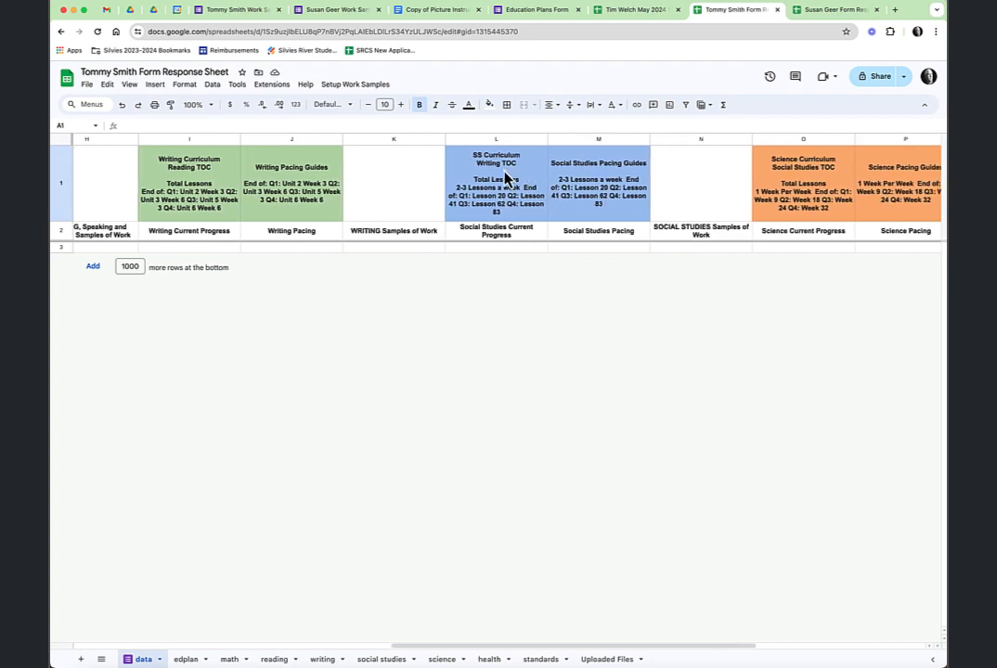
scroll(724, 183, "right", 1)
scroll(773, 189, "right", 6)
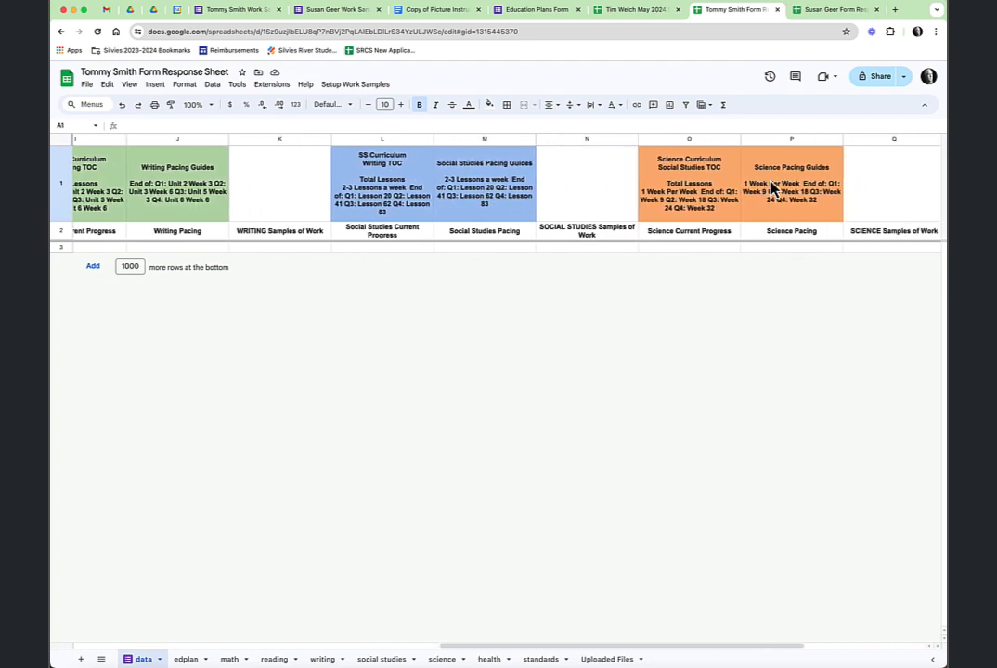
scroll(764, 189, "right", 6)
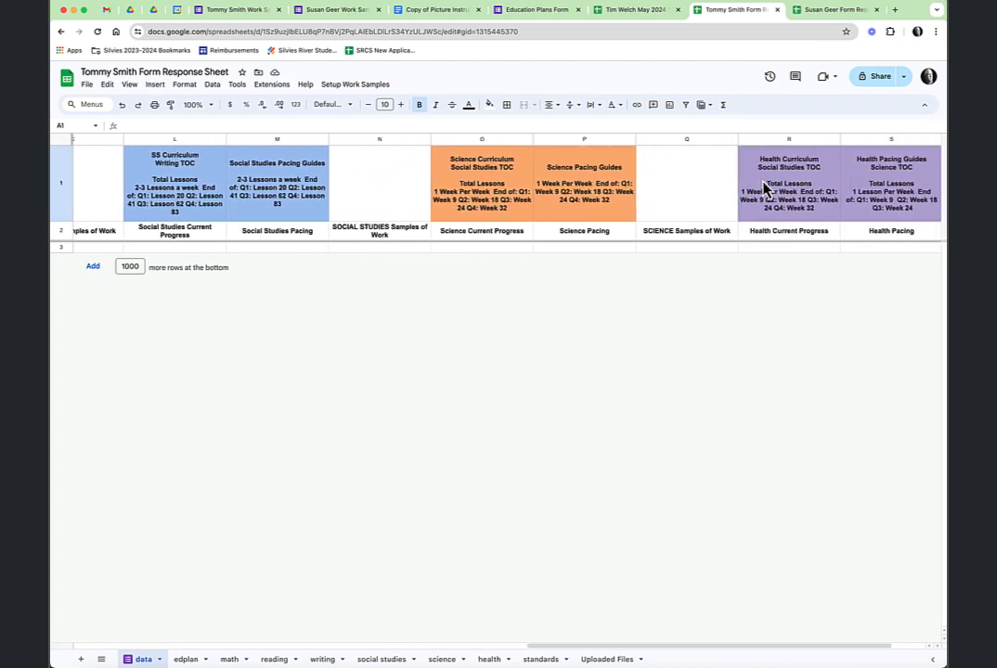
scroll(752, 190, "left", 20)
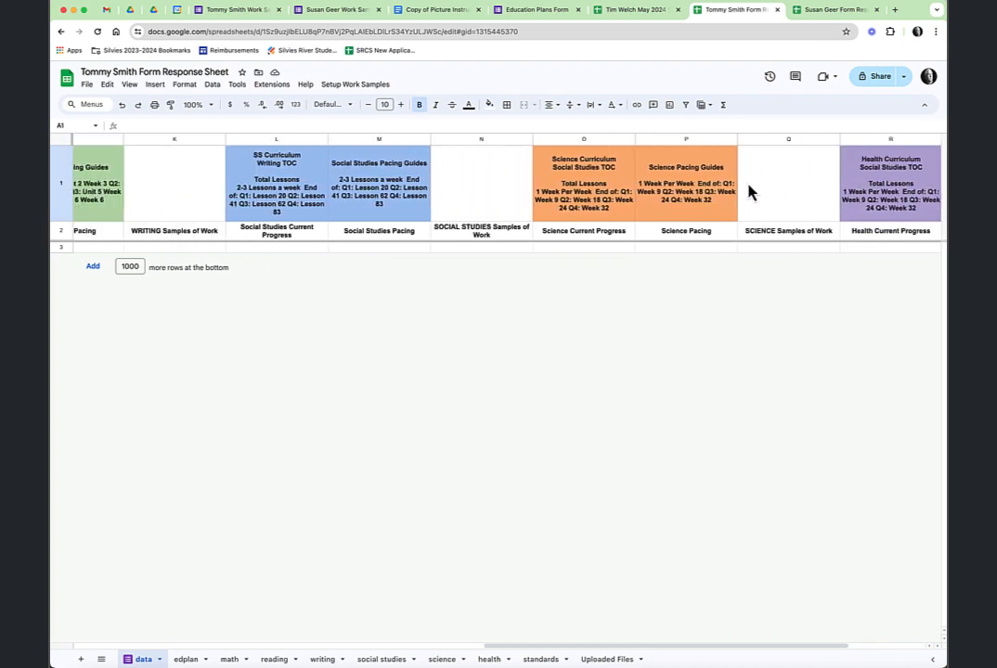
scroll(750, 191, "left", 8)
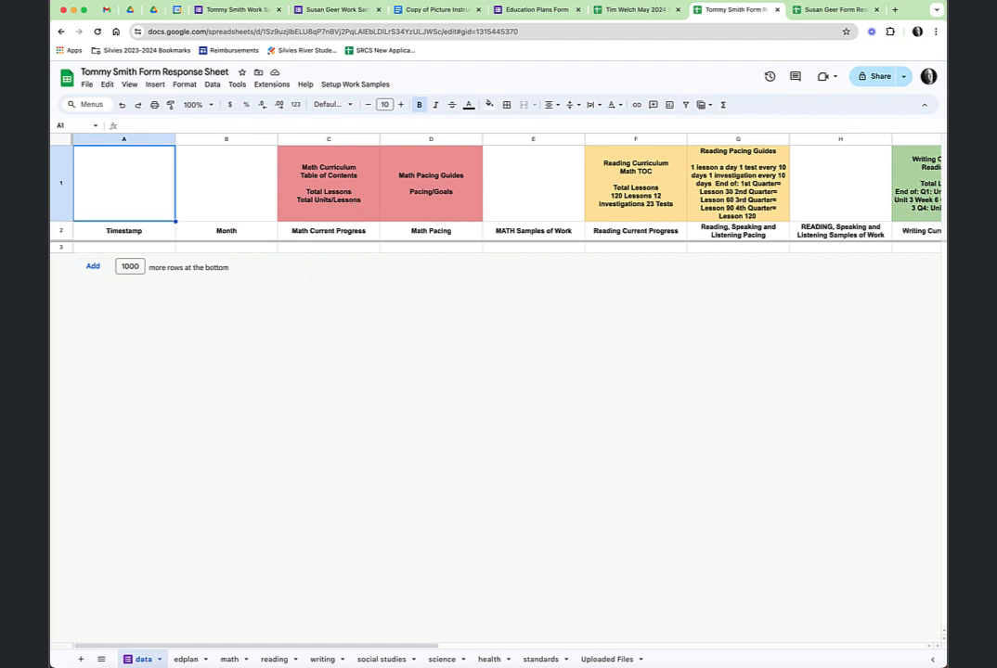
left_click(833, 9)
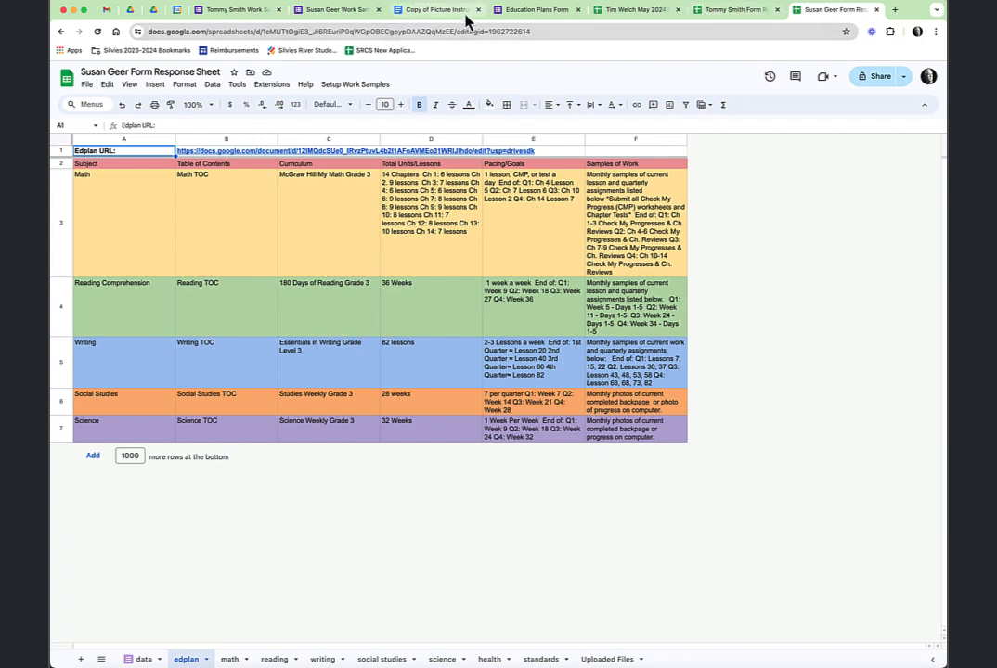
In the Copy of Picture Instructions doc, jump to the 'Emailing Parents the Work Sample' section (steps 28–31)
left_click(444, 11)
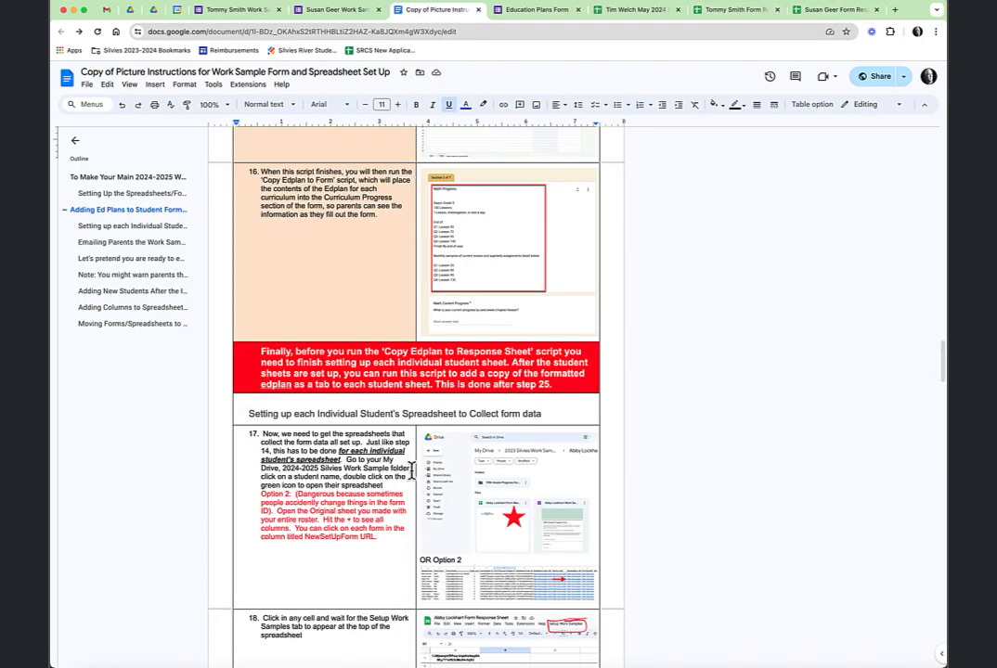
scroll(411, 469, "down", 3)
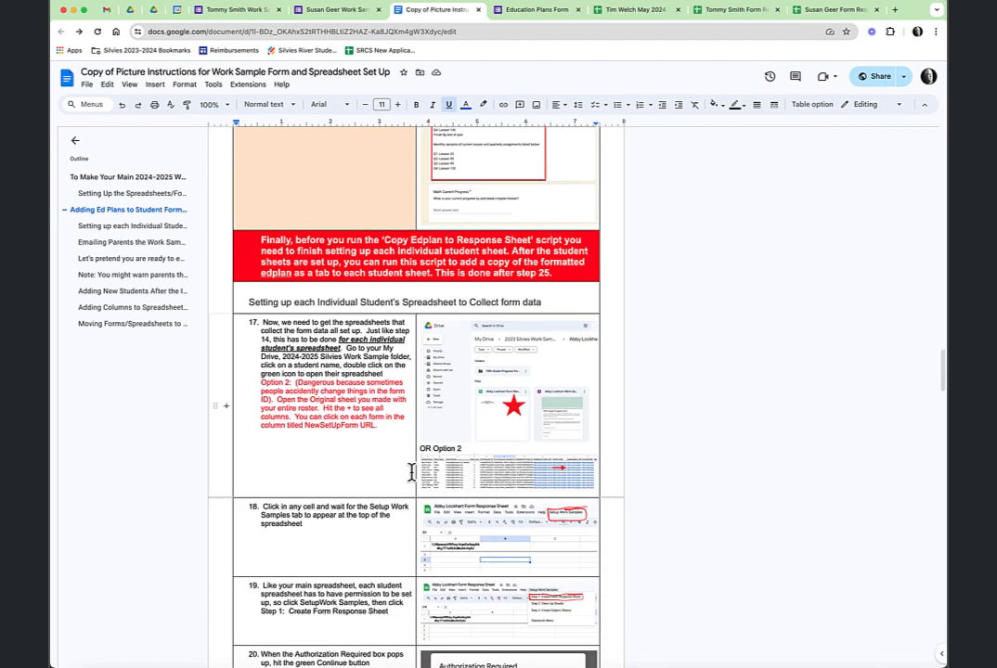
scroll(411, 471, "down", 3)
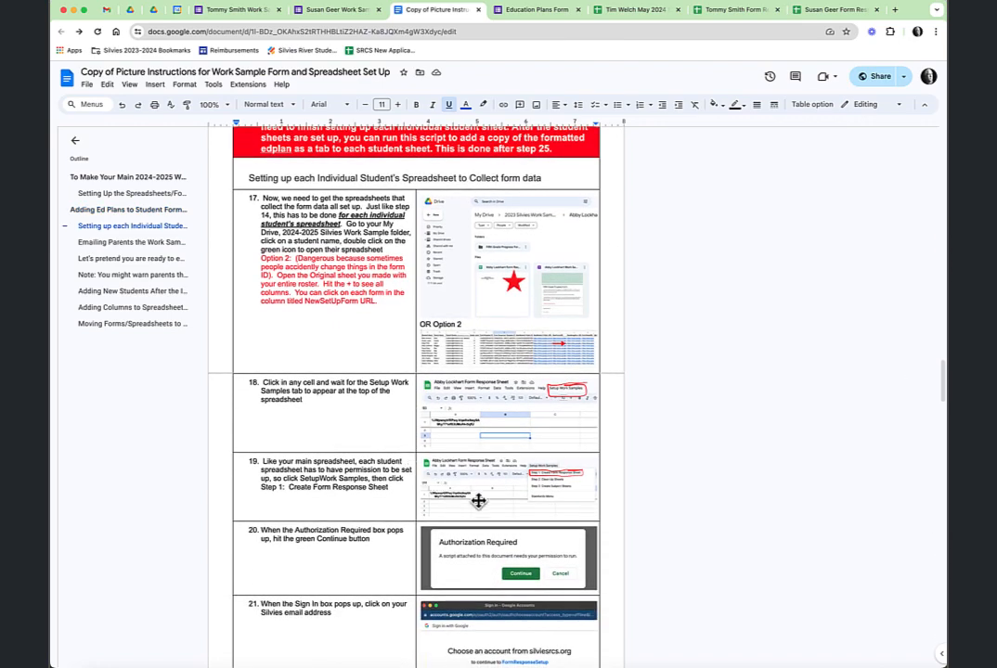
scroll(478, 501, "up", 1)
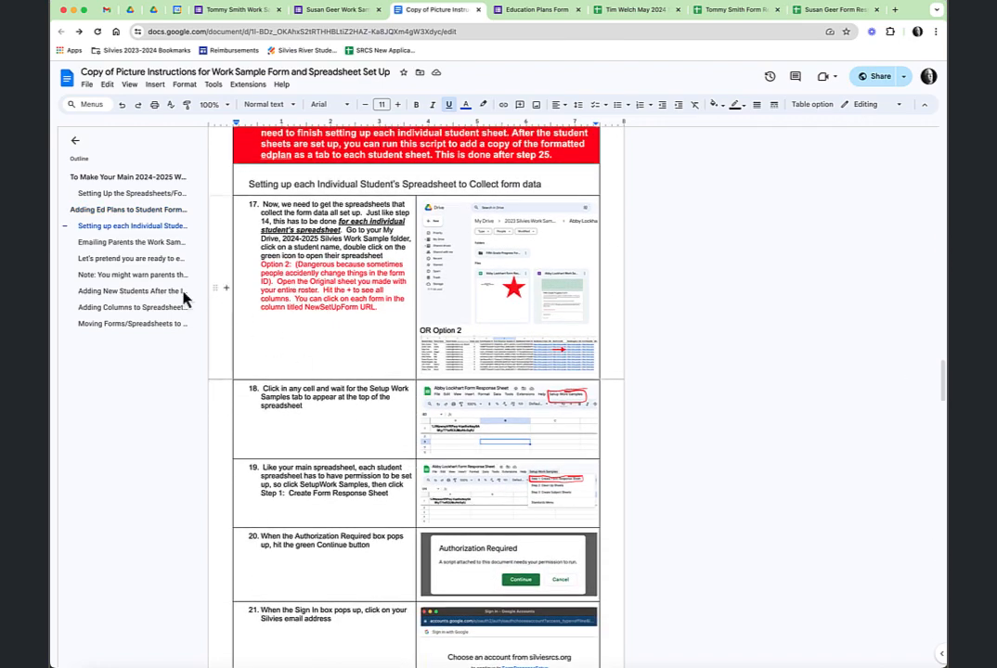
left_click(139, 243)
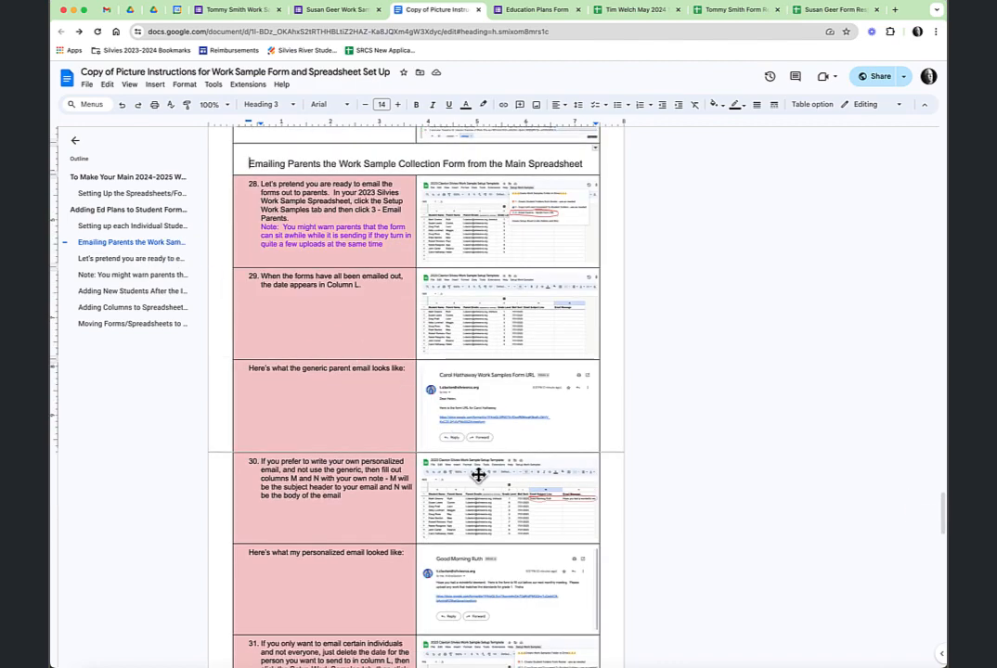
scroll(561, 484, "down", 1)
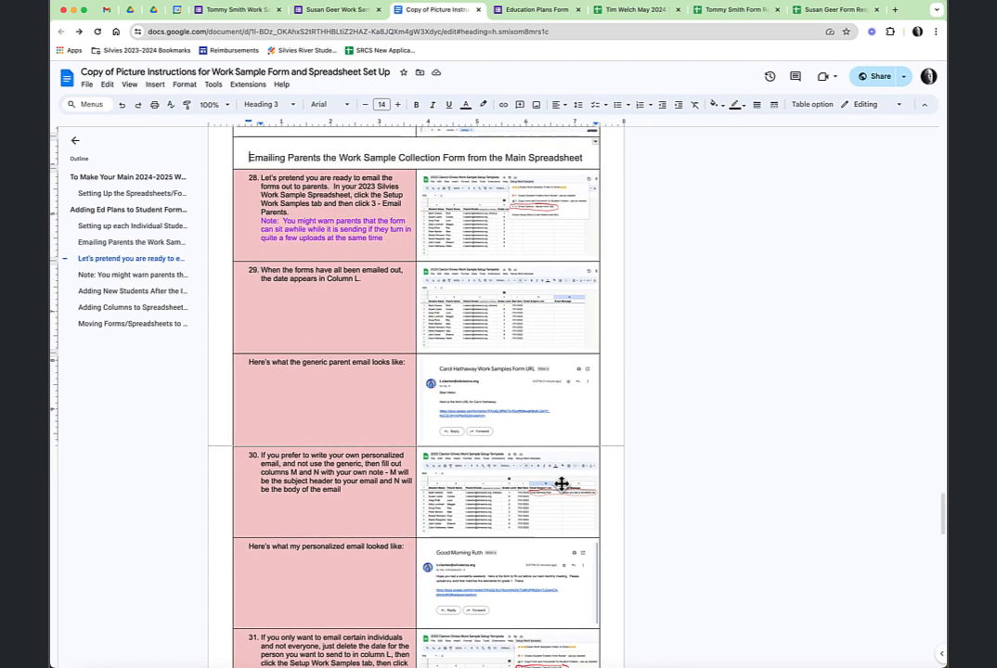